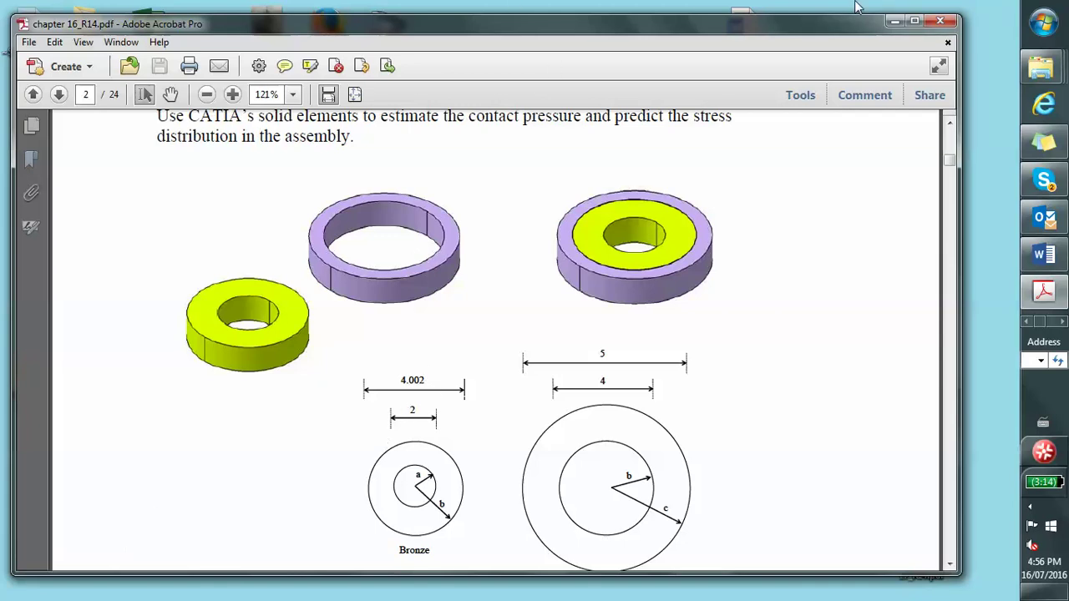
Minimize the PDF of the ring assembly problem and switch to CATIA V5 with the empty Product1
left_click(892, 22)
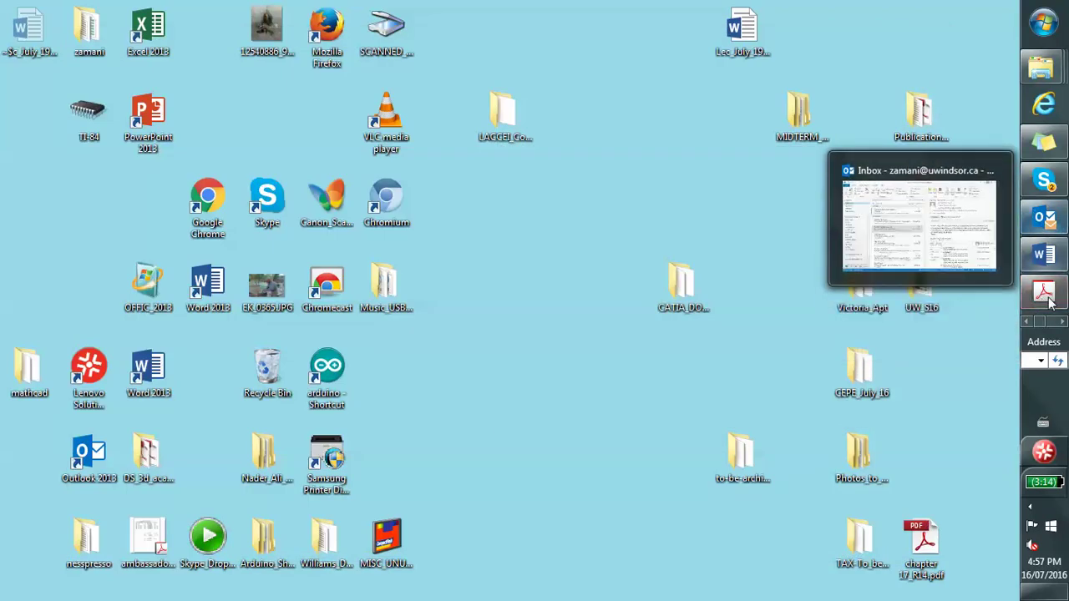
left_click(1062, 323)
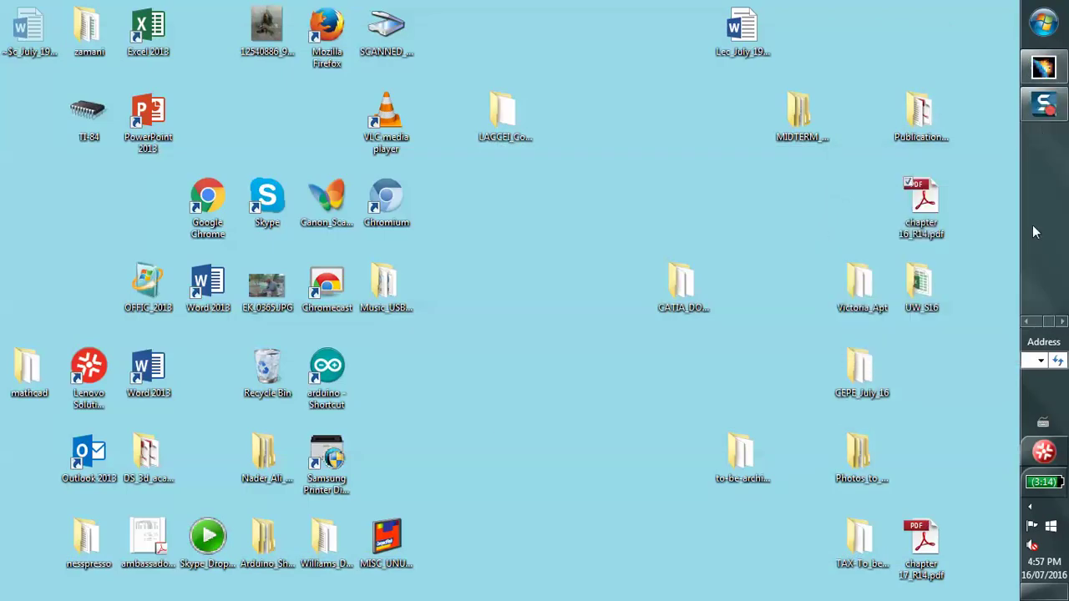
left_click(1043, 67)
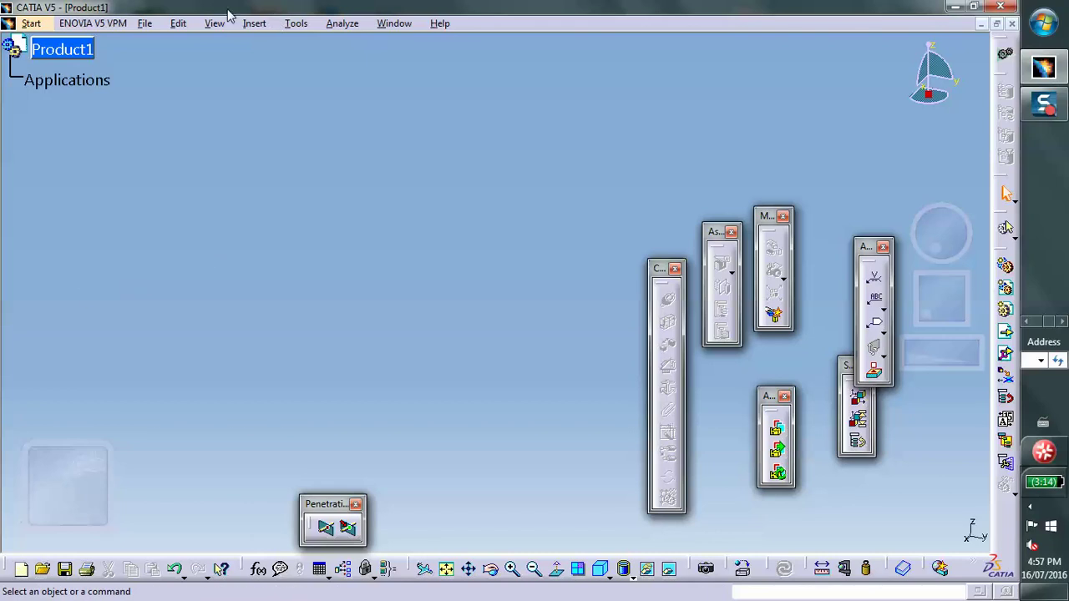
Insert a new part into Product1
left_click(254, 23)
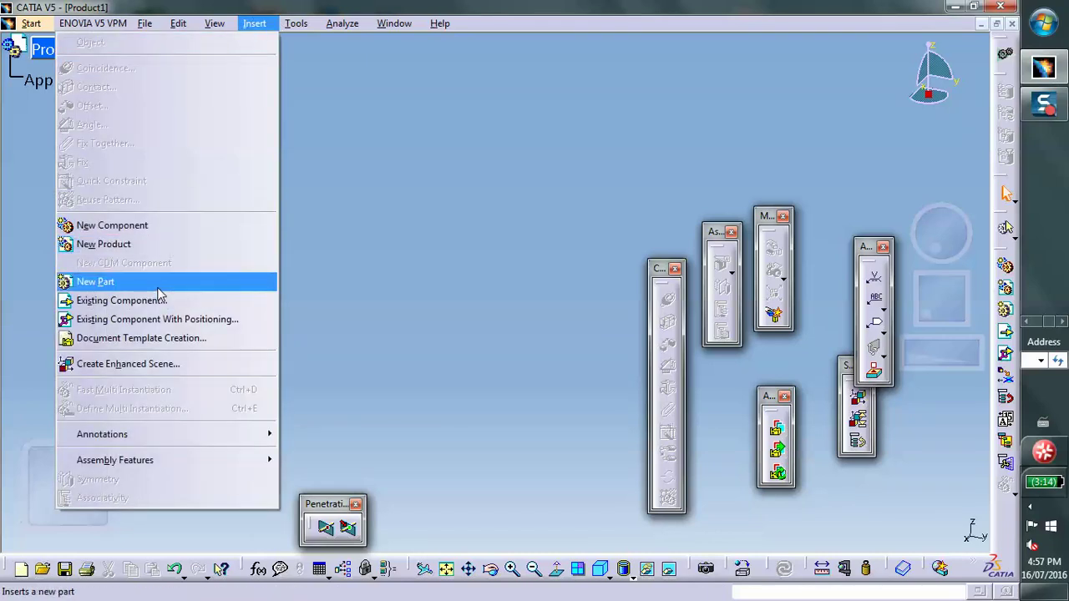
left_click(108, 282)
left_click(39, 50)
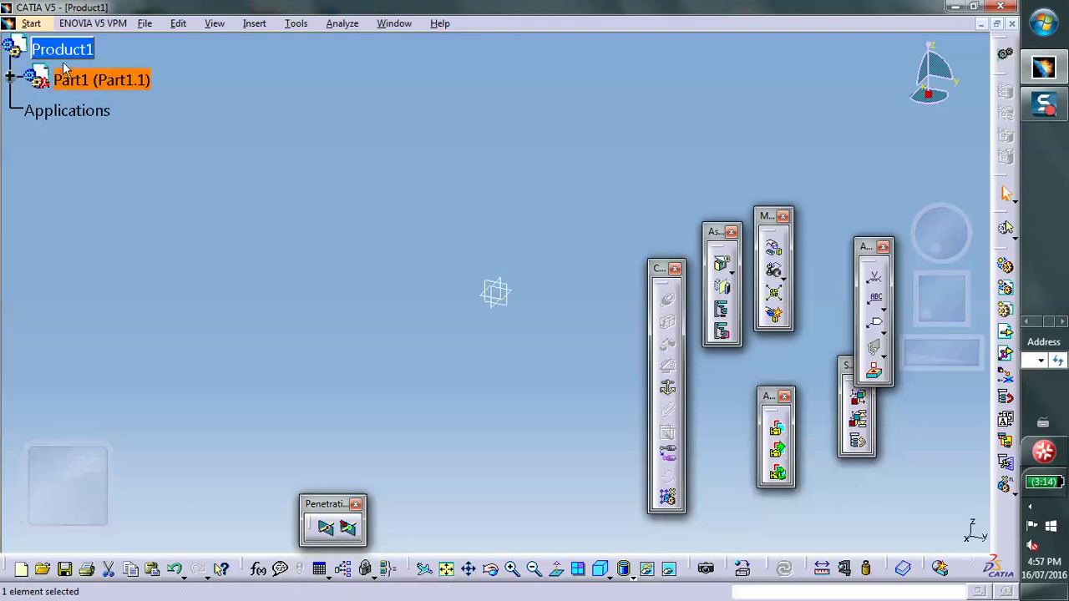
Expand the new part in the tree and set both its instance name and part number to steel
left_click(10, 78)
right_click(97, 84)
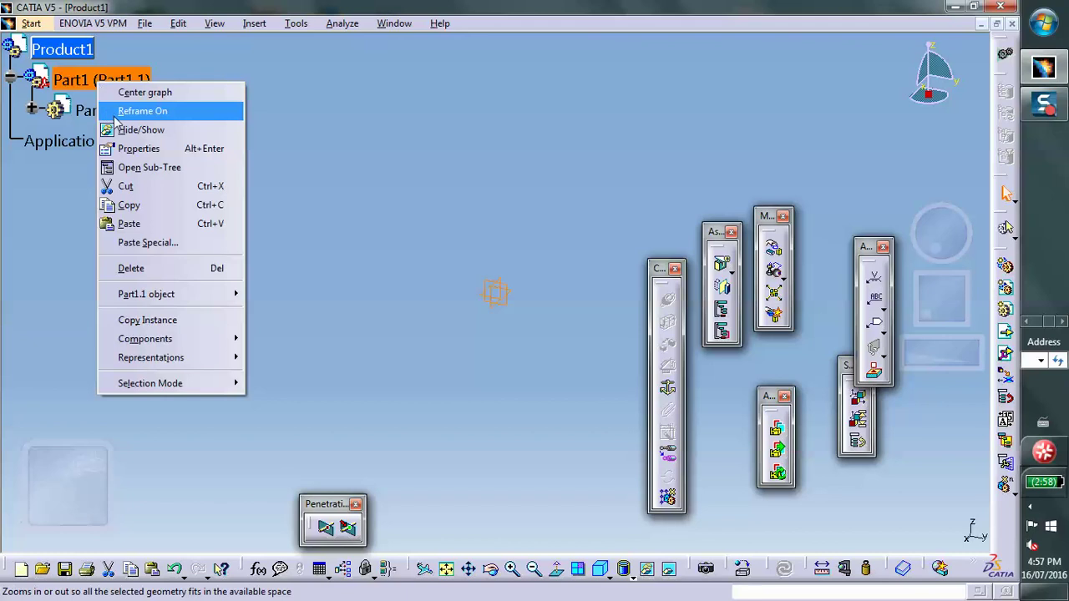
left_click(139, 148)
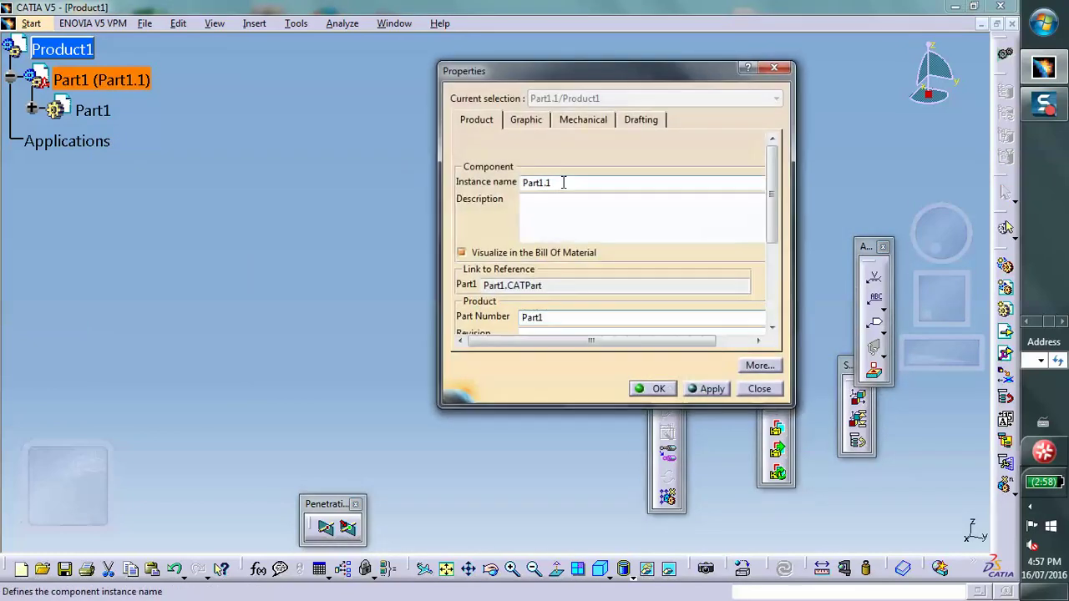
left_click_drag(553, 185, 477, 184)
type("steel")
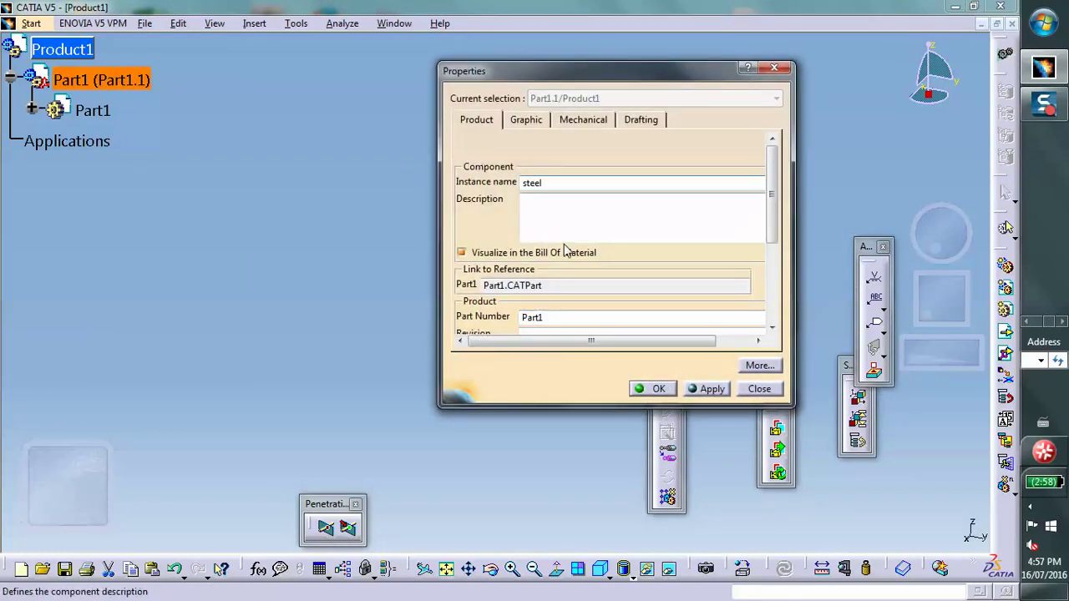
left_click(561, 316)
double_click(560, 315)
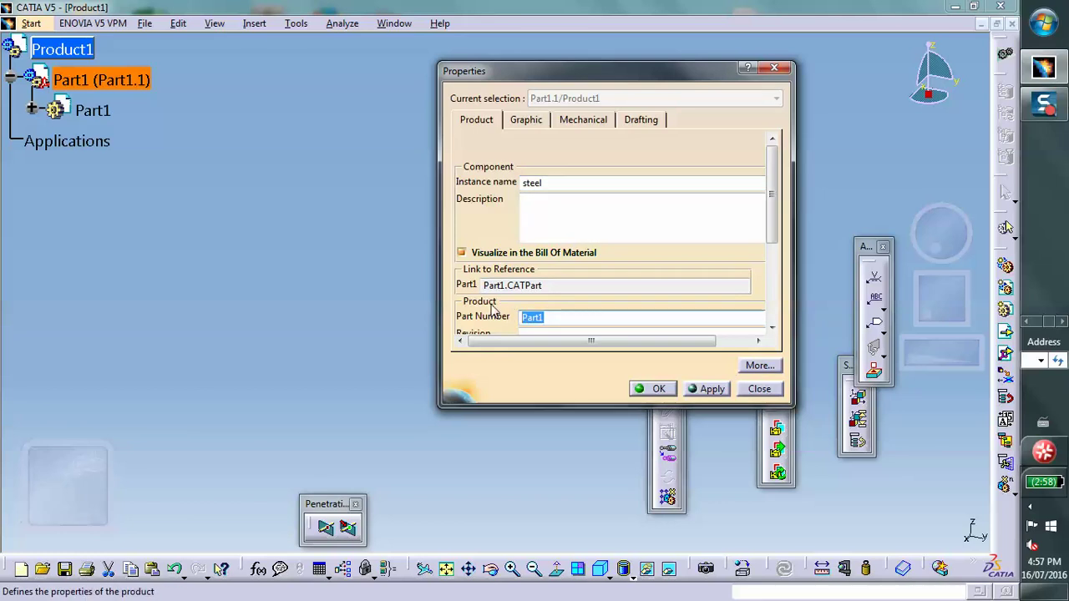
type("steel")
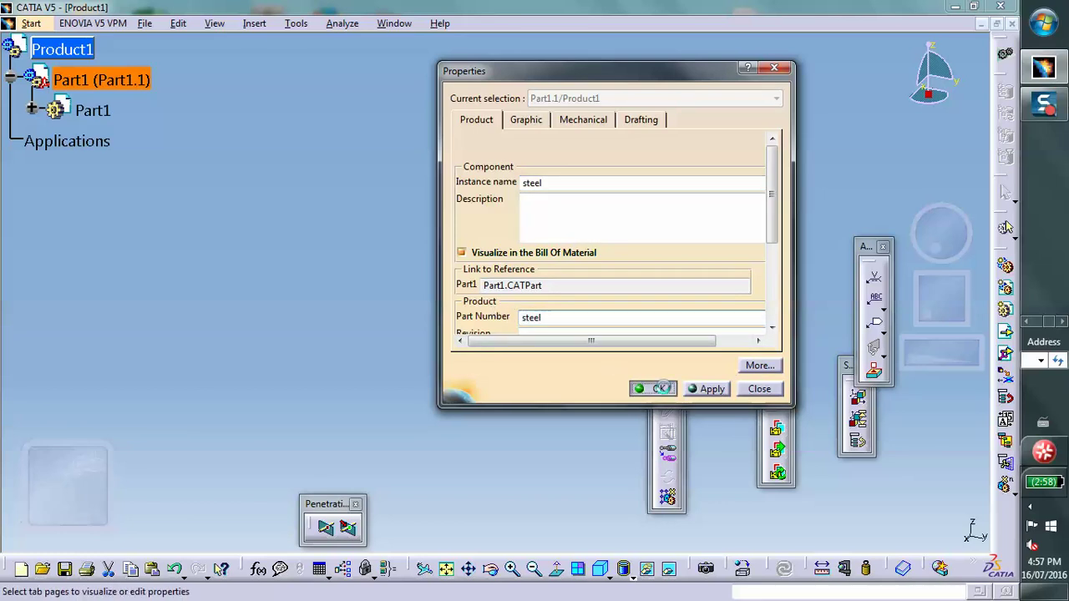
left_click(650, 388)
Activate the steel part for editing and start a sketch on its xy plane
double_click(104, 112)
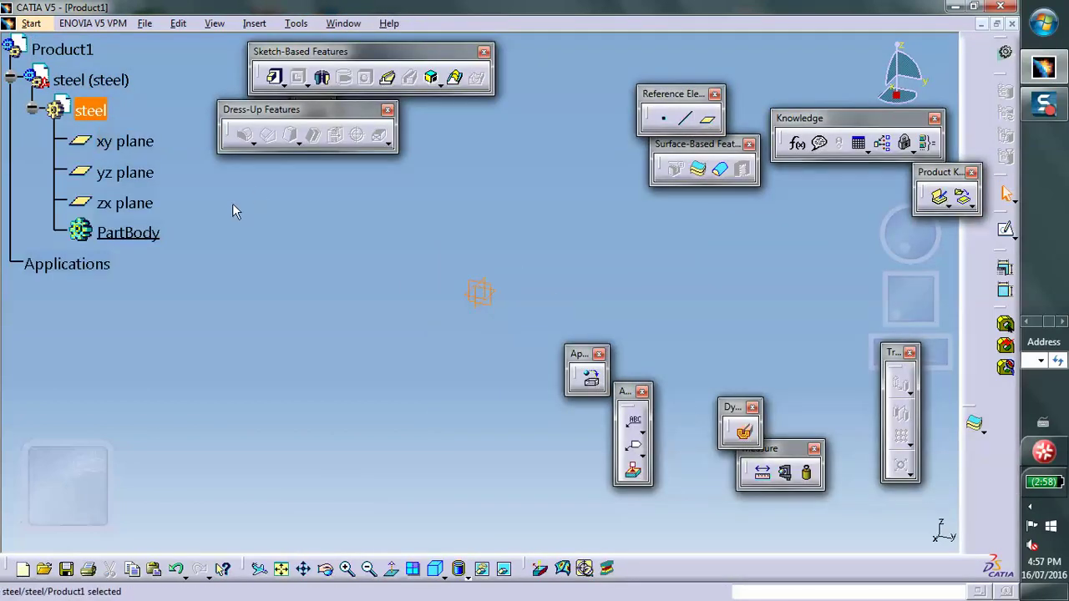
left_click(145, 149)
left_click(145, 144)
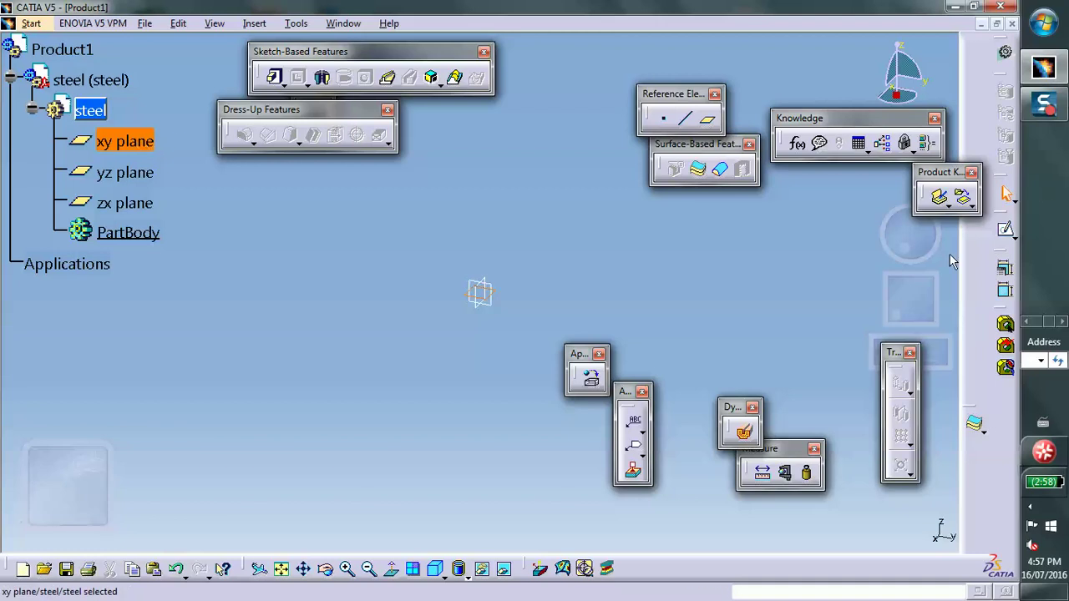
left_click(274, 77)
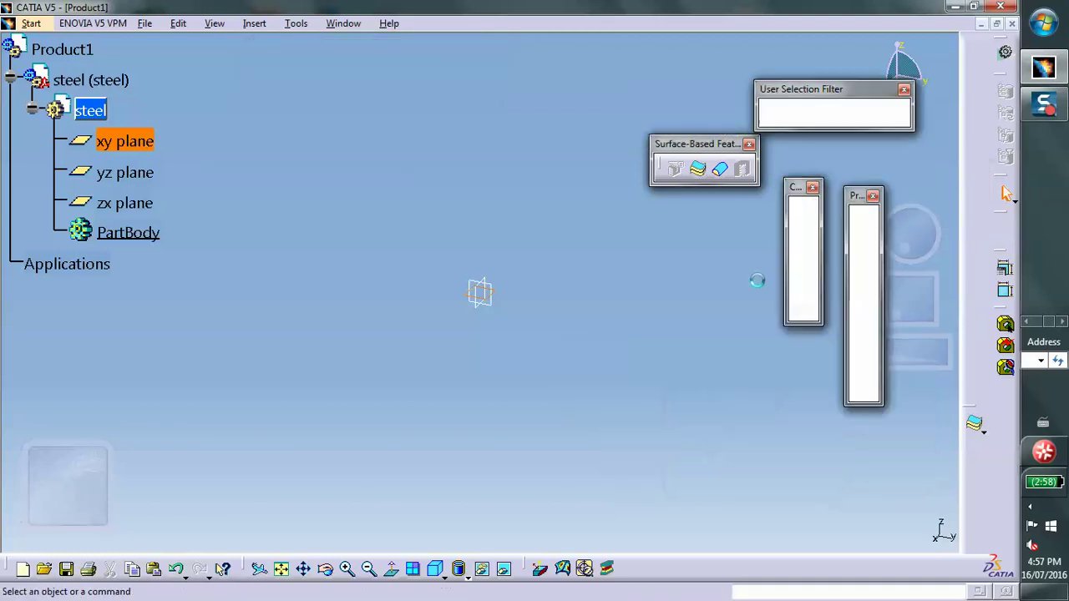
Sketch an outer arc of about 3.67 in radius centred on the origin, running clockwise from about 57 degrees to the horizontal axis
left_click(863, 273)
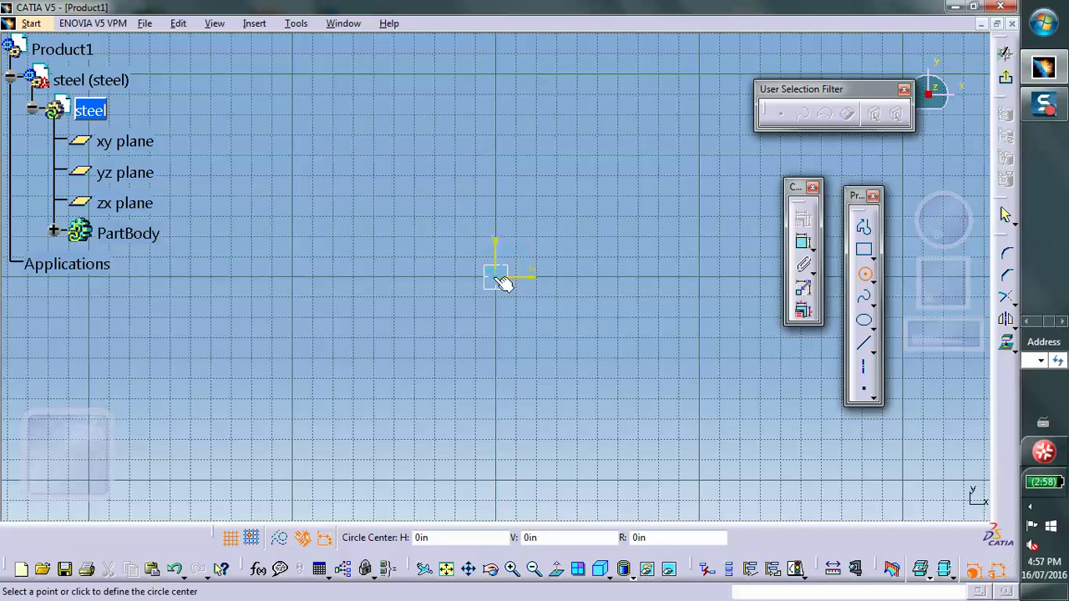
left_click(877, 284)
left_click(1001, 294)
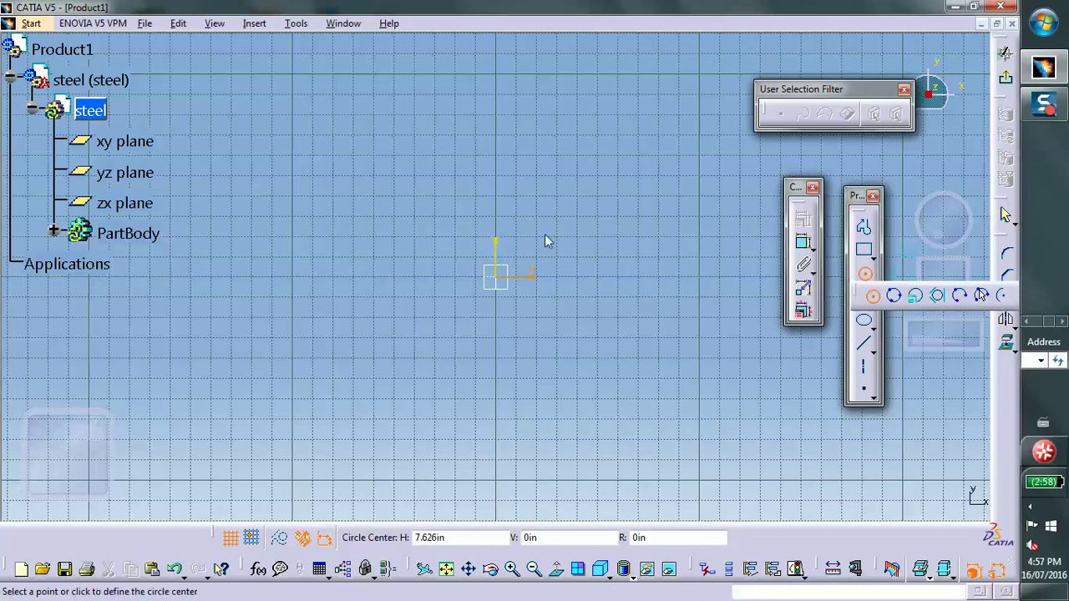
left_click(506, 281)
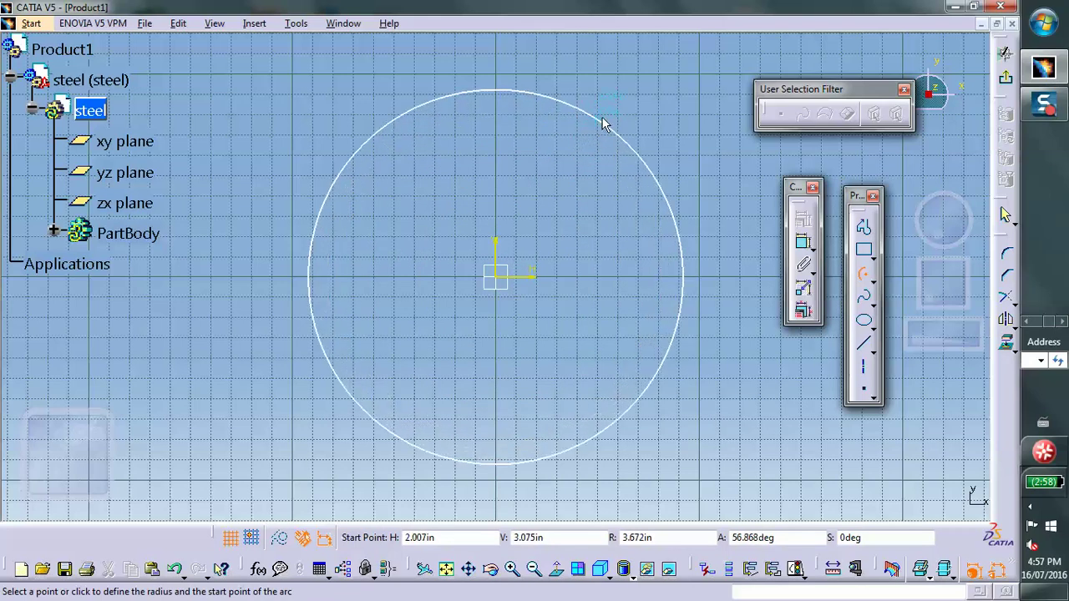
left_click(598, 119)
left_click(688, 274)
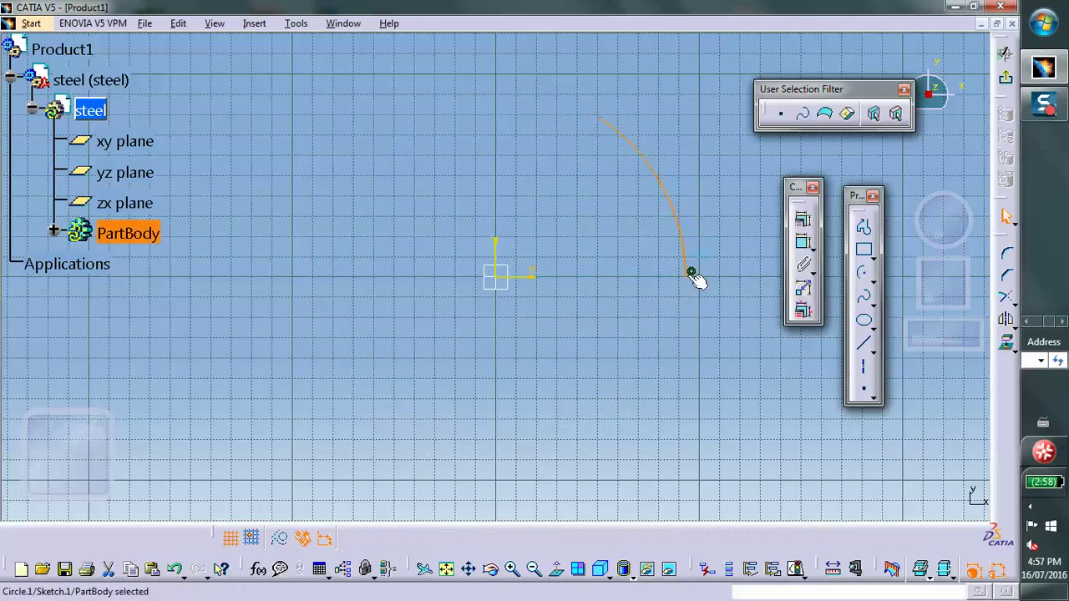
Sketch a concentric inner arc of about 2.56 in radius from the origin, also ending on the horizontal axis
left_click(865, 274)
left_click(501, 279)
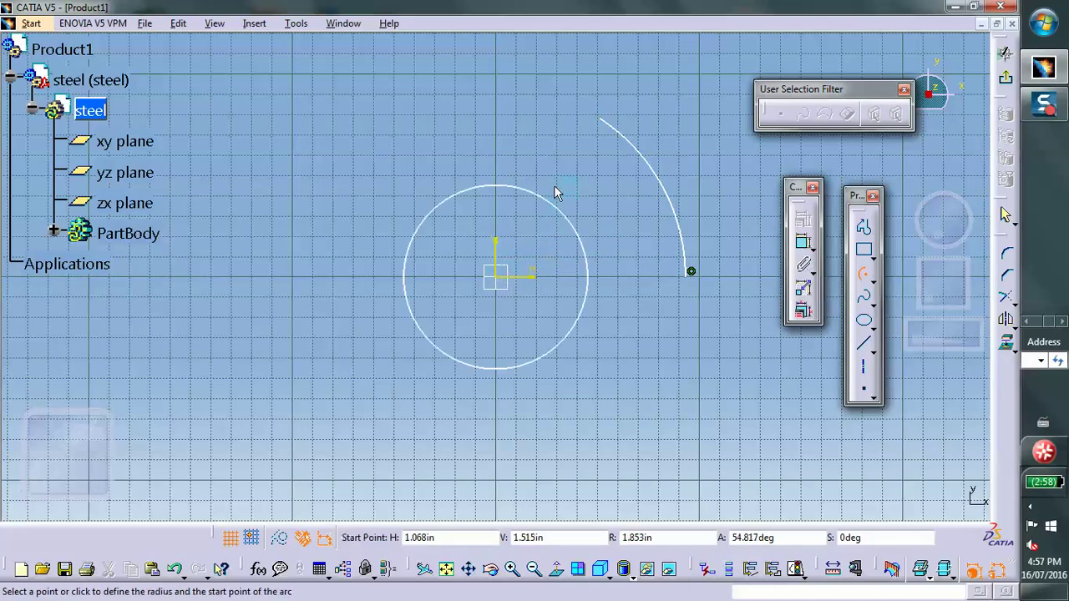
left_click(567, 167)
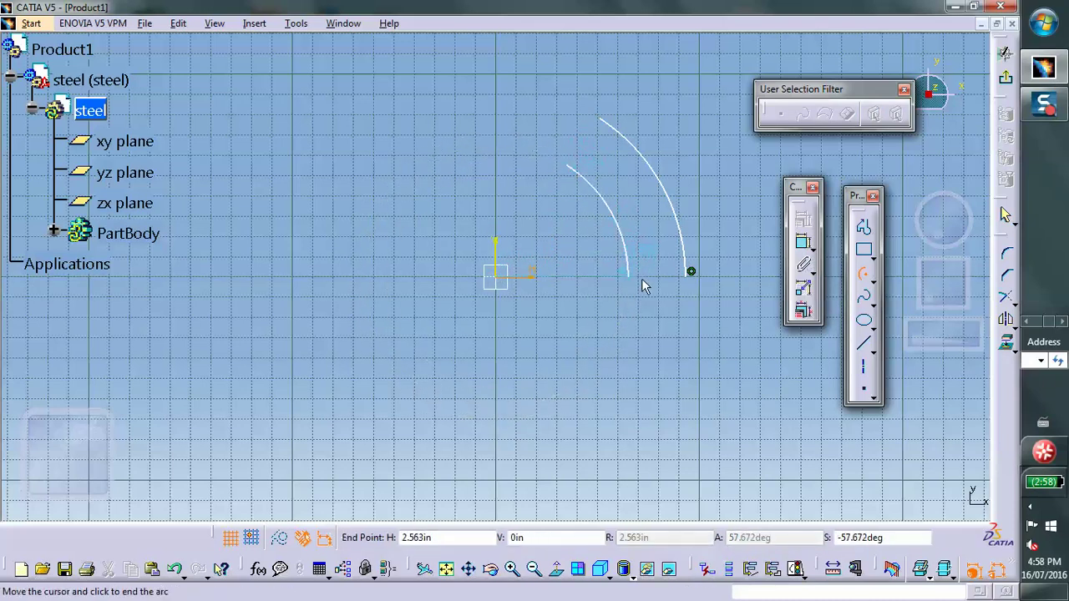
left_click(638, 274)
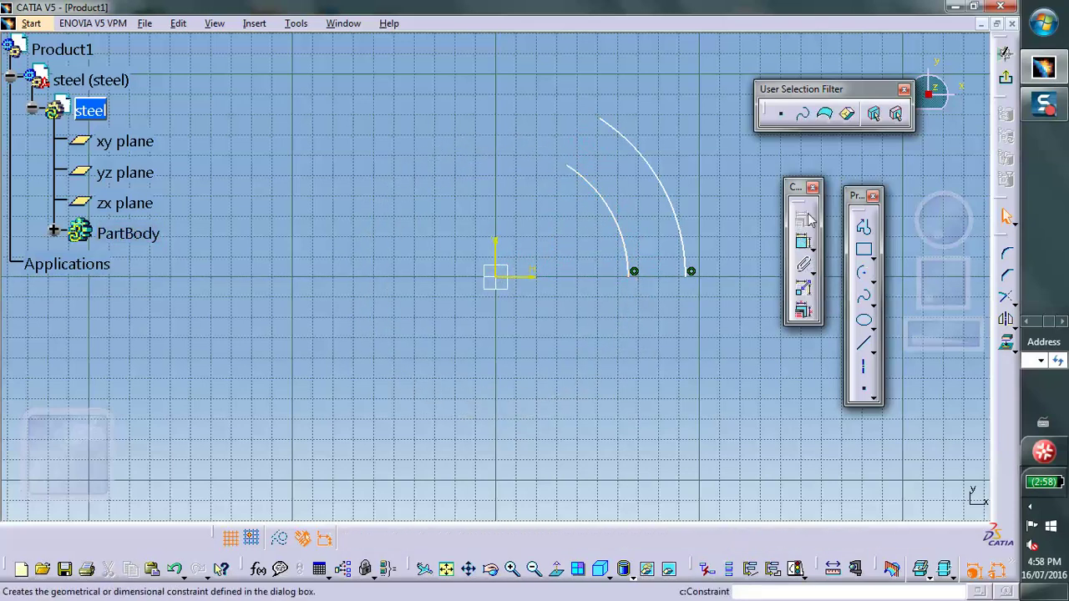
Connect the two arcs with straight lines, one along the horizontal axis and one between their upper ends
left_click(865, 227)
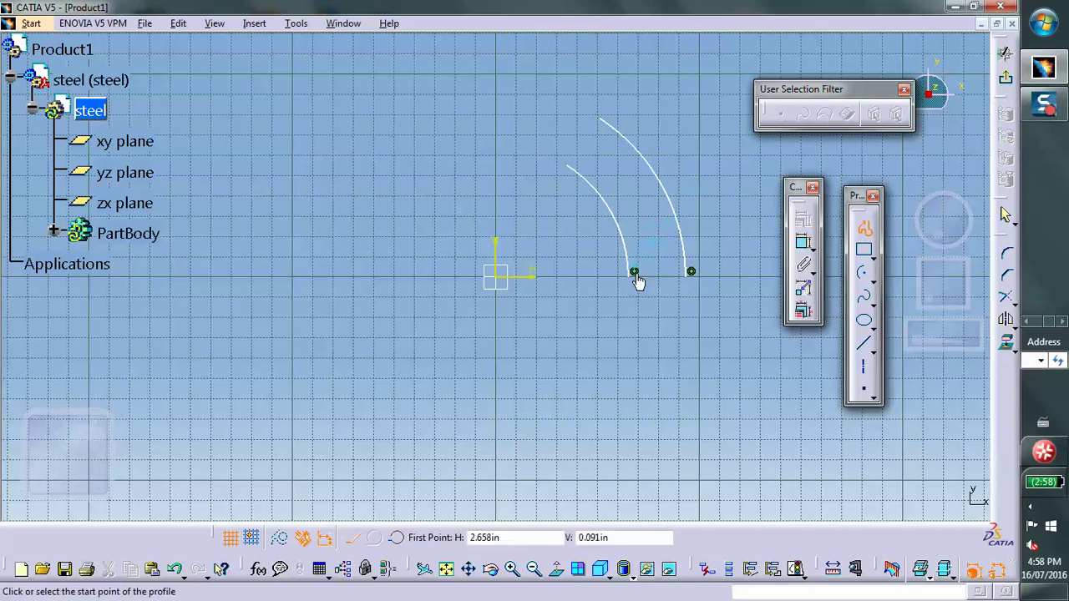
left_click(634, 273)
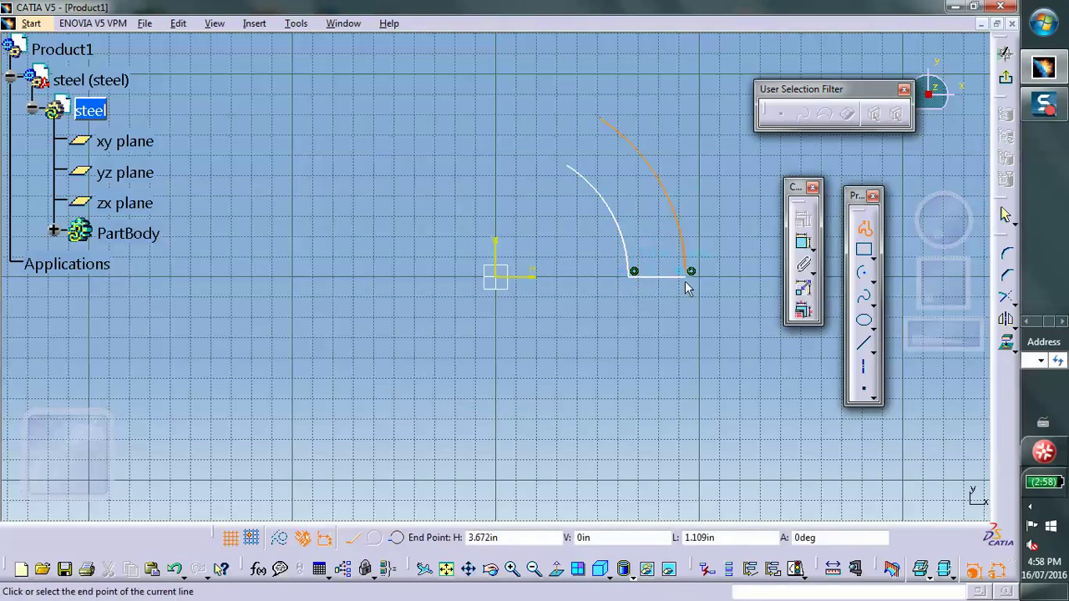
left_click(690, 272)
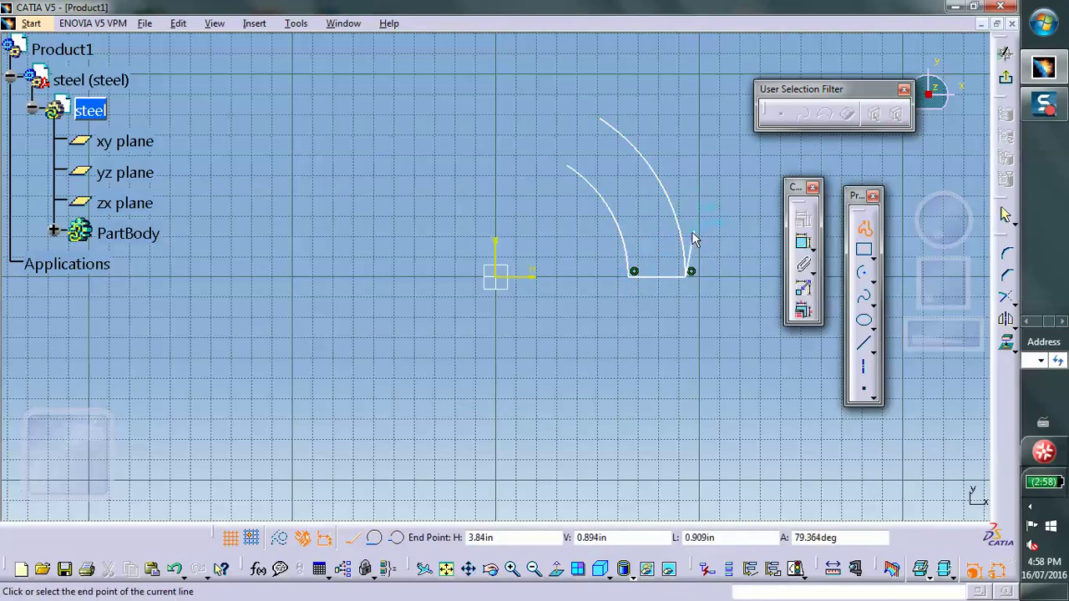
double_click(693, 238)
left_click(865, 227)
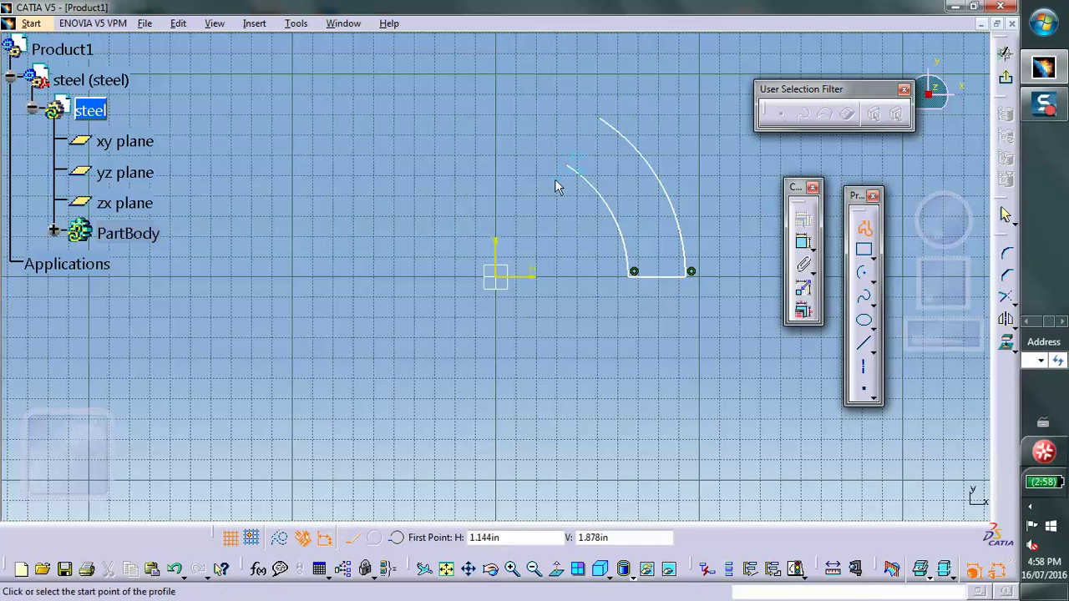
left_click(569, 166)
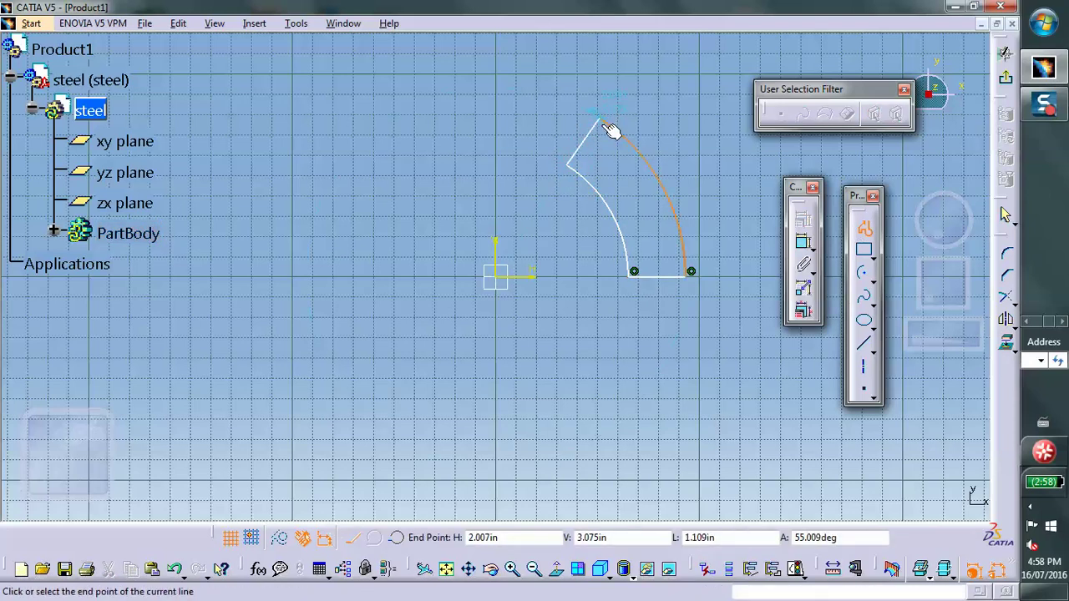
double_click(607, 117)
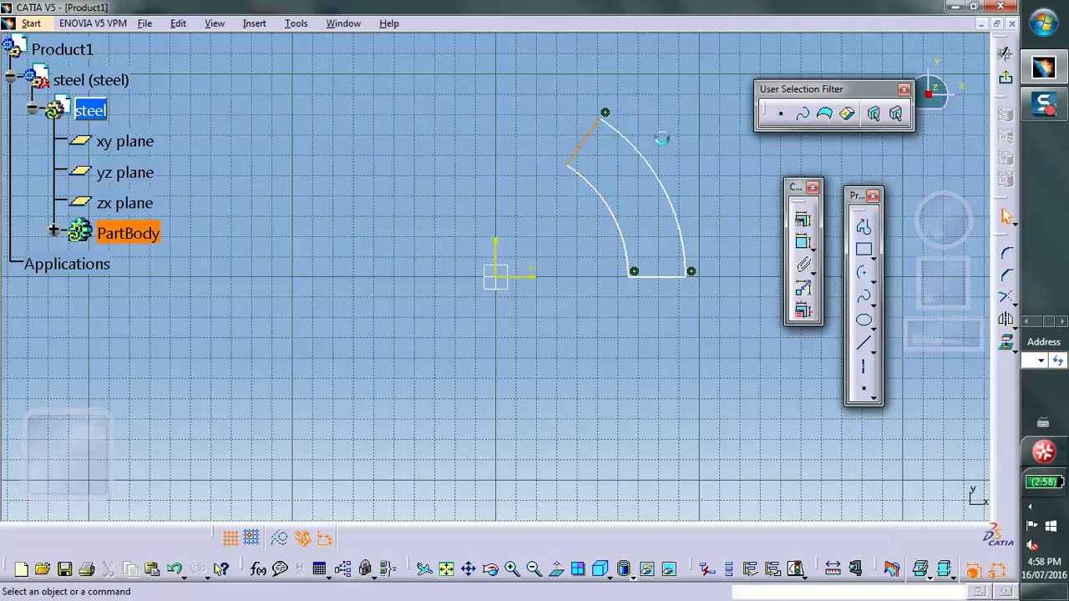
Add radius dimensions to the outer and inner arcs
left_click(803, 241)
left_click(677, 203)
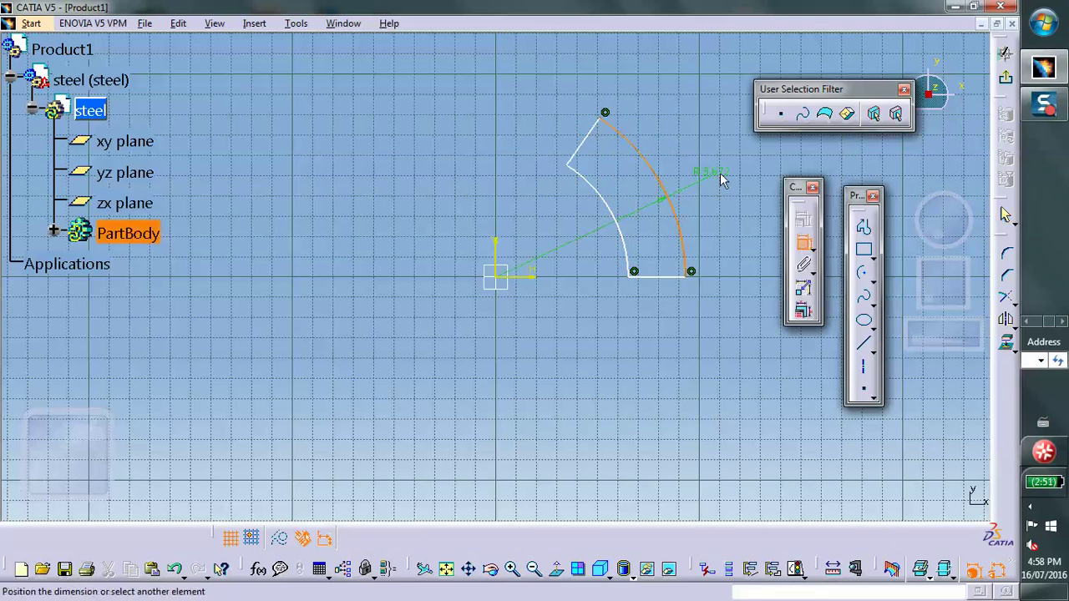
left_click(731, 180)
left_click(625, 244)
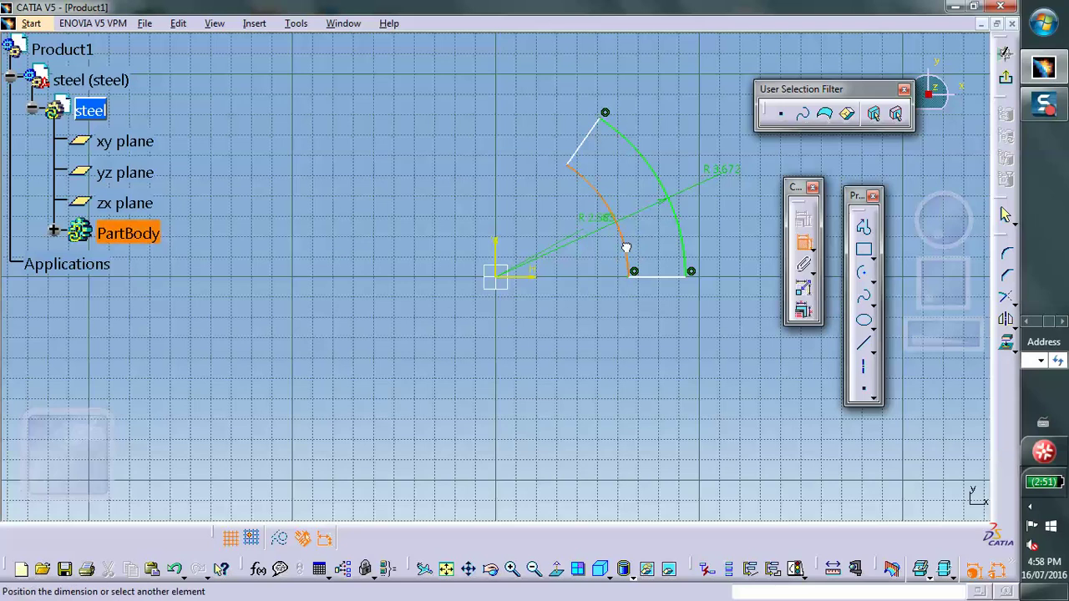
Set the inner arc's radius to 2 in and the outer arc's radius to 2.5 in
double_click(649, 242)
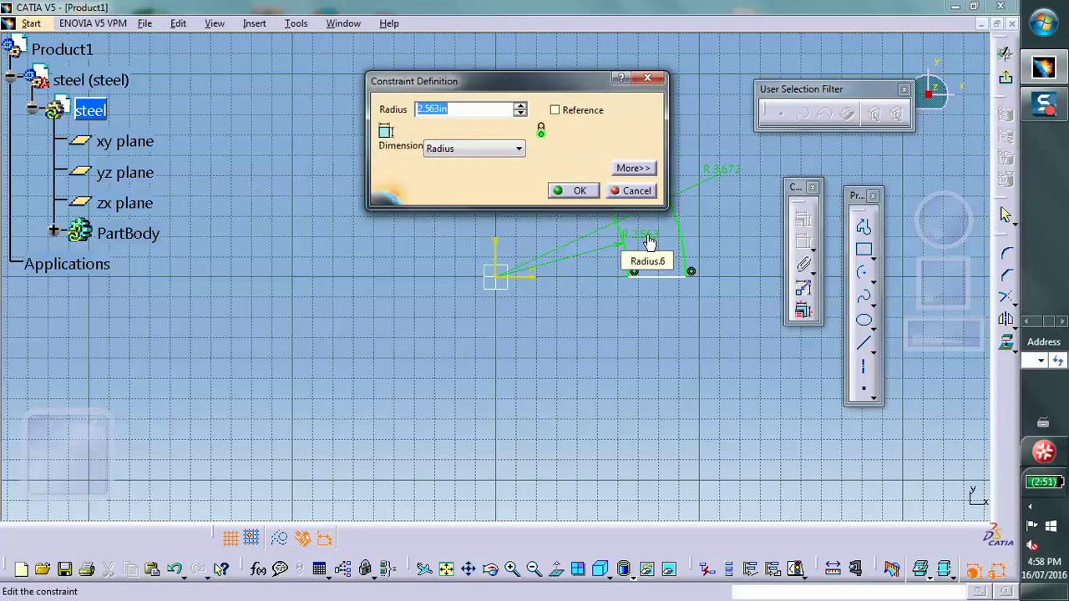
type("2")
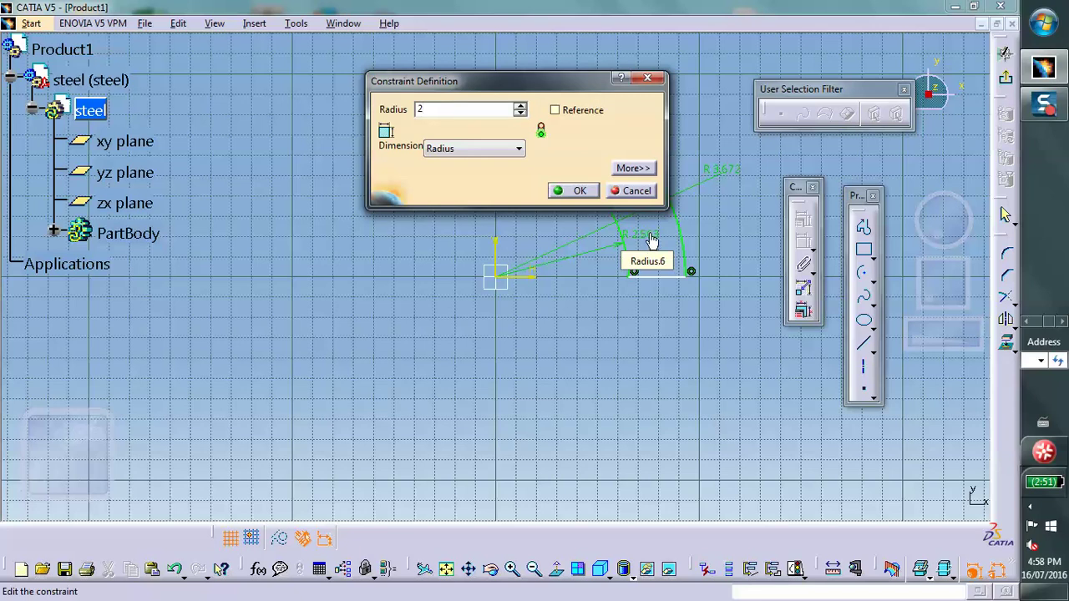
left_click(576, 191)
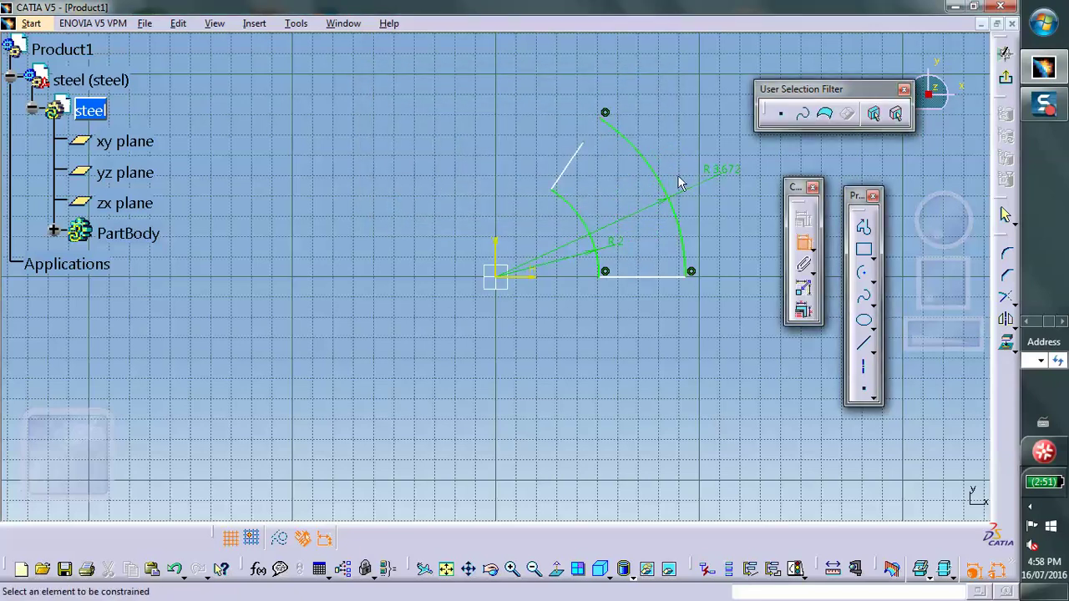
double_click(716, 175)
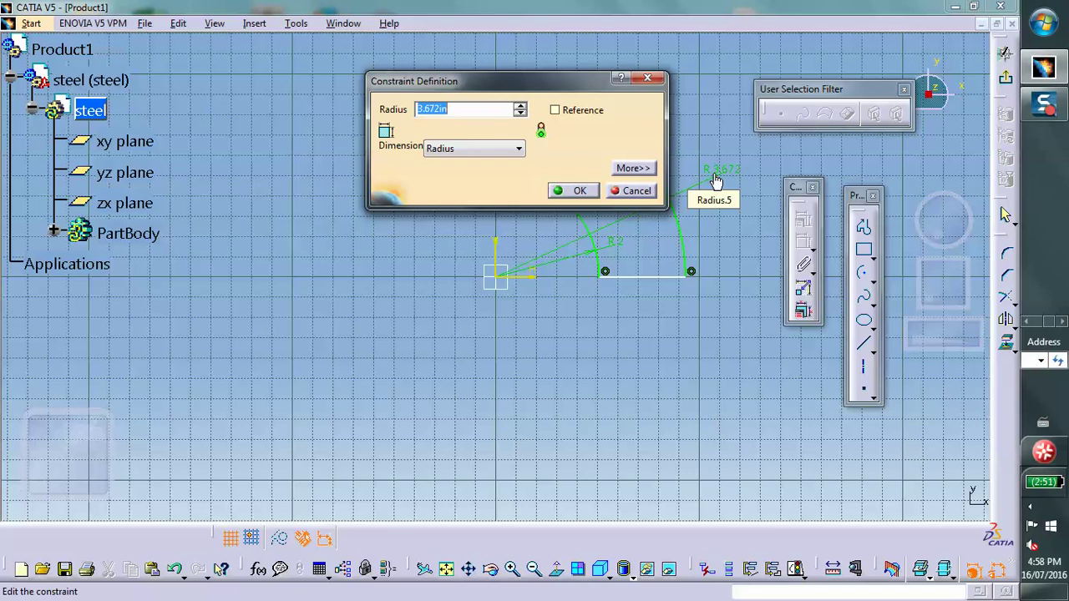
type("2.5")
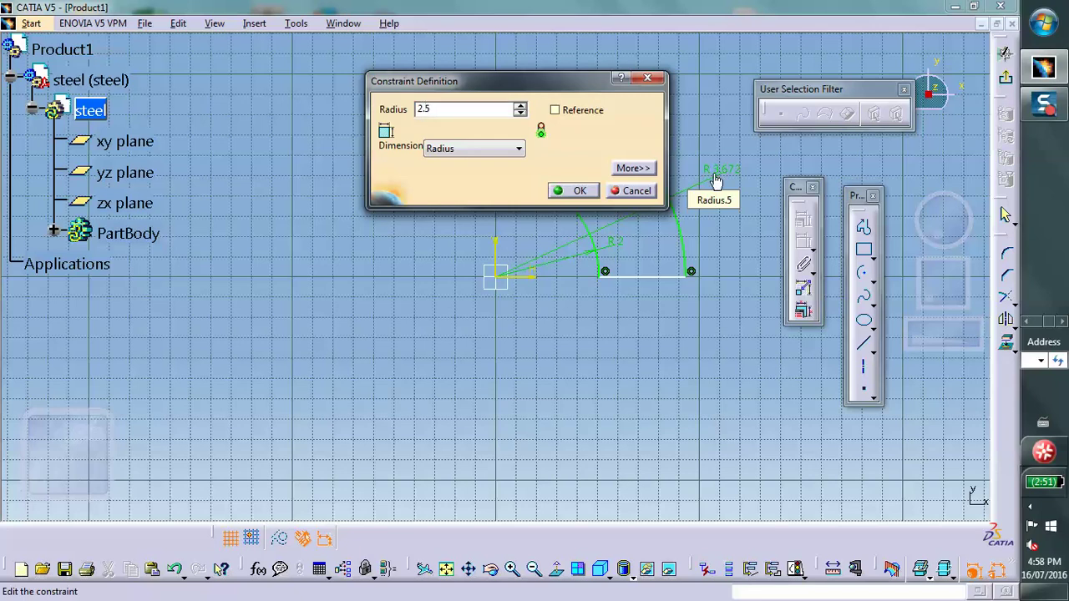
left_click(577, 190)
mouse_move(642, 119)
middle_mouse_down()
mouse_move(615, 77)
mouse_move(584, 205)
mouse_move(585, 140)
mouse_move(542, 203)
mouse_move(544, 183)
middle_mouse_up()
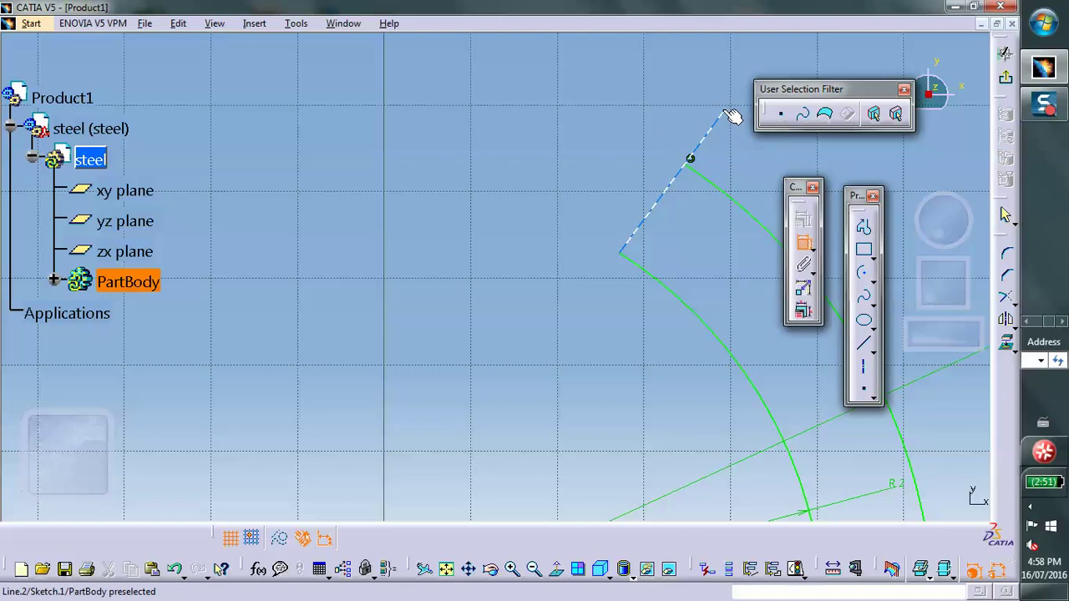
left_click(725, 109)
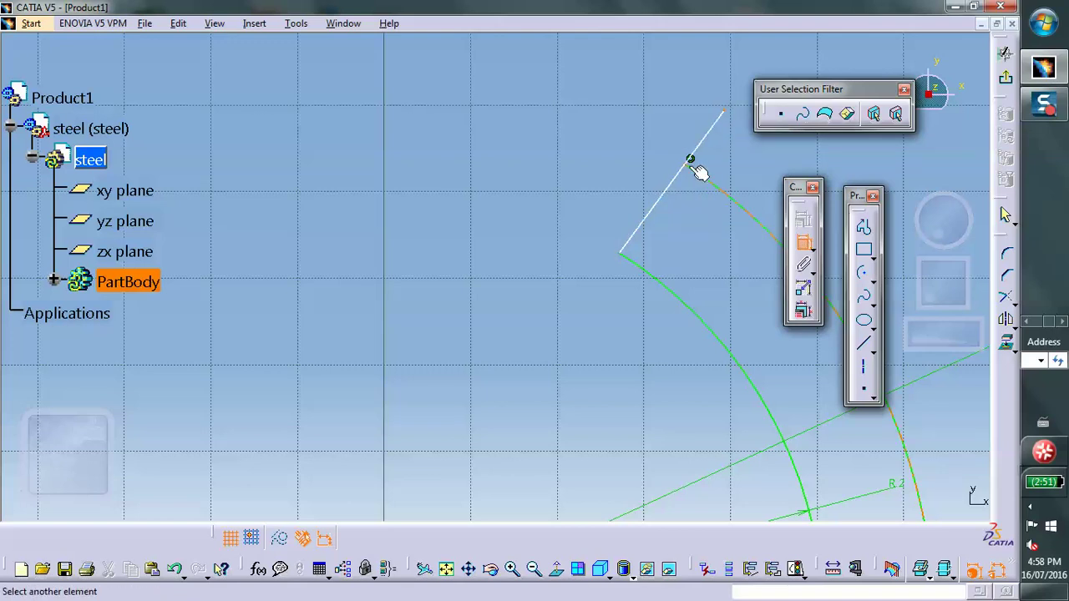
left_click(699, 172)
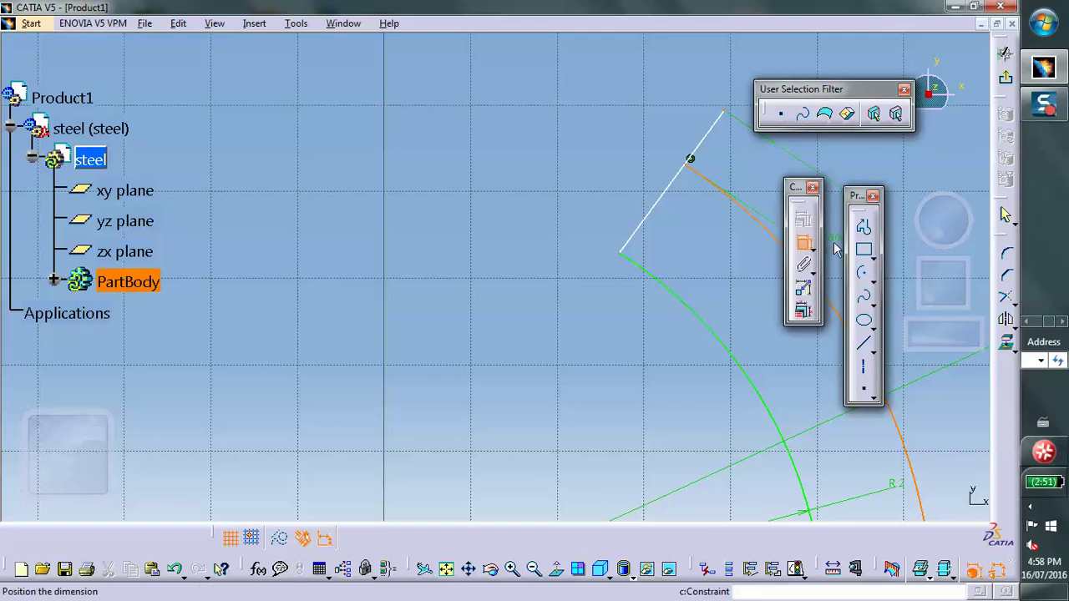
key("Escape")
Make the free end of the upper straight line coincident with the outer arc's upper endpoint to close the profile
left_click(725, 112)
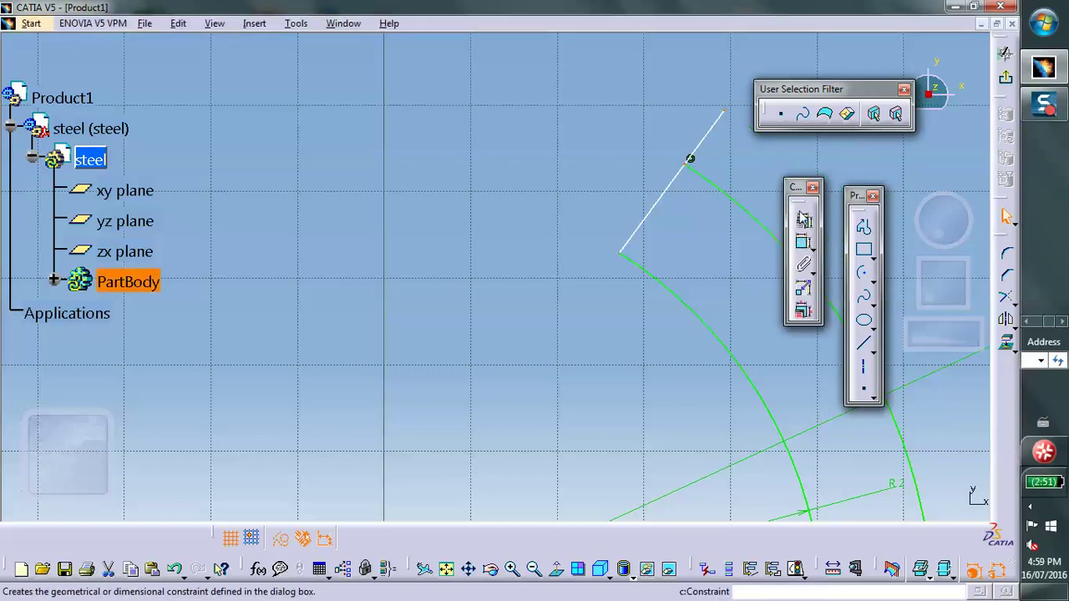
left_click(804, 222)
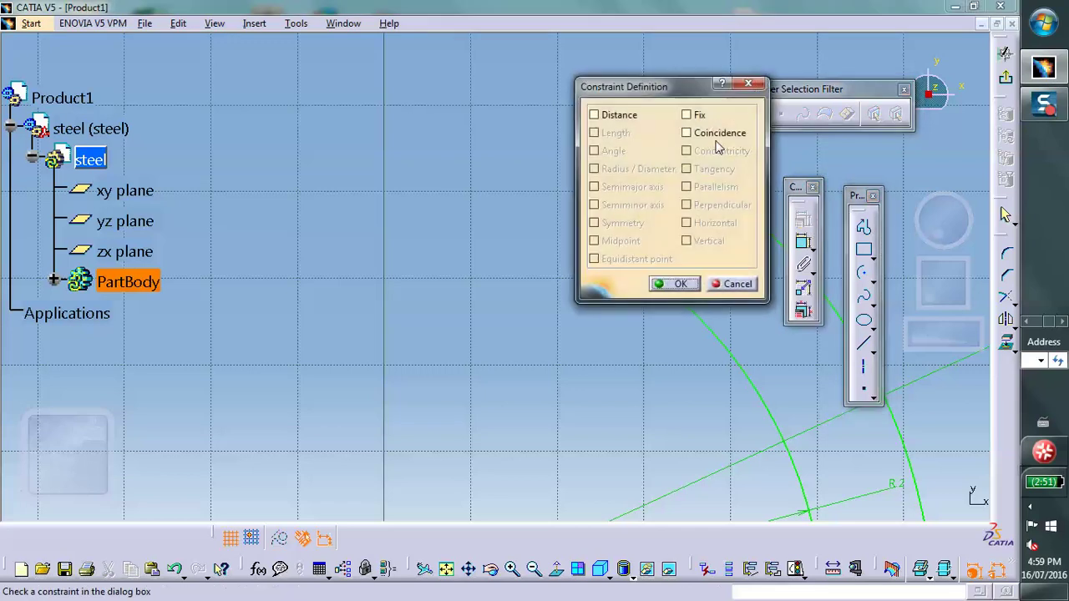
left_click(686, 133)
left_click(675, 283)
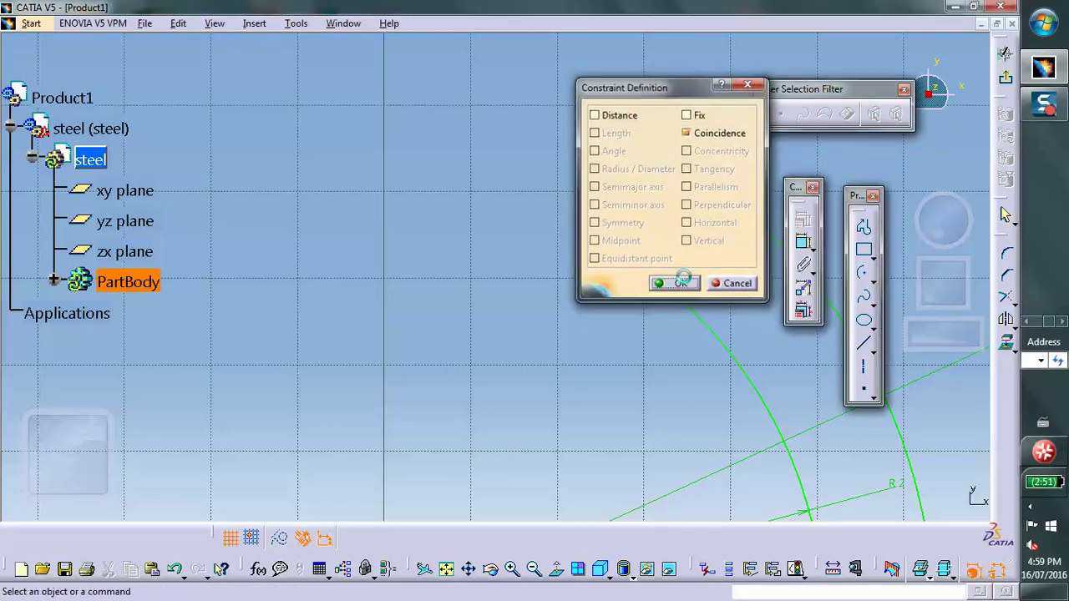
mouse_move(510, 189)
middle_mouse_down()
mouse_move(512, 258)
mouse_move(582, 186)
middle_mouse_up()
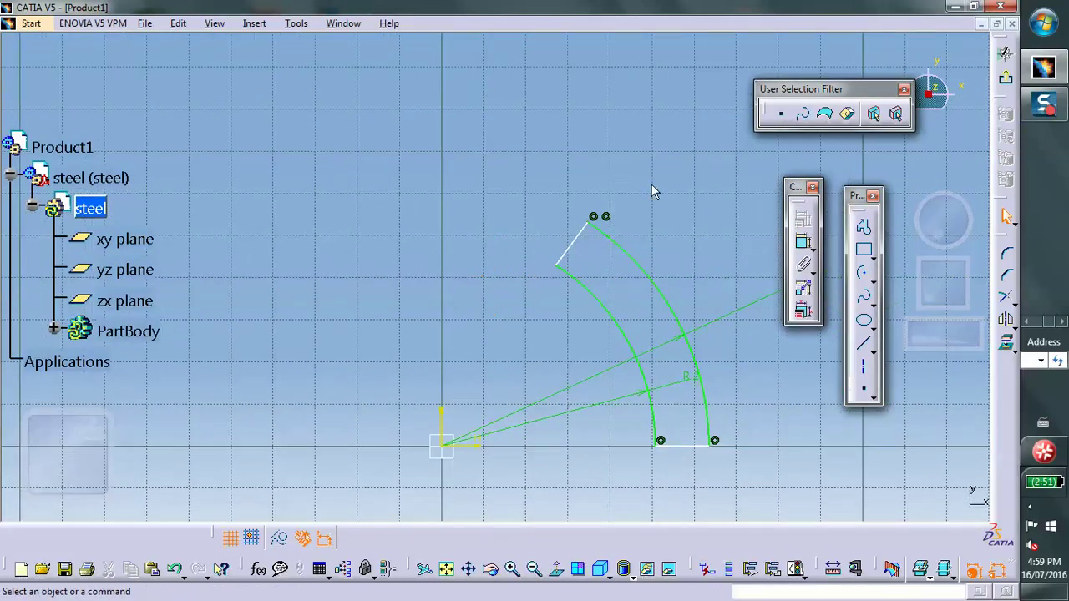
Exit the sketch and extrude the ring sector profile as a 1.5 in pad
left_click(1006, 80)
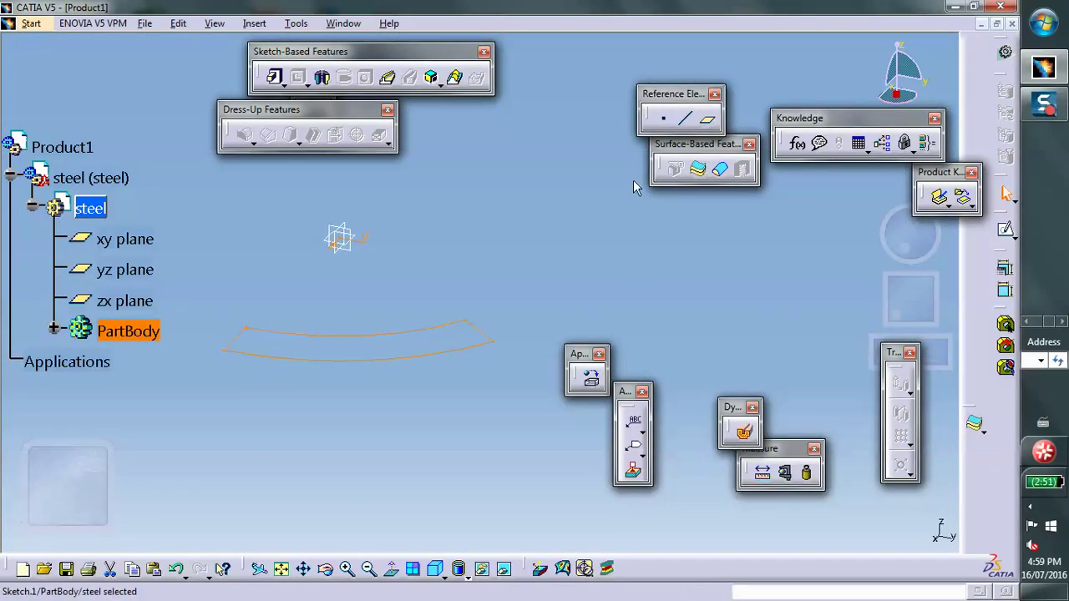
left_click(275, 77)
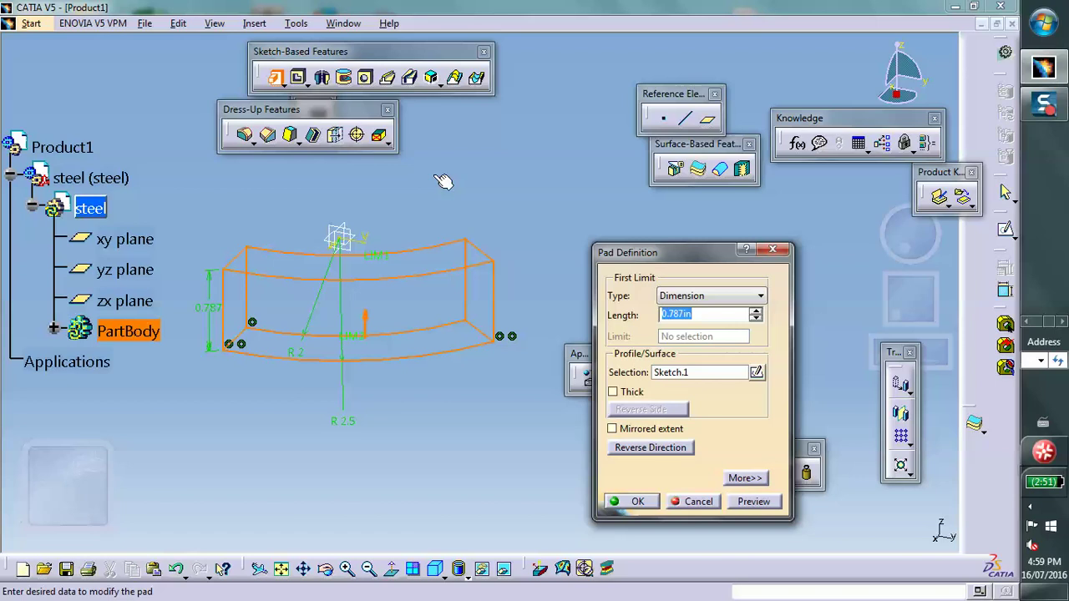
type("1.5")
left_click(641, 501)
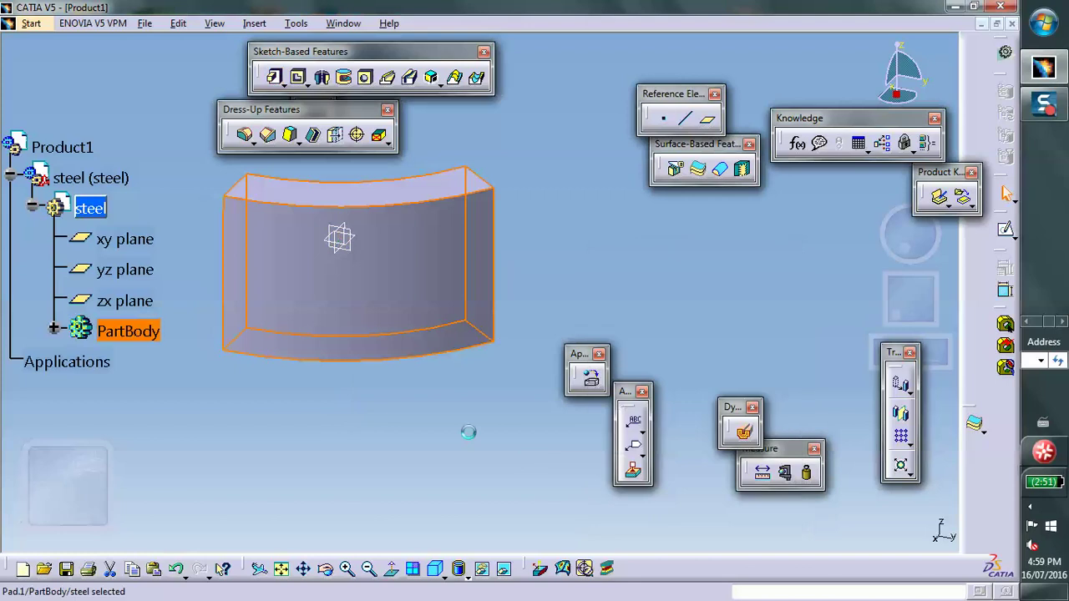
Edit the ring sector's pad to give it a shorter extrusion length
left_click(406, 418)
scroll(405, 420, "up", 1)
middle_click_drag(405, 420, 406, 447)
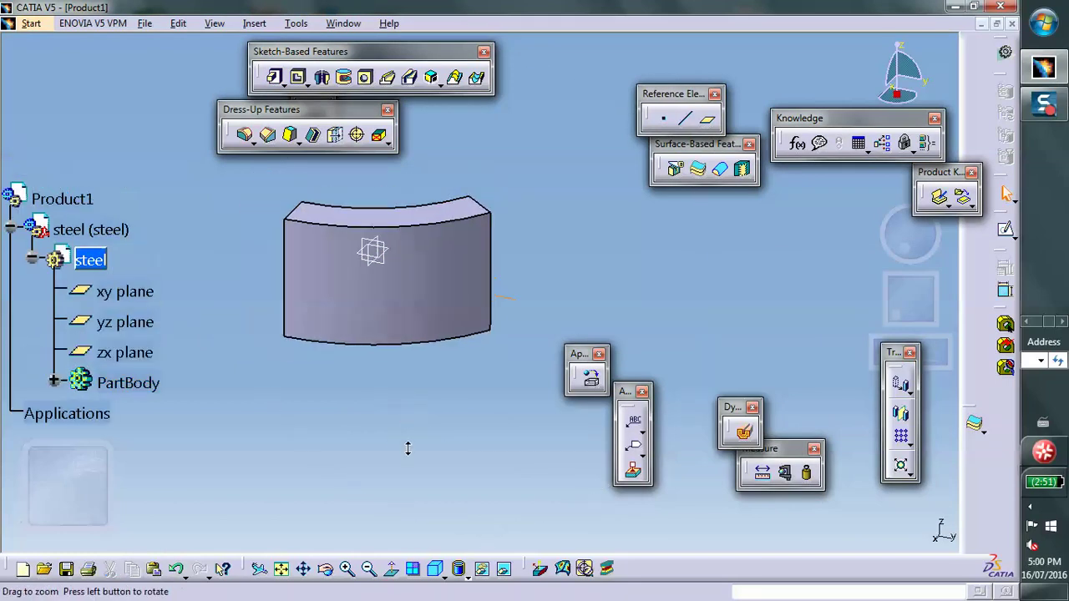
middle_click_drag(406, 320, 454, 282)
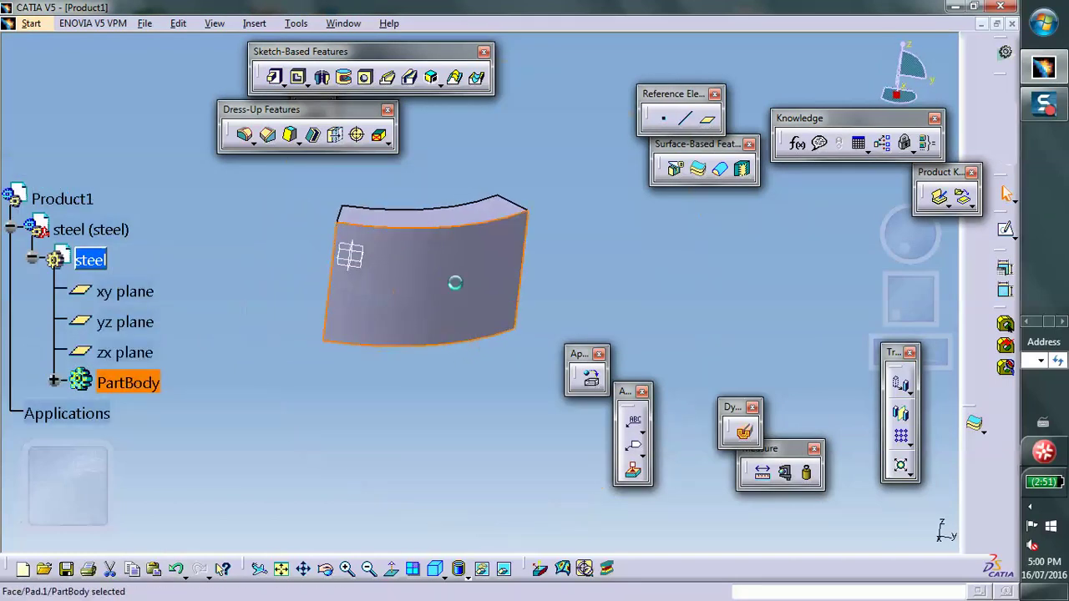
double_click(463, 287)
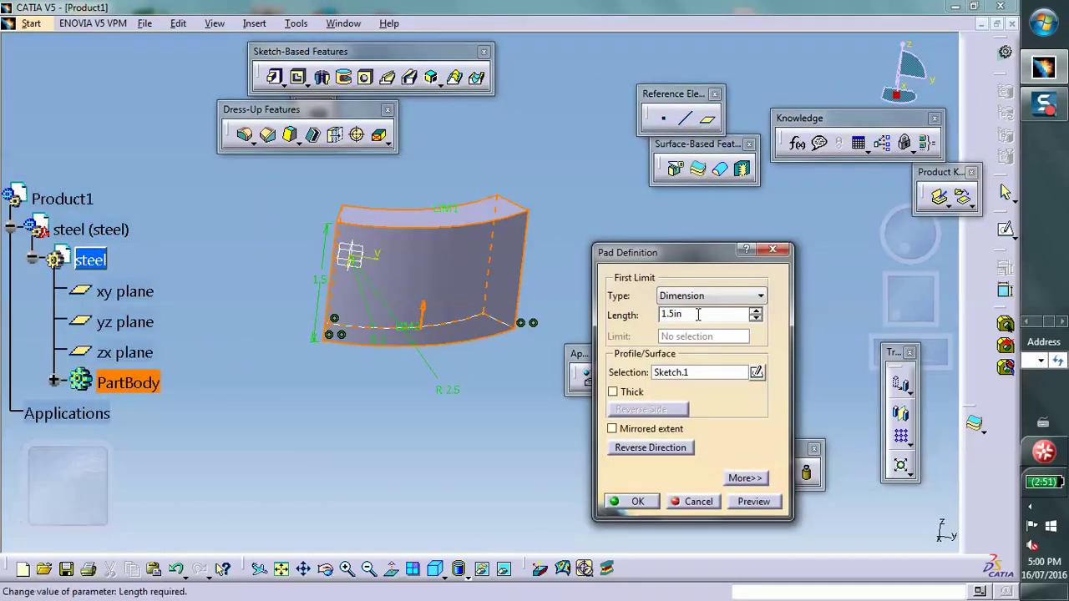
key("BackSpace")
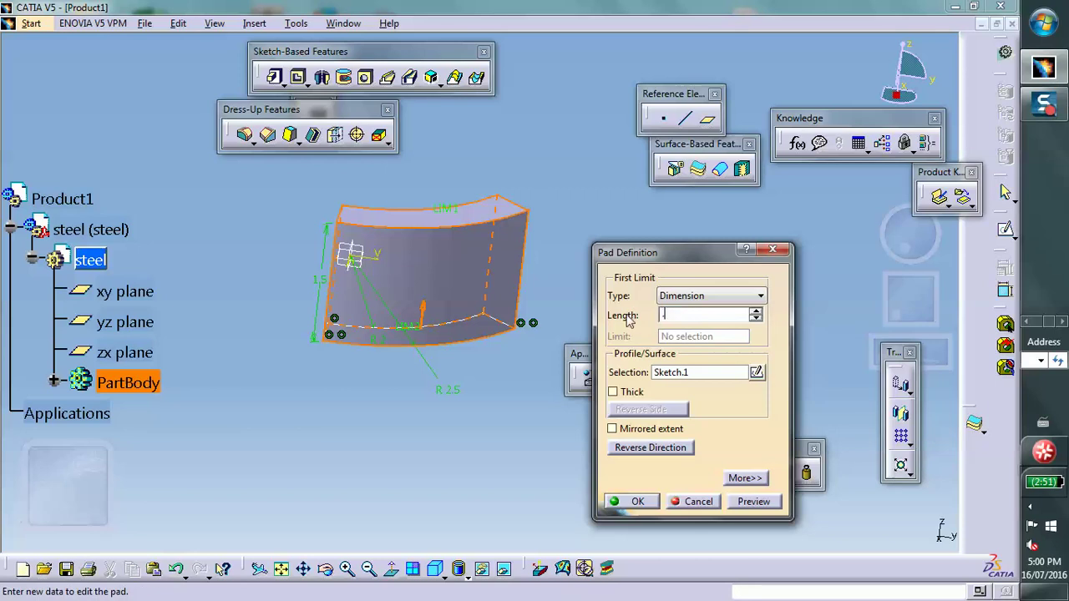
left_click(642, 502)
Apply the Steel material from the Metal family of the Default Material Catalog to the ring sector
middle_click_drag(423, 433, 407, 313)
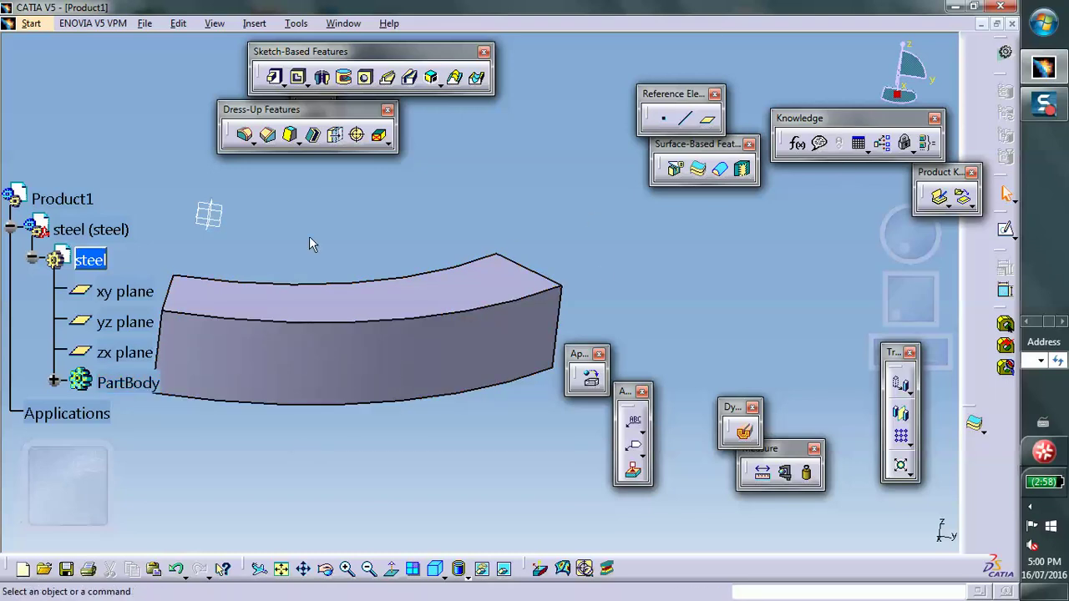
middle_click_drag(295, 253, 334, 226)
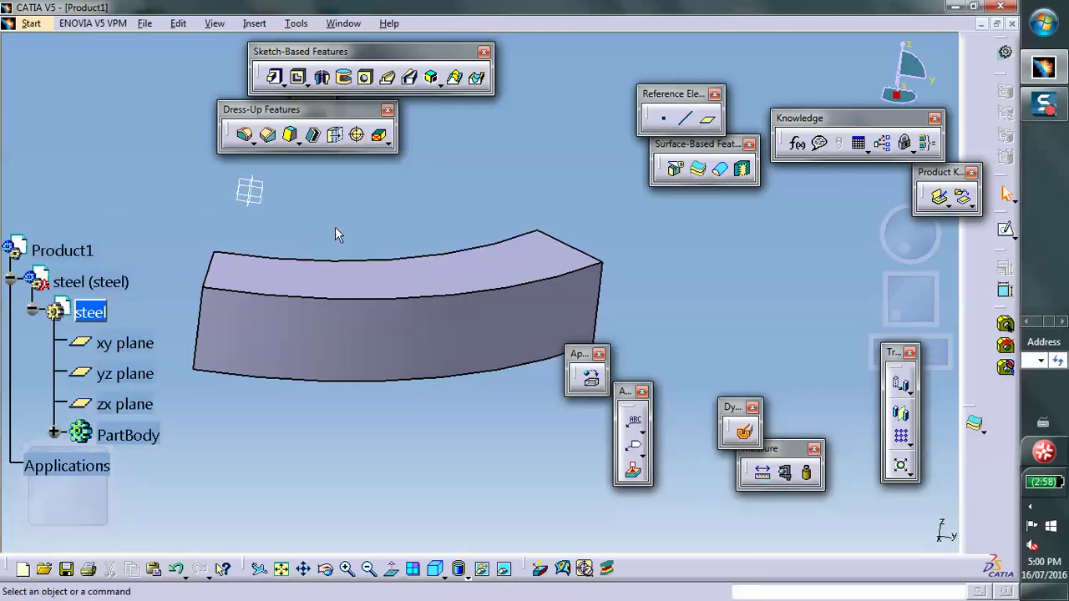
left_click(586, 378)
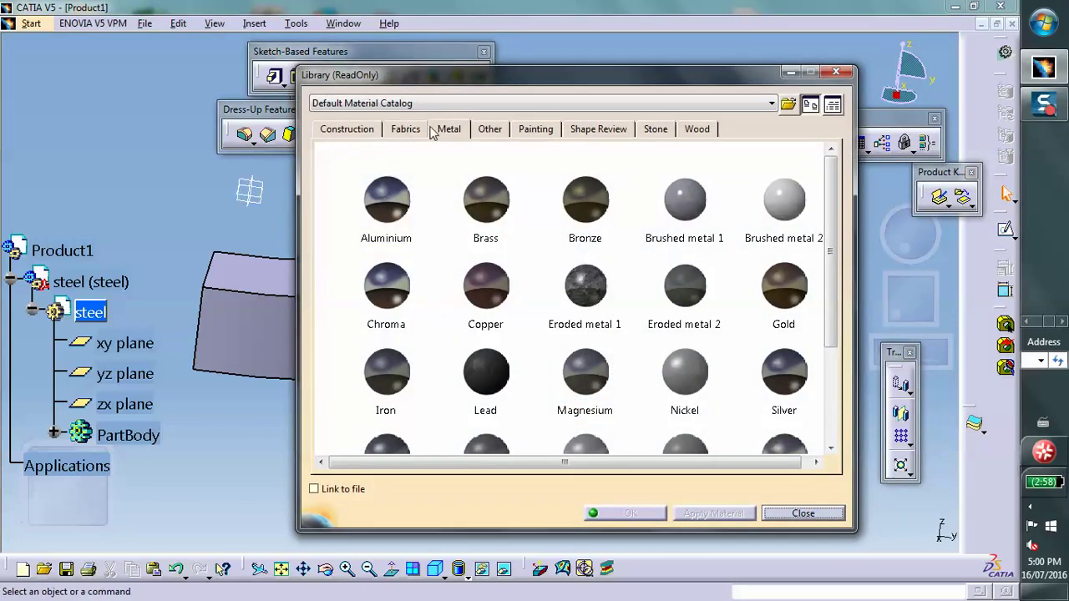
left_click(445, 130)
left_click_drag(830, 222, 861, 329)
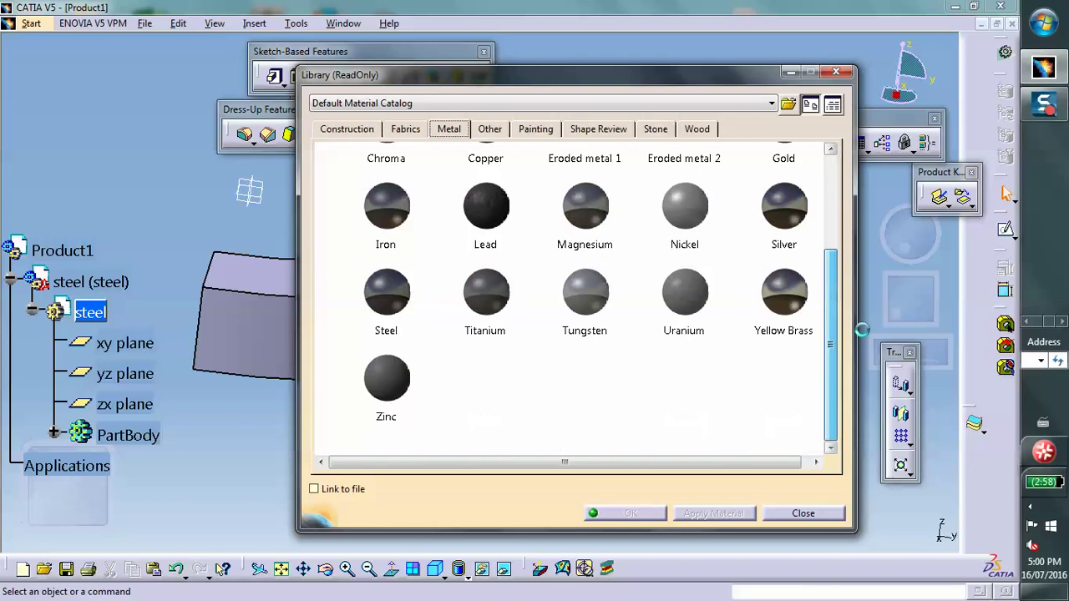
left_click(408, 301)
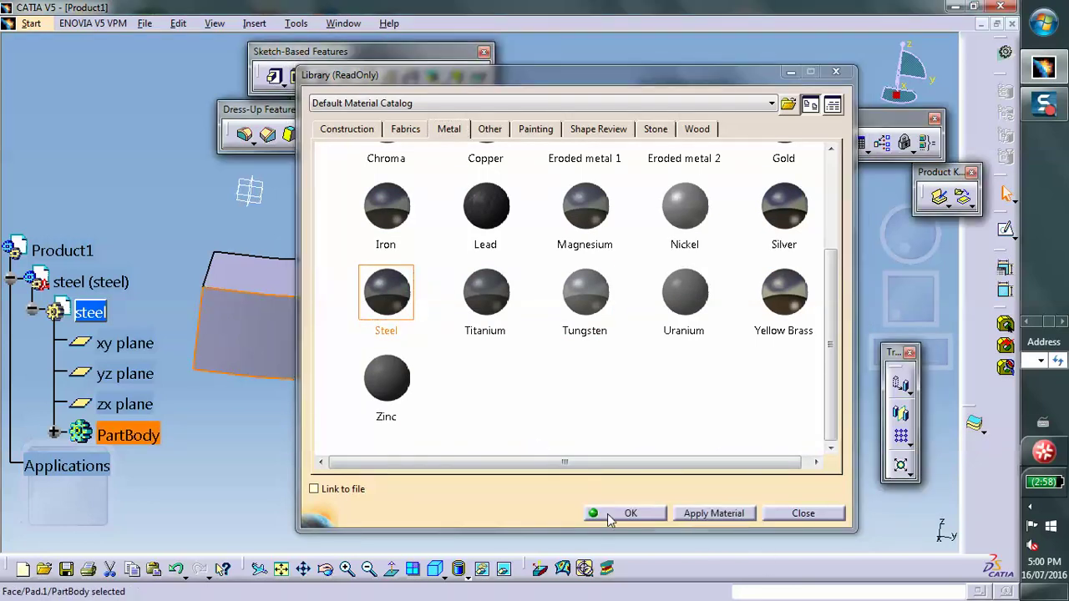
left_click(609, 516)
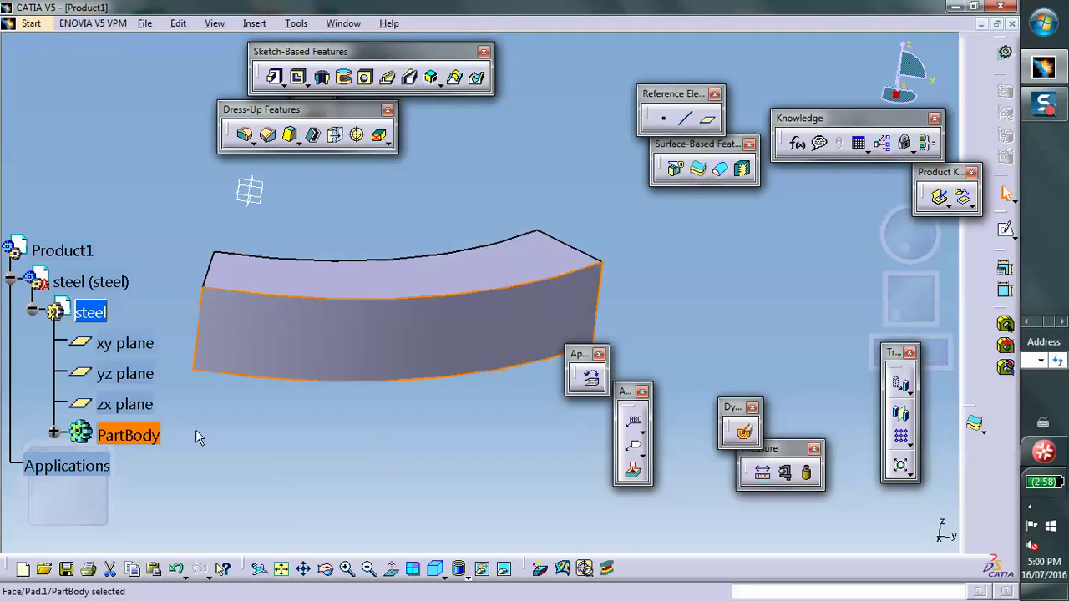
Examine the structural analysis properties of the Steel material applied to the part body, leaving them unedited
scroll(75, 351, "down", 3)
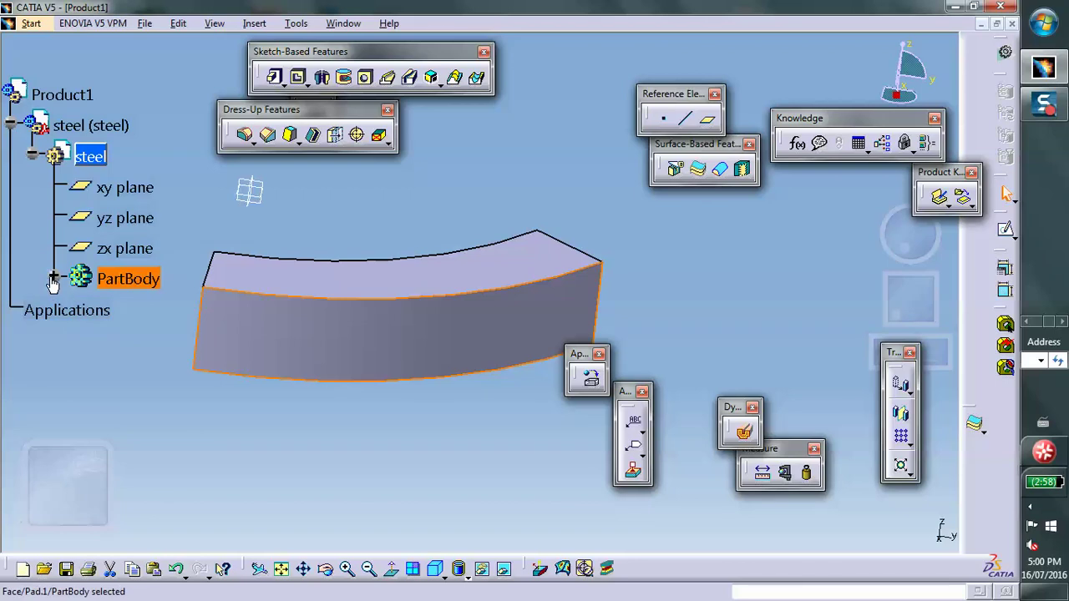
left_click(52, 277)
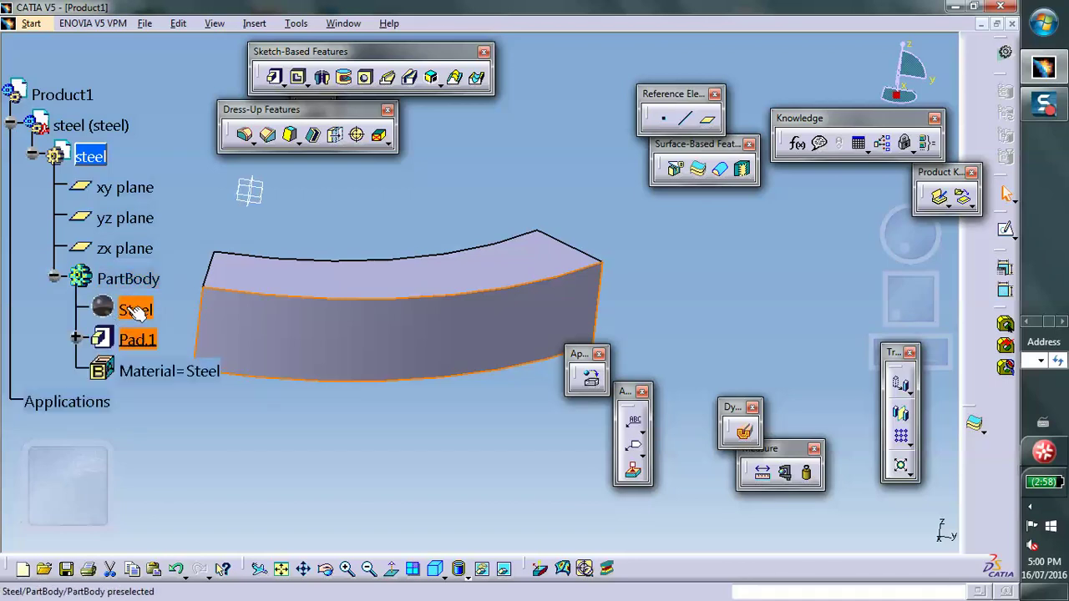
left_click(136, 311)
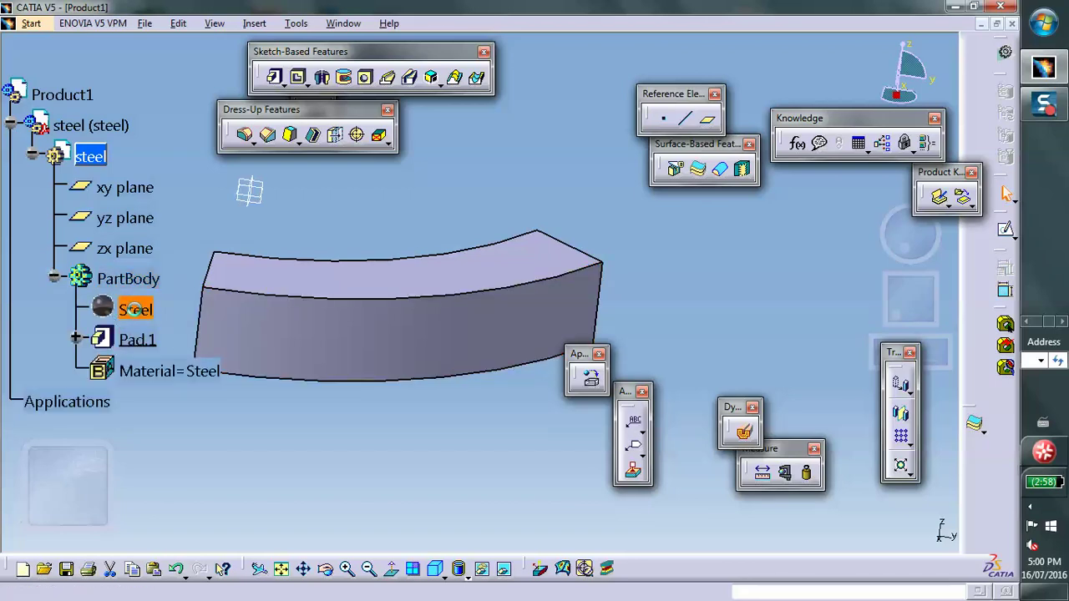
double_click(136, 311)
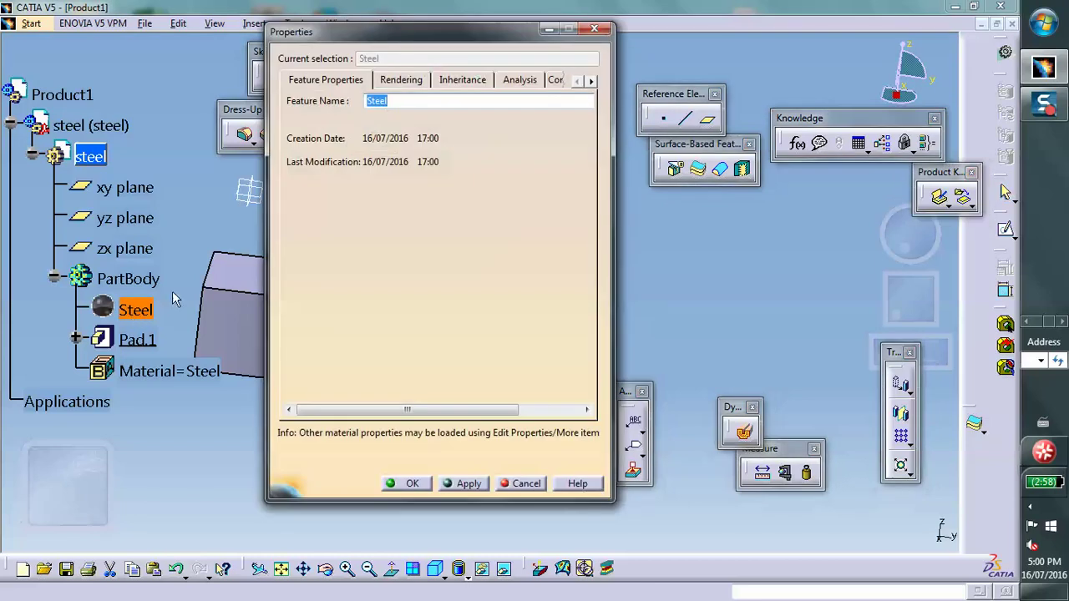
left_click(519, 79)
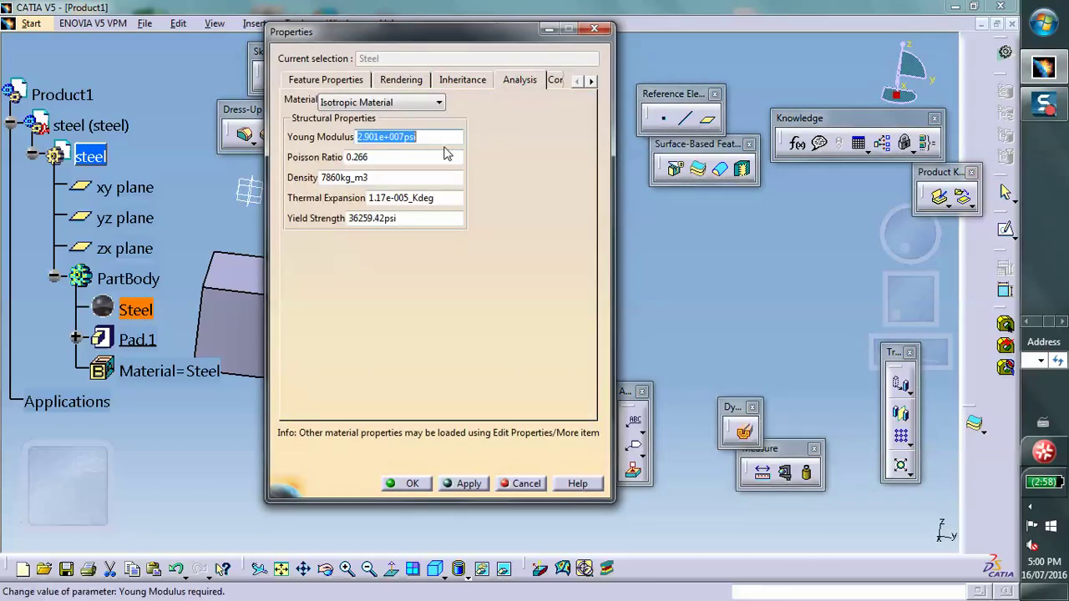
left_click(431, 137)
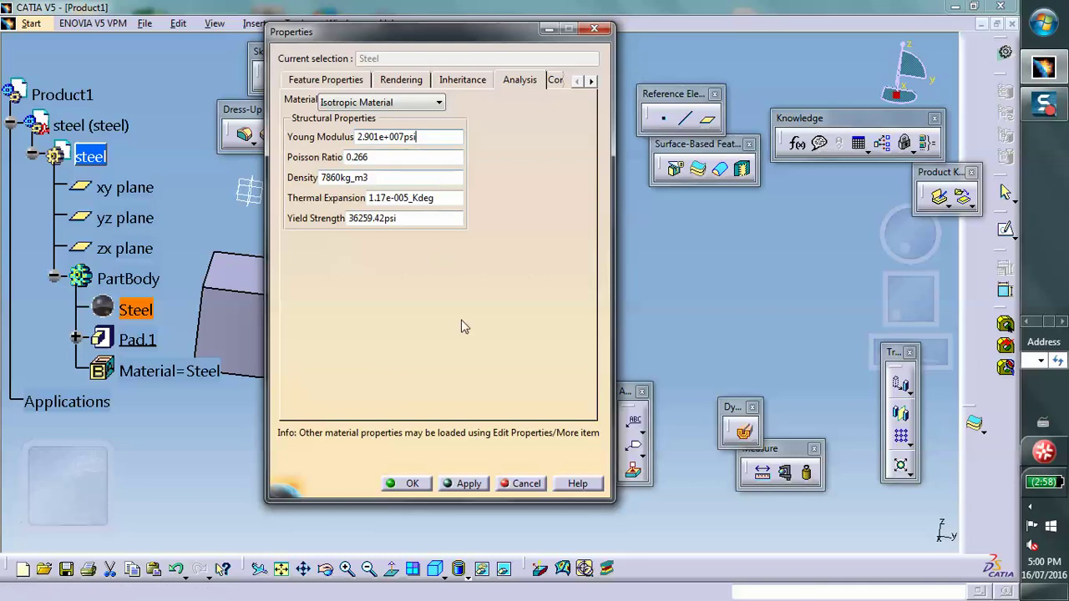
left_click(526, 483)
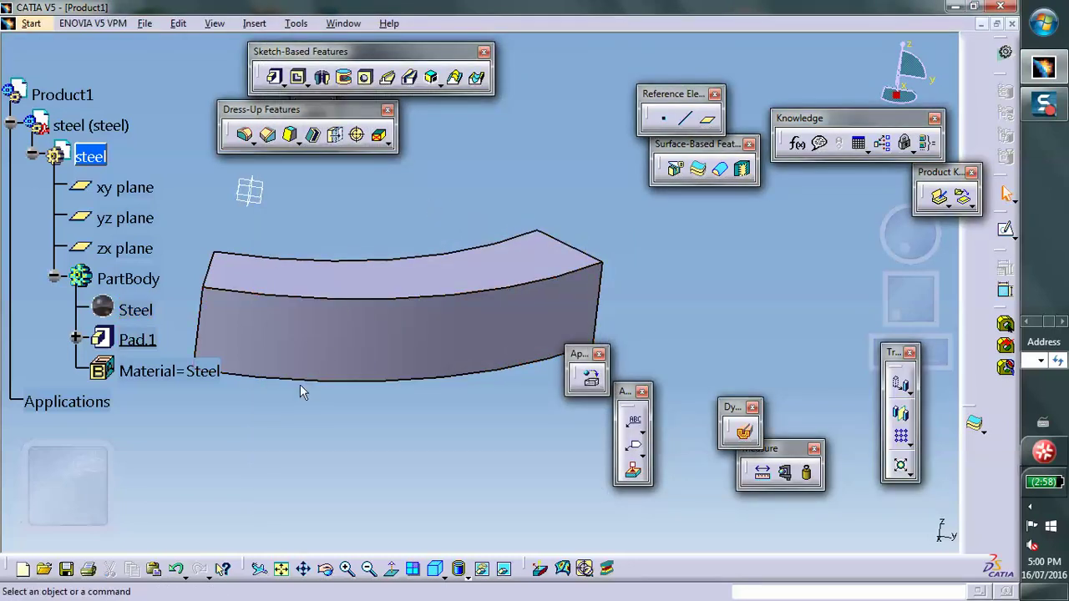
Set the graphic colour of the steel component to yellow
middle_click_drag(300, 392, 323, 368)
middle_click_drag(329, 299, 337, 246)
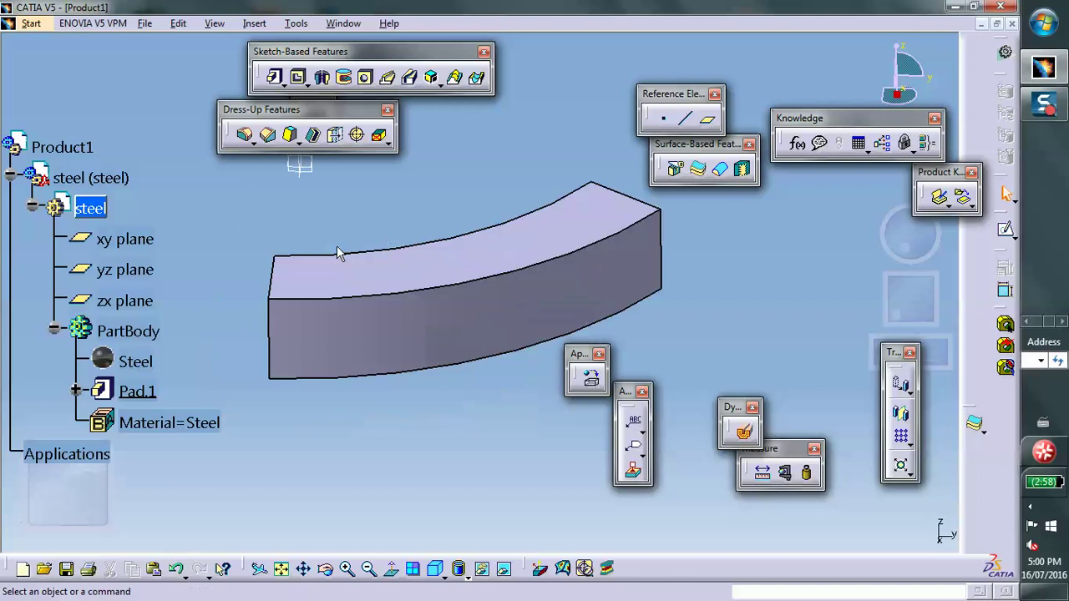
left_click(81, 200)
right_click(92, 174)
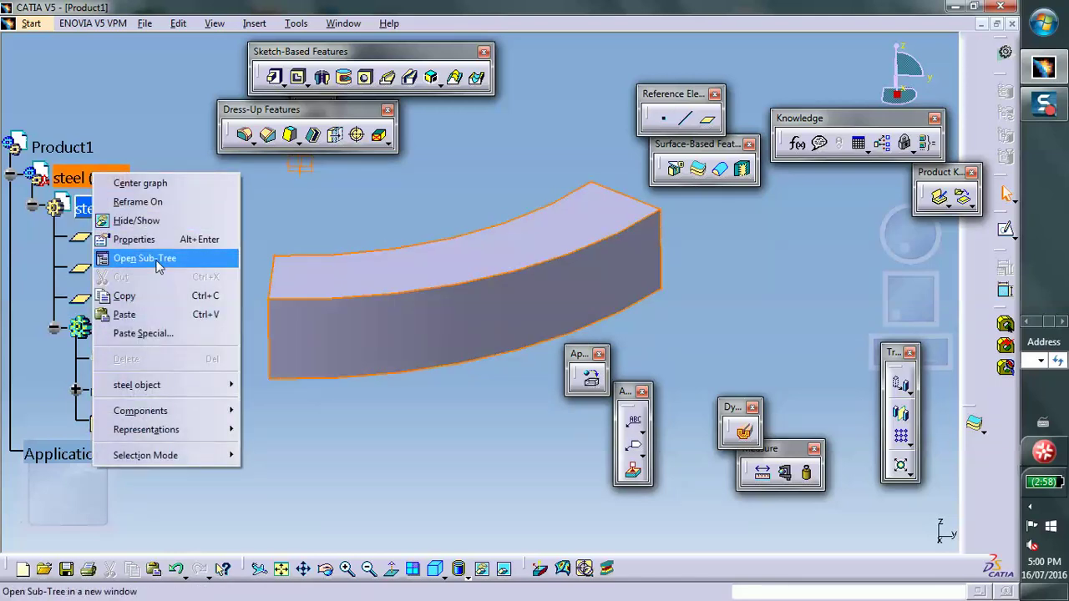
left_click(142, 238)
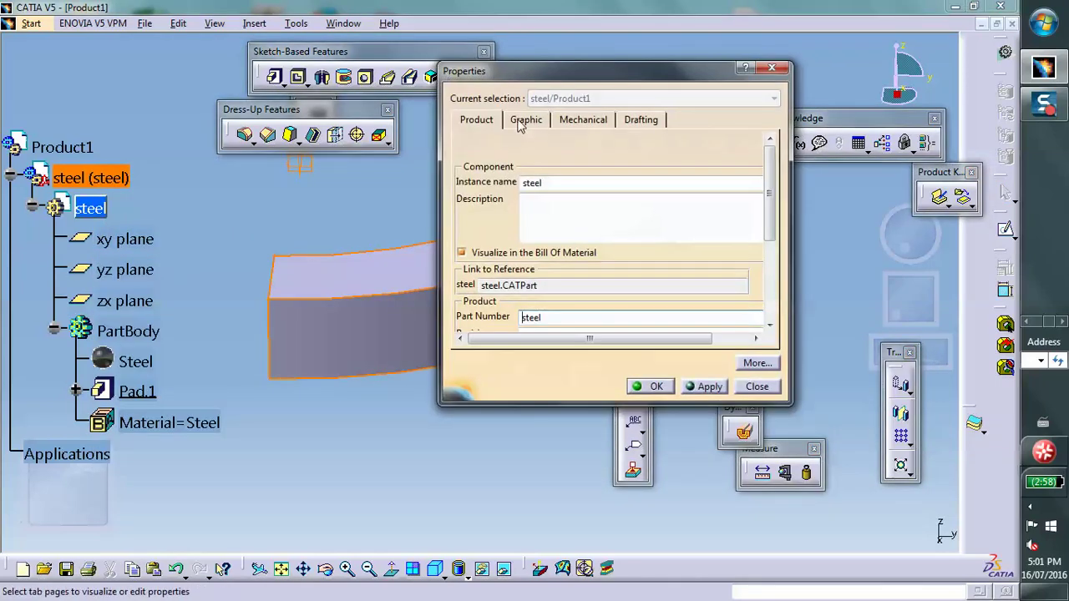
left_click(523, 121)
left_click(551, 168)
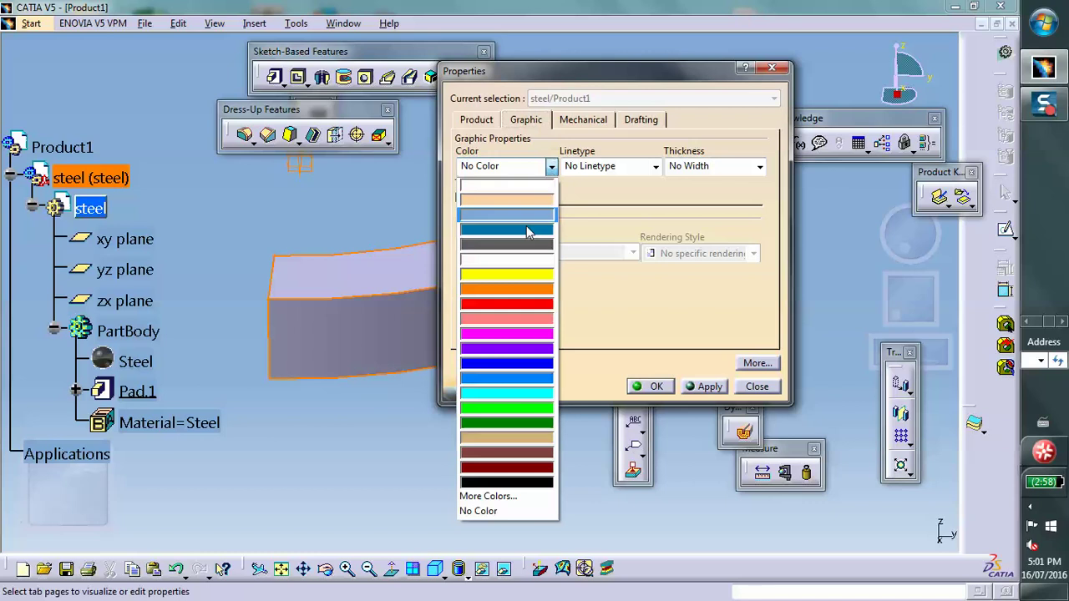
left_click(512, 273)
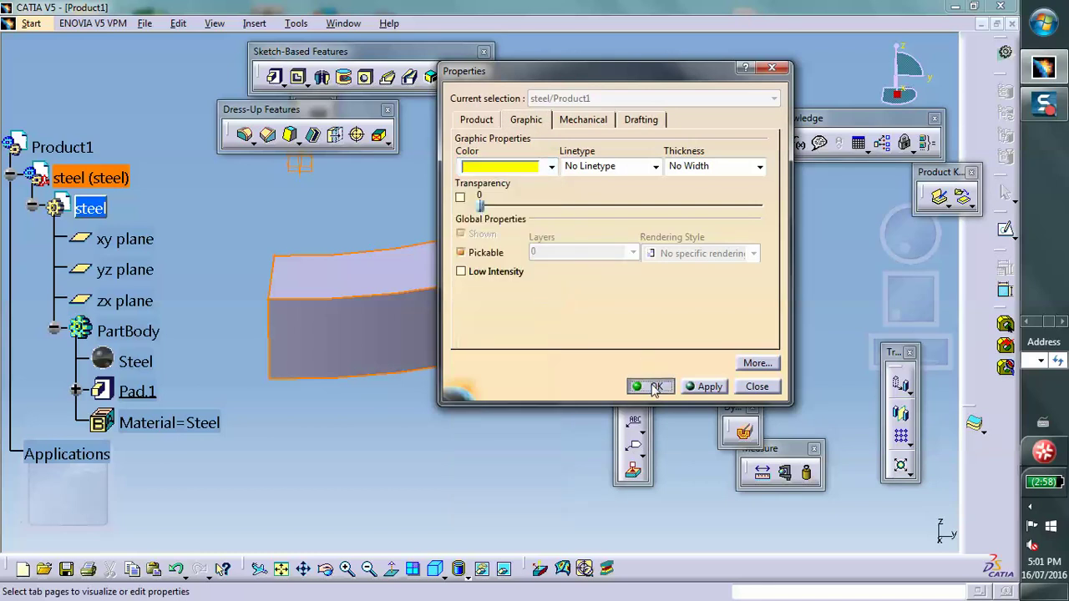
left_click(655, 388)
Activate Product1 and, while choosing where to save it, create a new folder named shrink-fit on the Desktop
scroll(159, 251, "up", 2)
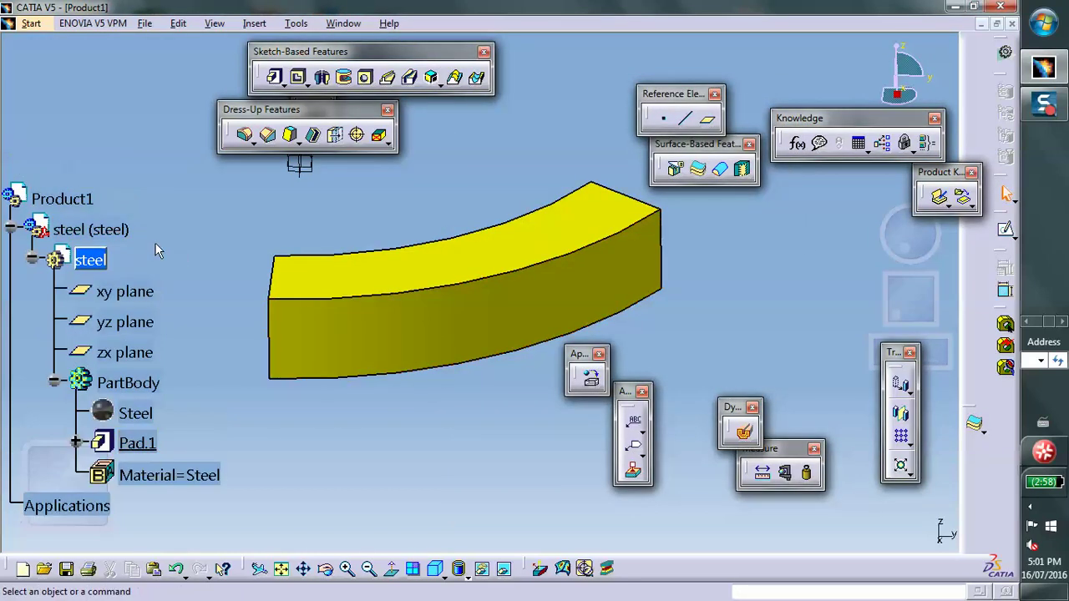
double_click(61, 197)
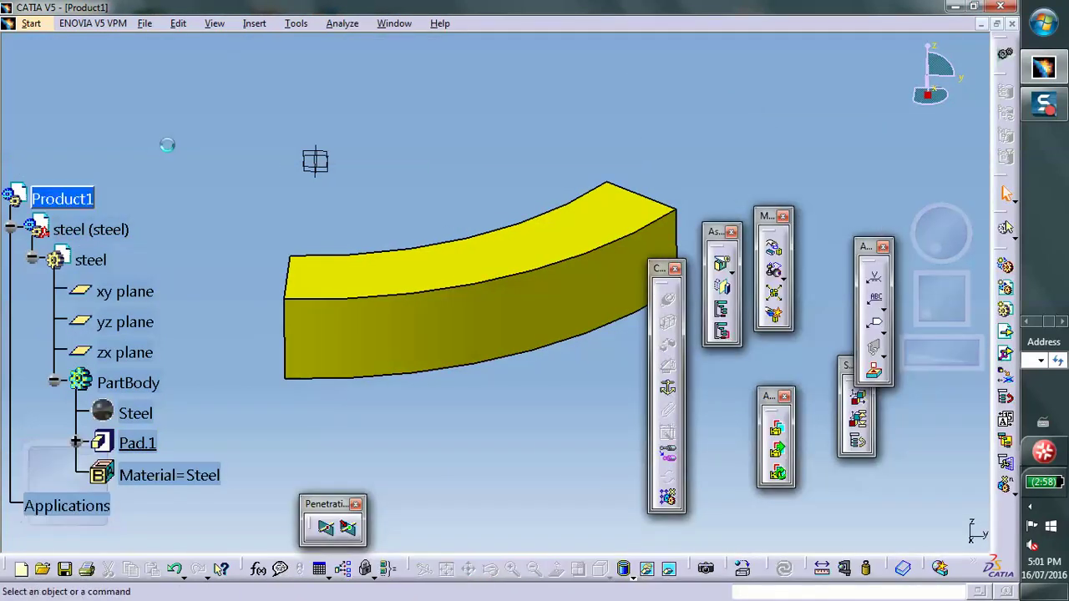
left_click(144, 23)
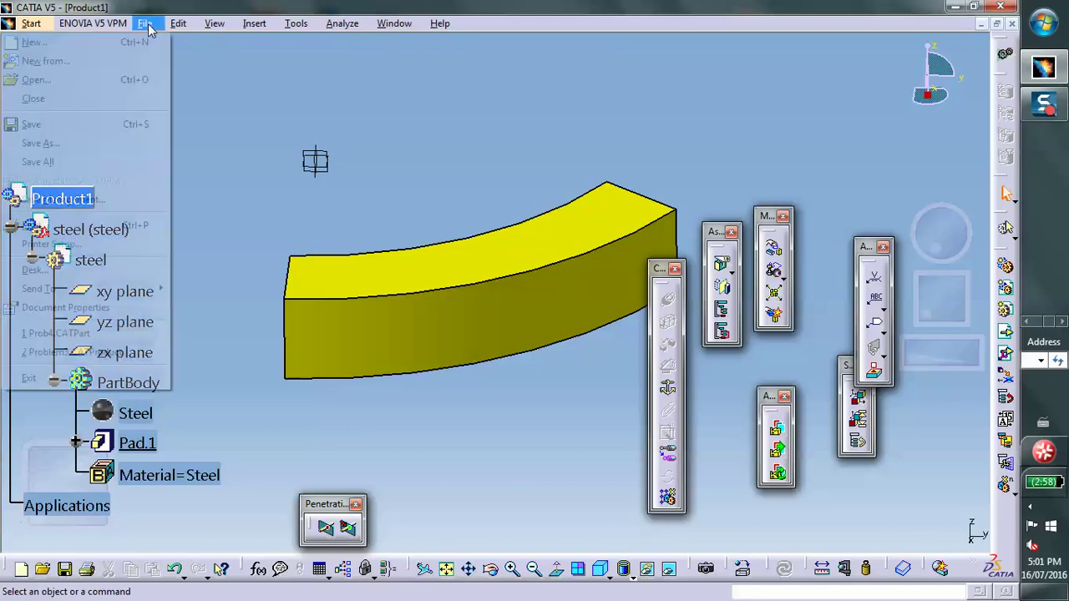
left_click(112, 198)
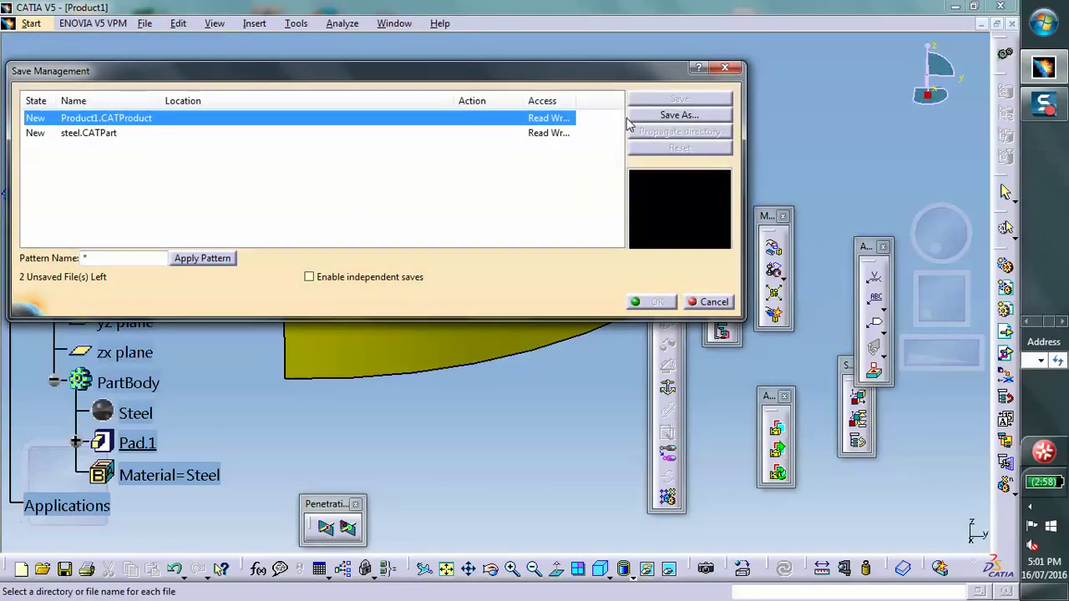
left_click(633, 115)
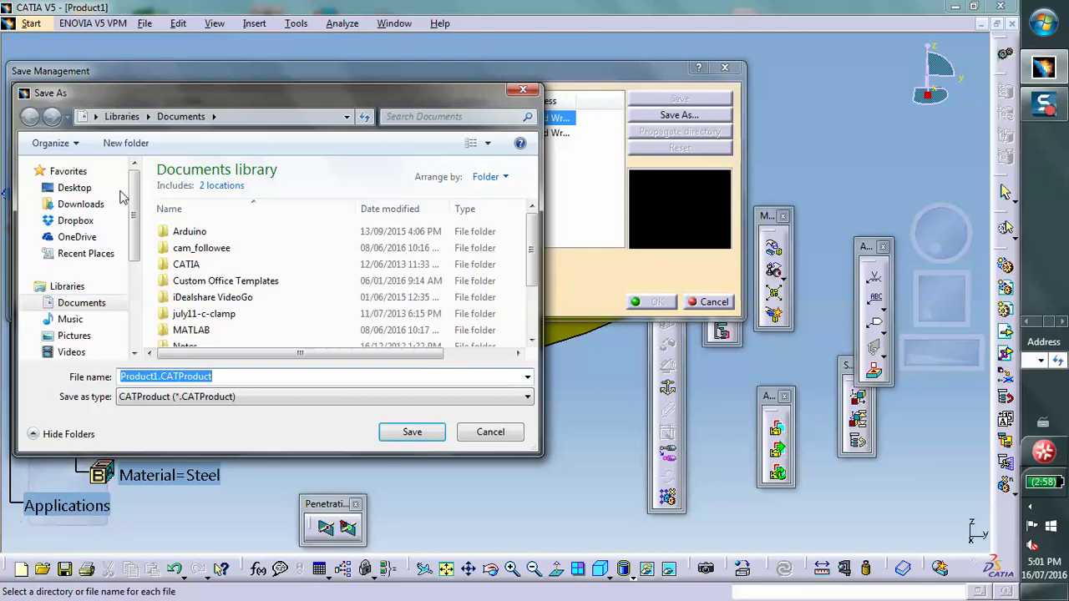
left_click(74, 187)
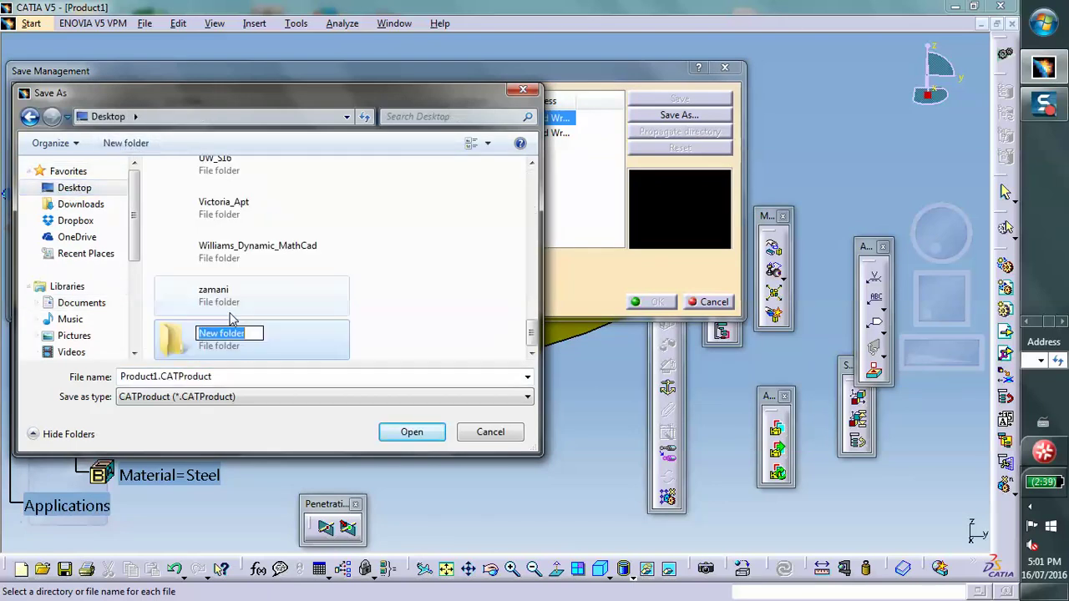
type("s")
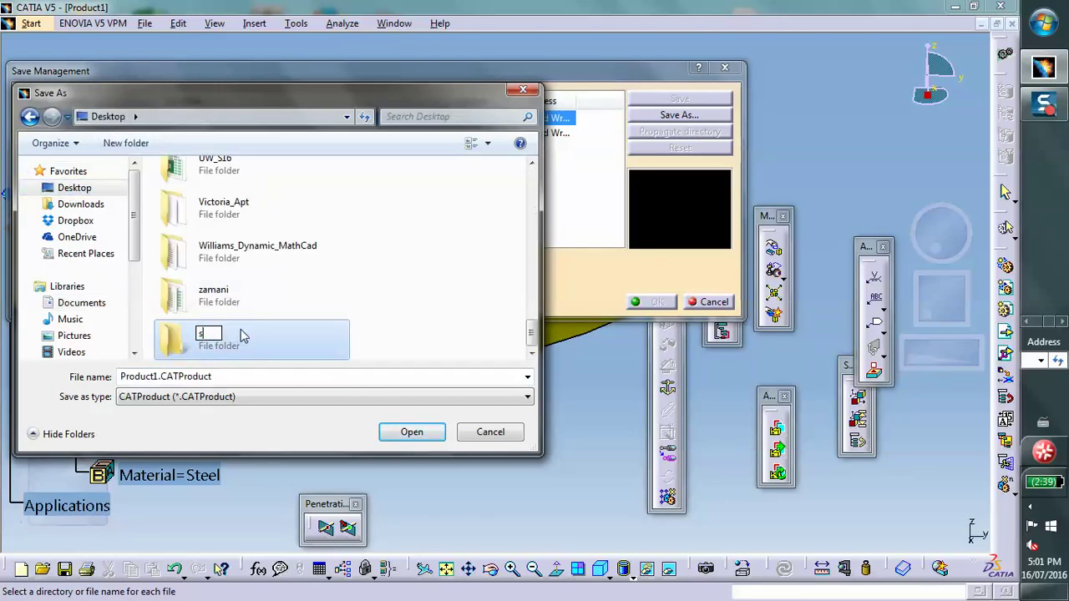
type("hrink")
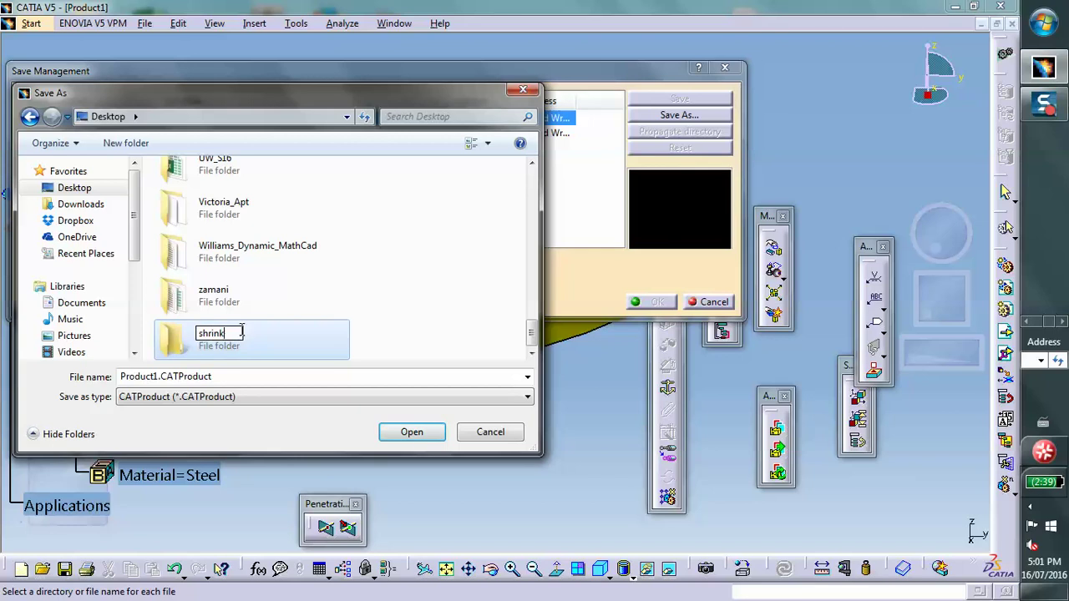
type("-fit")
Save Product1.CATProduct together with its steel part in the shrink-fit folder
left_click(404, 434)
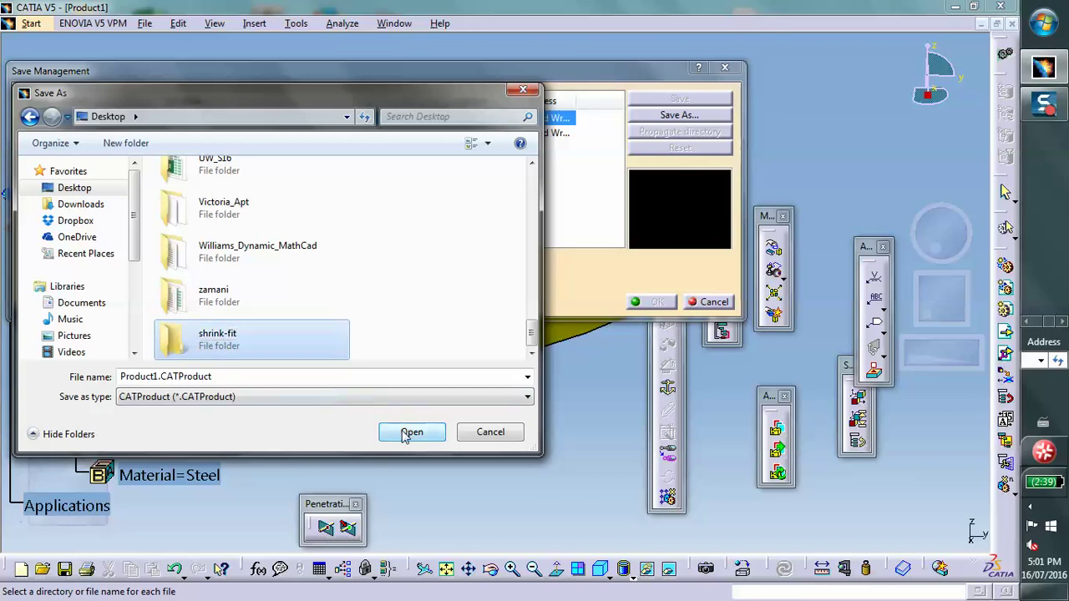
left_click(406, 432)
left_click(407, 433)
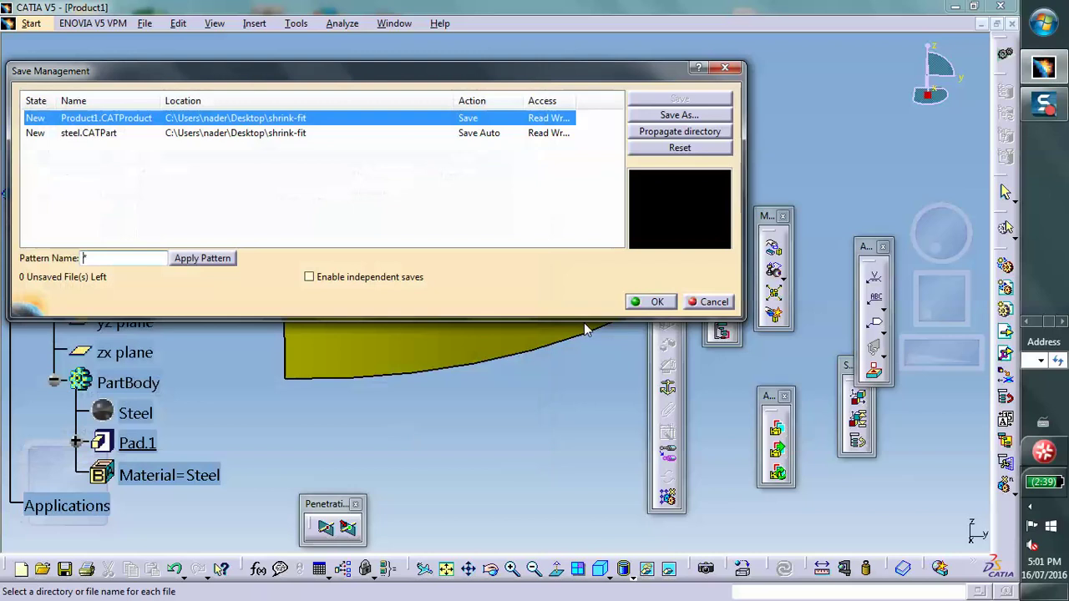
left_click(652, 303)
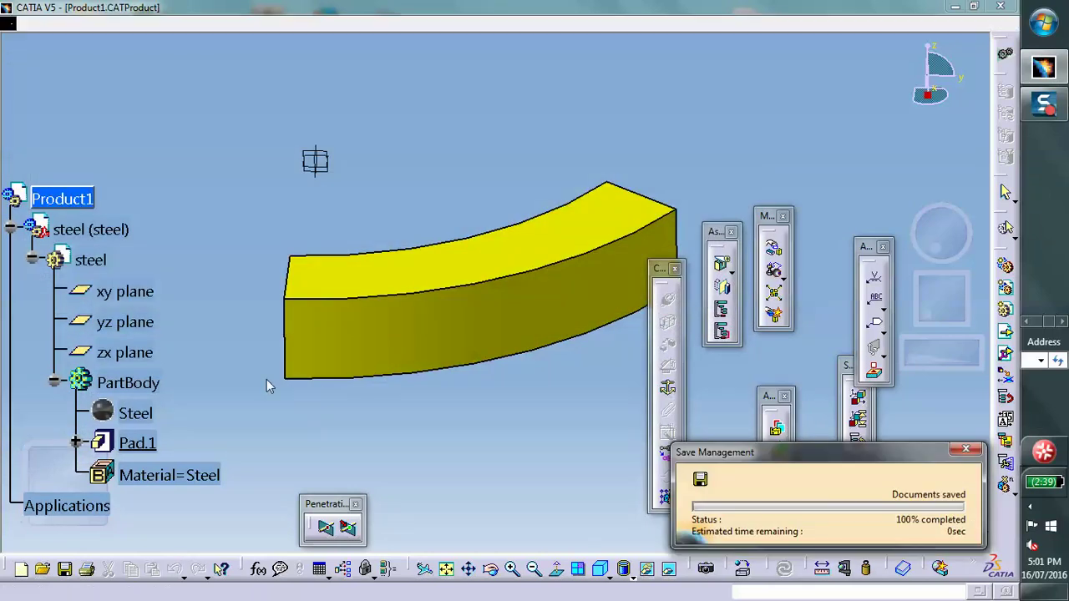
Insert a new part under Product1, using the assembly's origin as the new part's origin
scroll(230, 171, "down", 3)
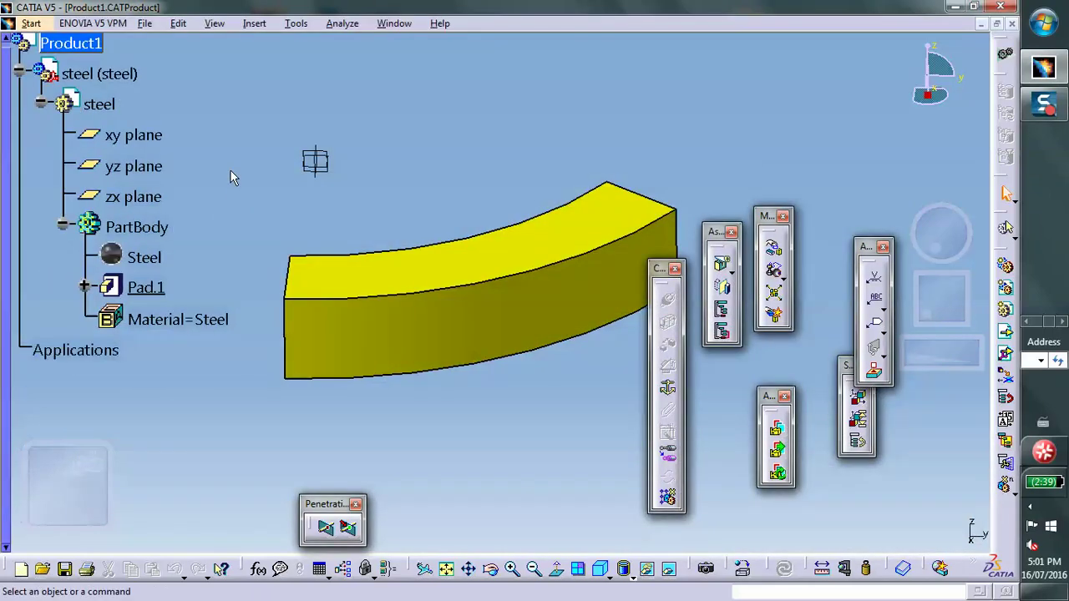
scroll(229, 170, "up", 1)
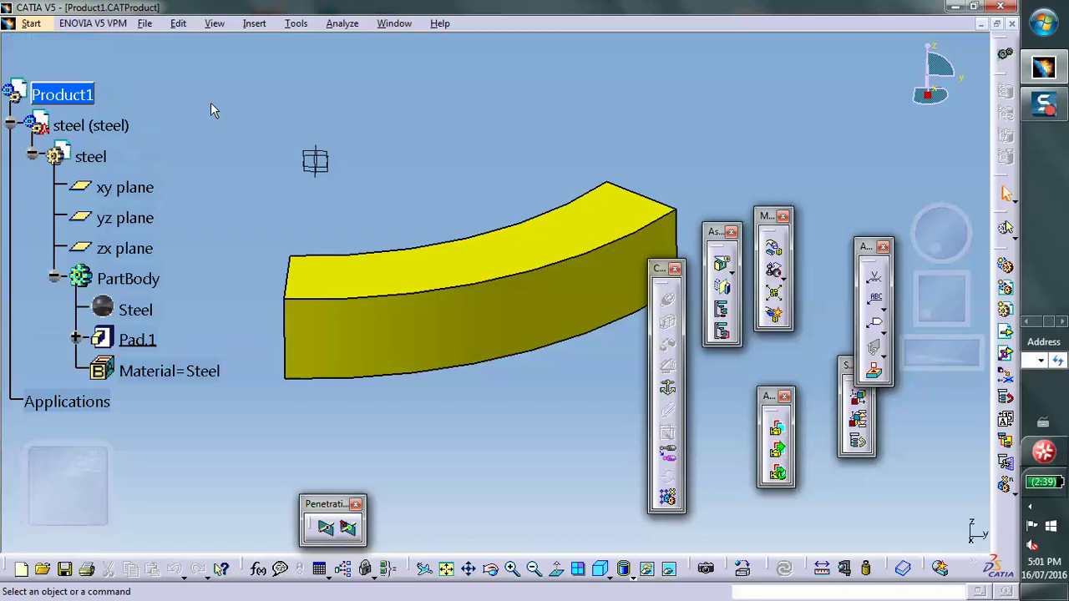
left_click(256, 24)
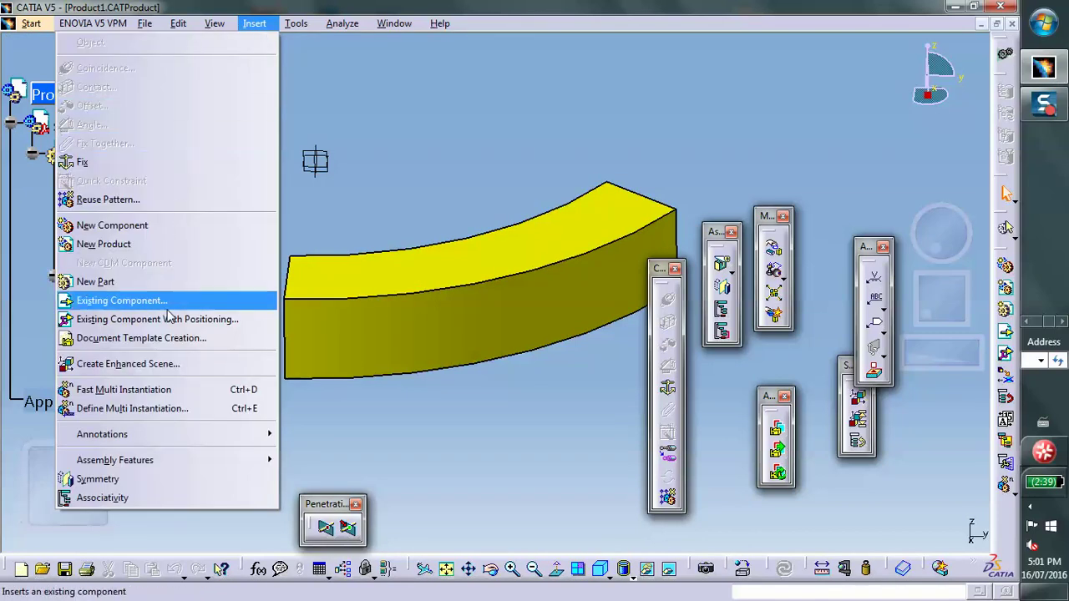
left_click(151, 281)
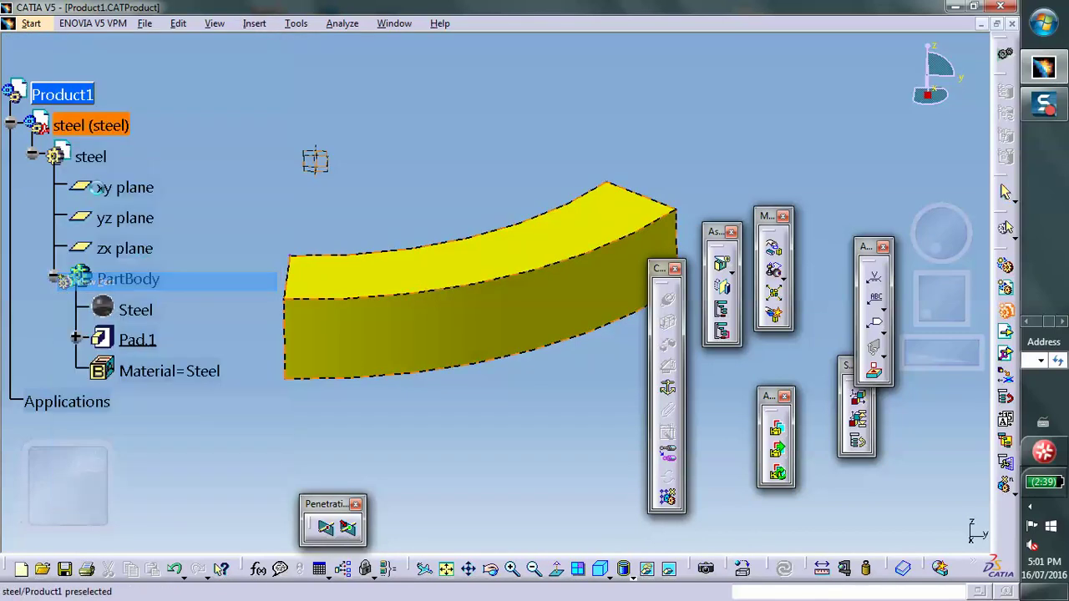
left_click(60, 94)
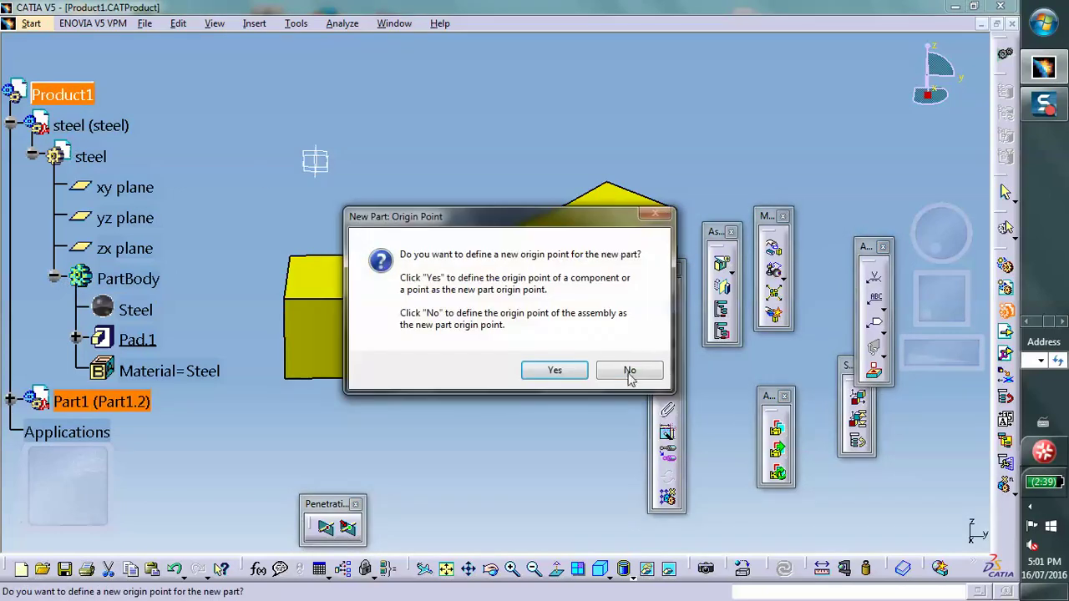
left_click(629, 371)
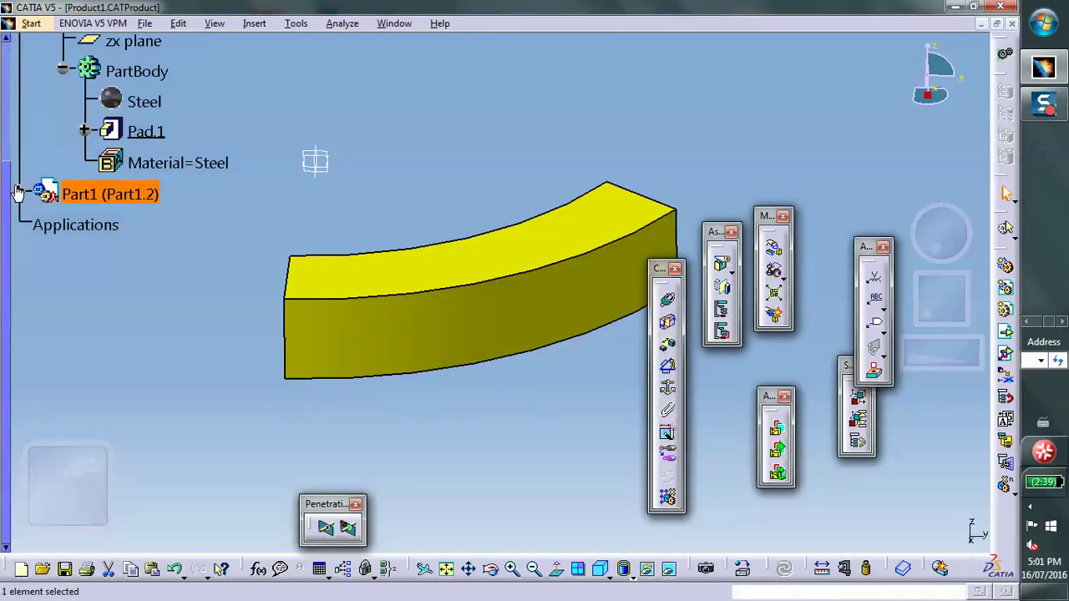
Set both the instance name and the part number of the newly inserted part to bronze
left_click(19, 193)
right_click(107, 193)
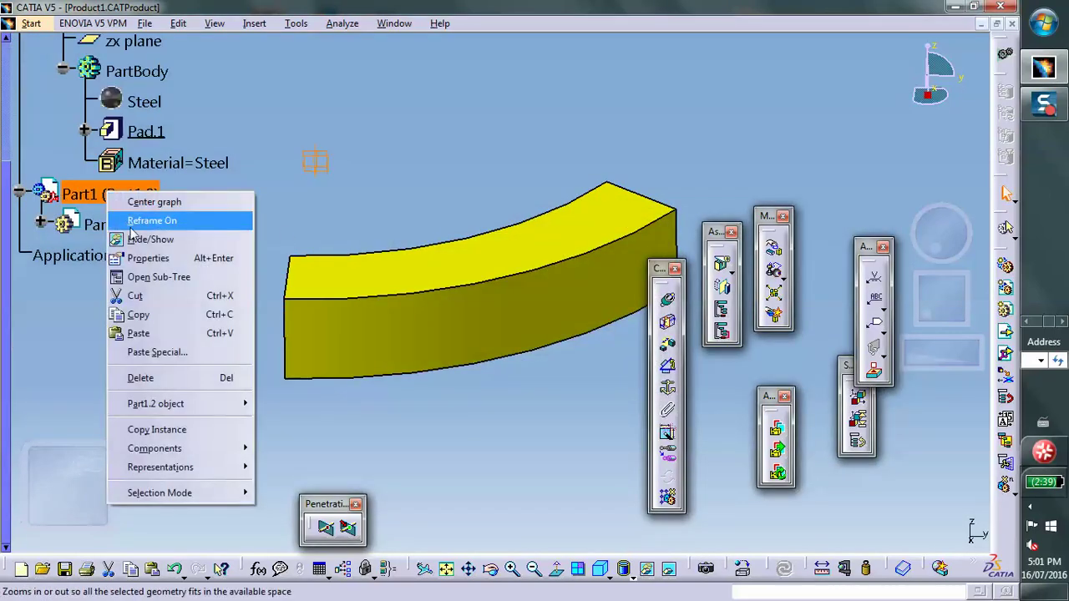
left_click(142, 258)
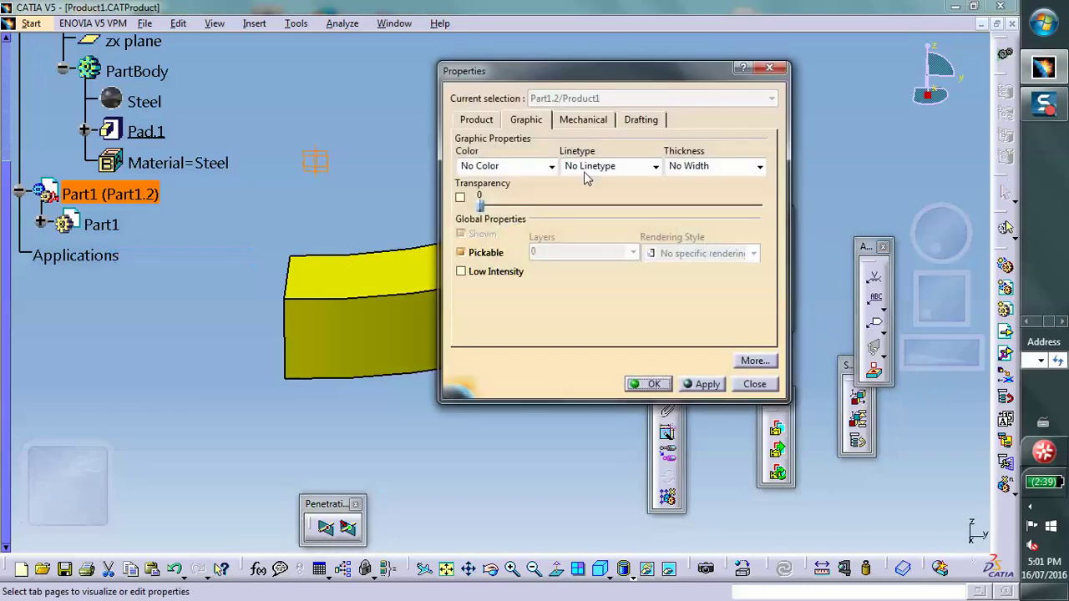
left_click(472, 119)
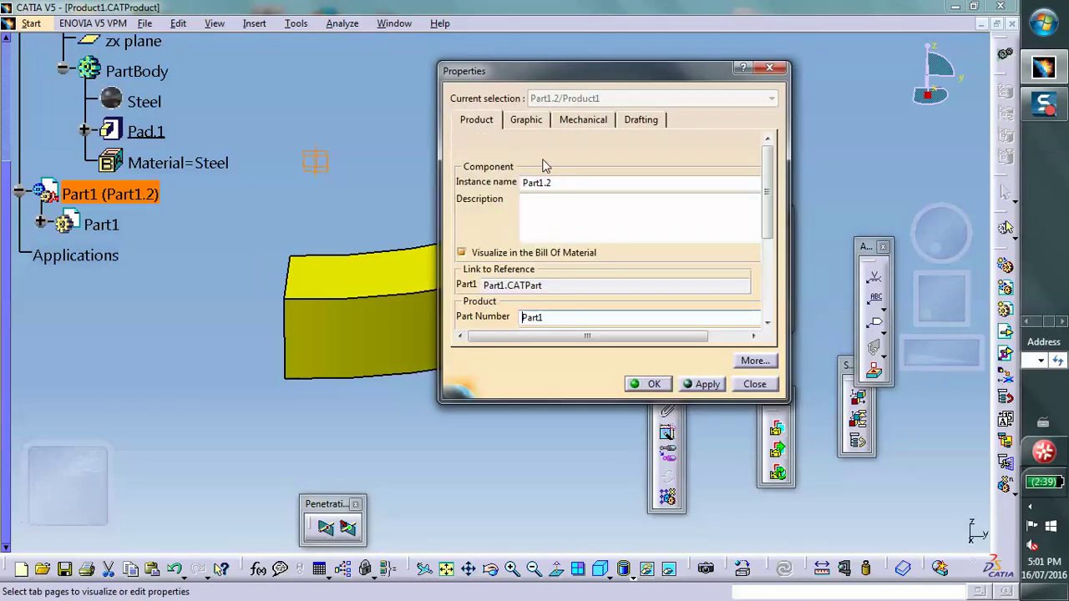
left_click_drag(556, 180, 515, 188)
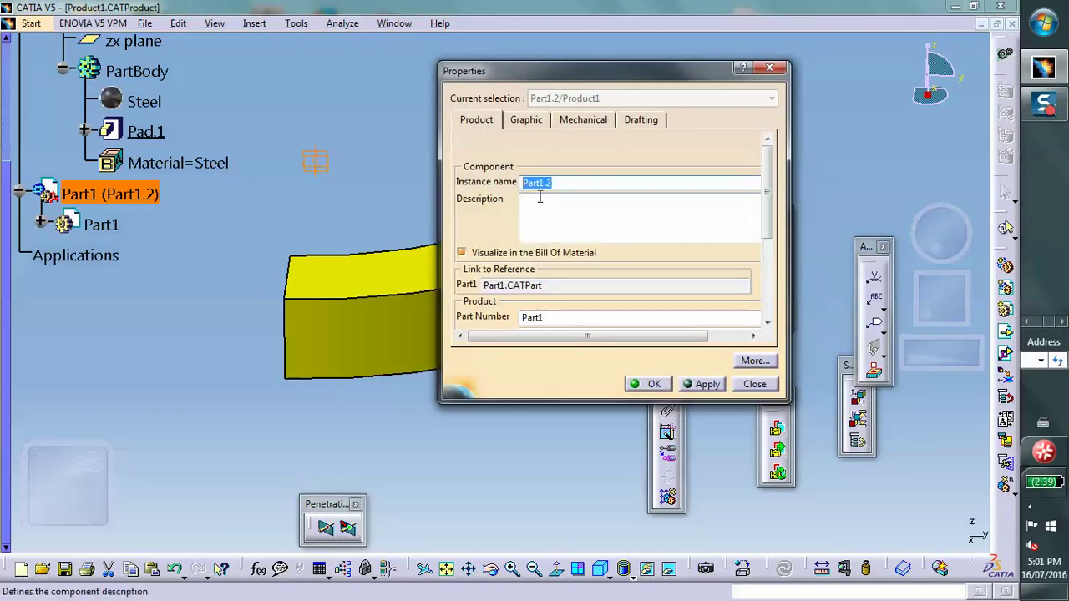
type("bronze")
left_click_drag(551, 320, 504, 329)
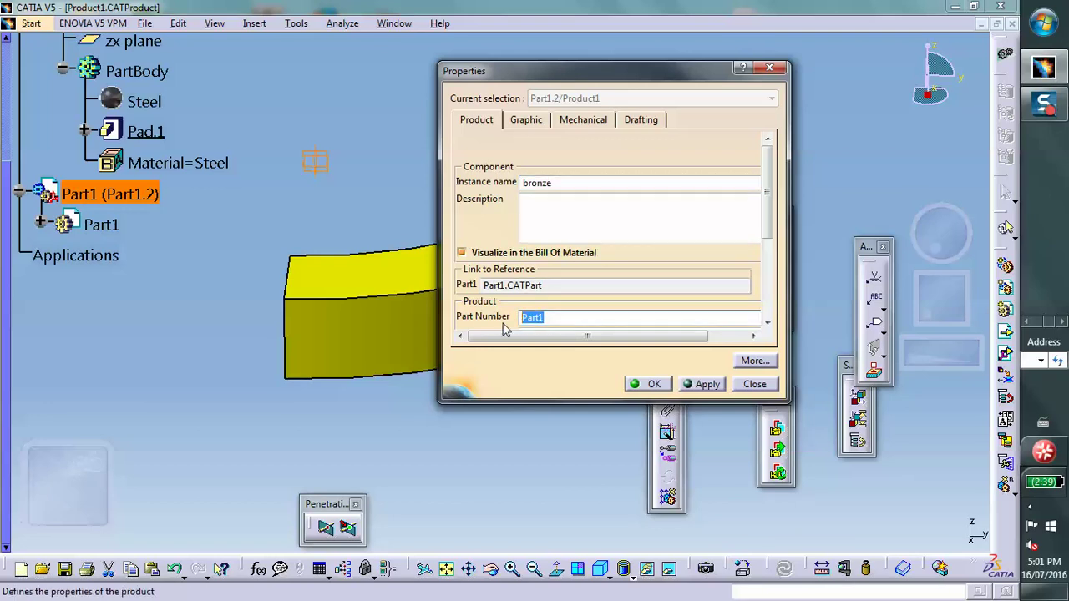
type("bro")
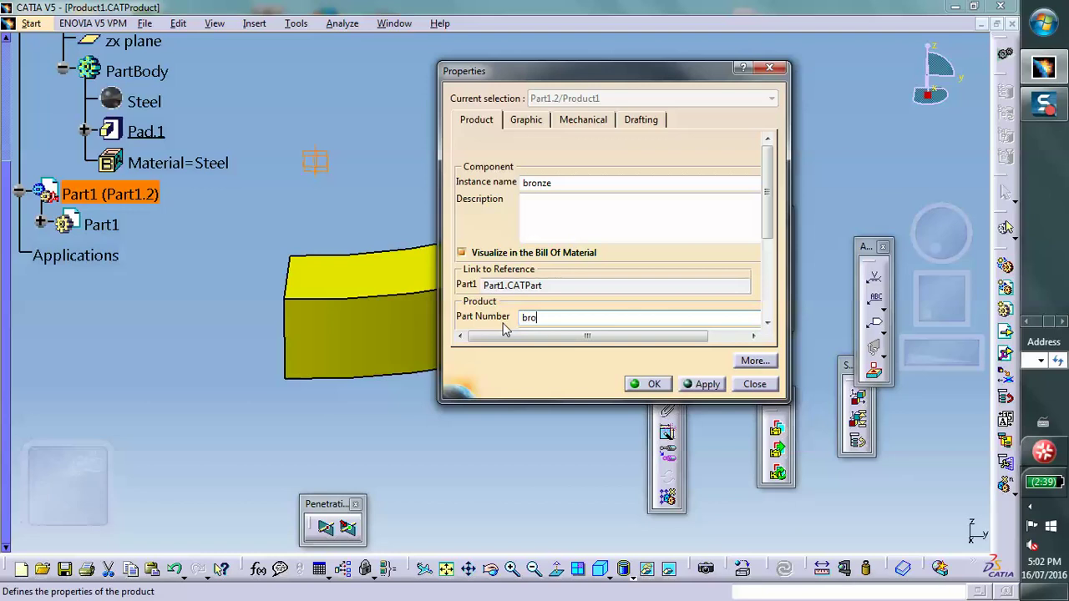
type("nze")
left_click(647, 384)
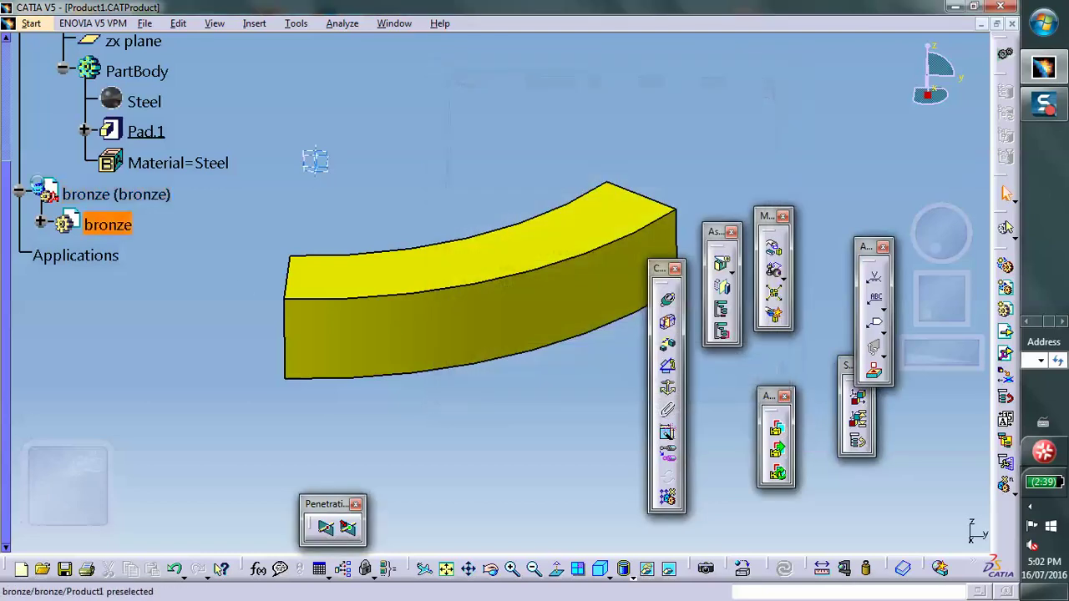
Activate the bronze part for editing and start a sketch on its xy plane
double_click(108, 224)
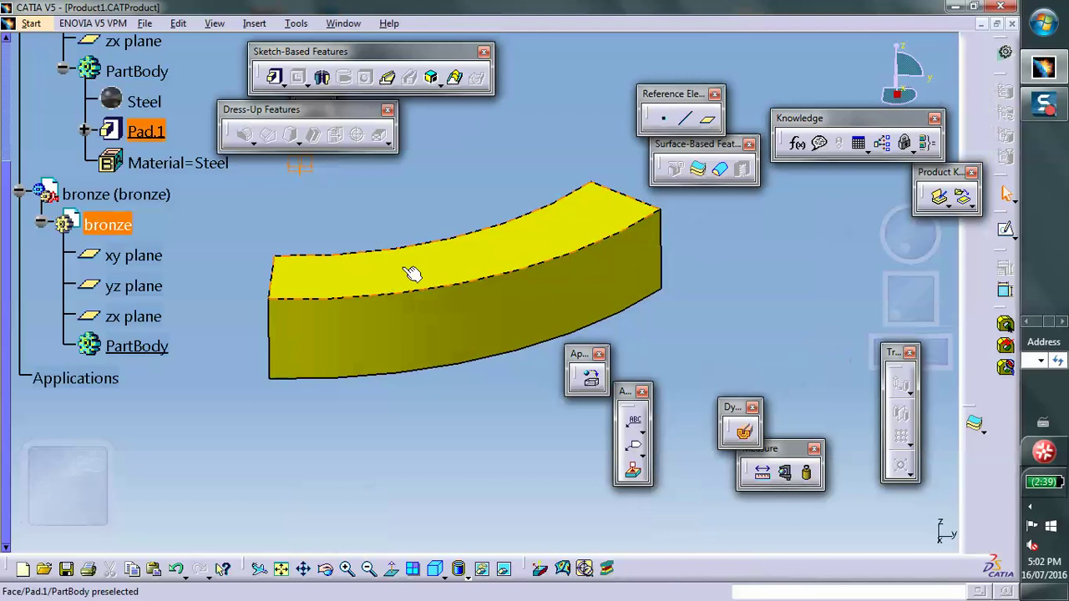
left_click(190, 254)
left_click(1005, 229)
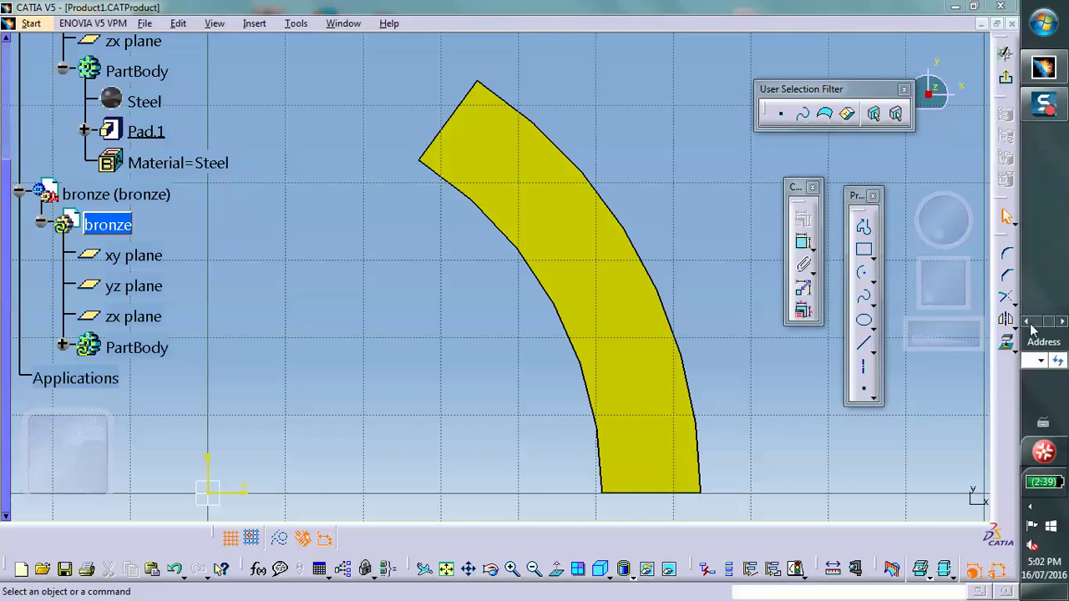
Switch to Adobe Acrobat to check the bronze and steel ring dimensions in chapter 16_R14.pdf, and return to the CATIA sketch
left_click(1029, 323)
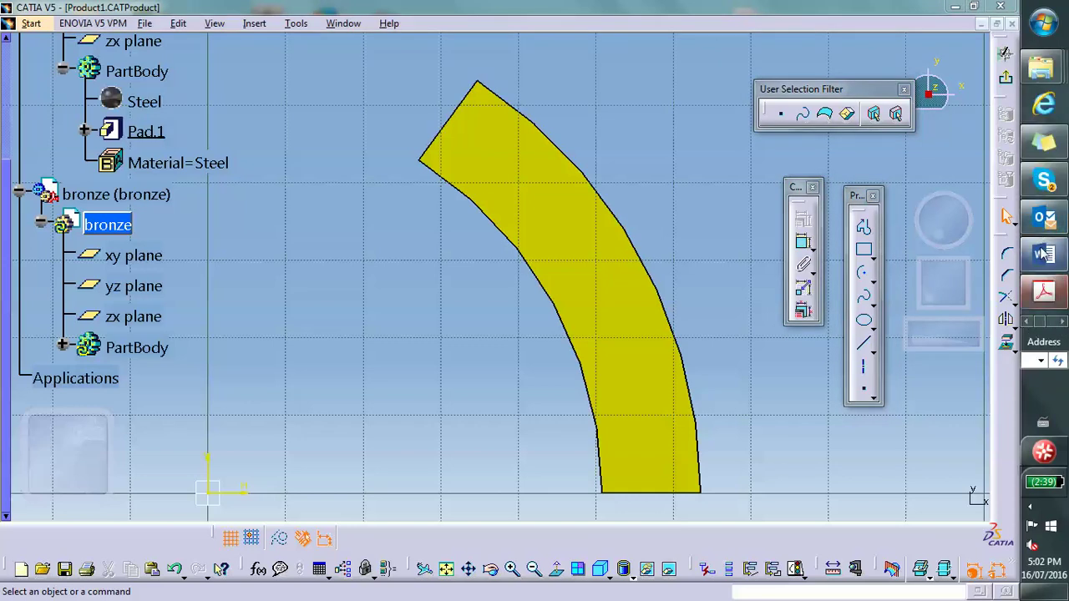
left_click(1045, 292)
scroll(505, 320, "down", 1)
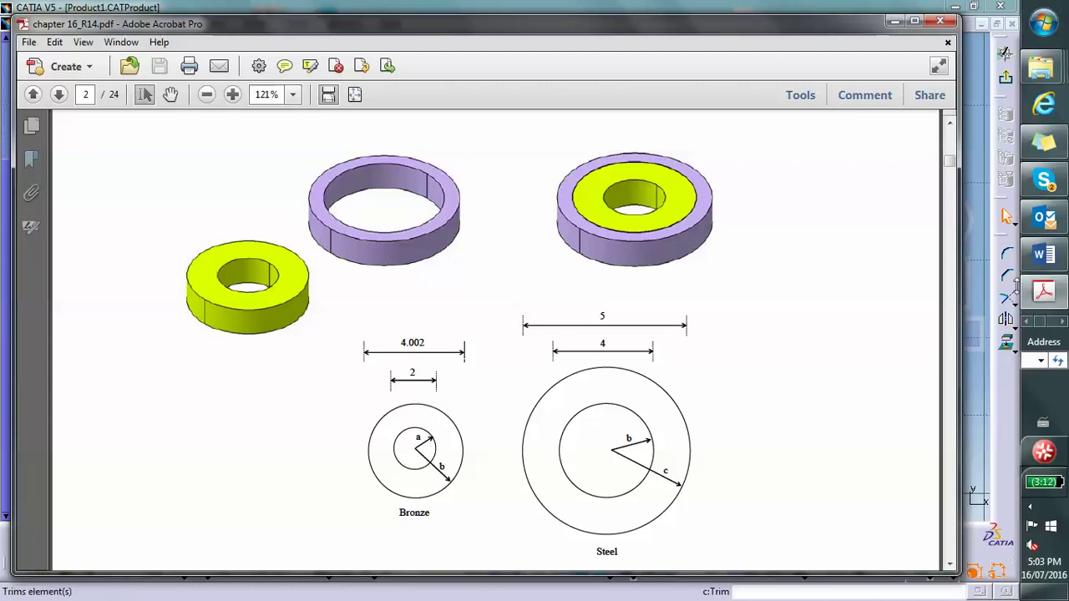
left_click(891, 22)
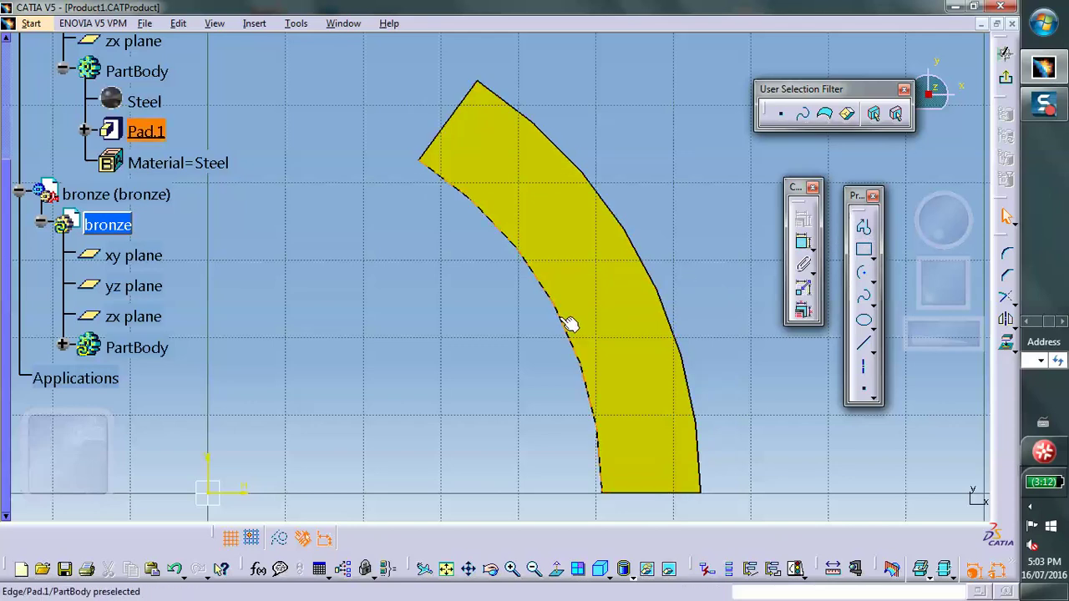
Project the inner arc edge of the steel sector onto the bronze sketch with Project 3D Elements
left_click(1008, 344)
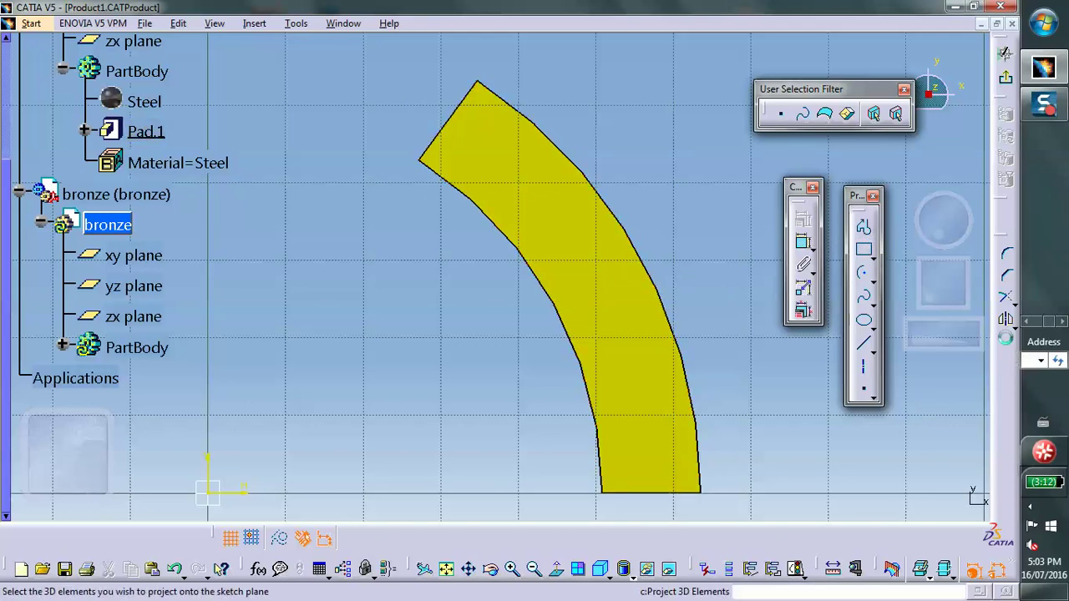
left_click(557, 310)
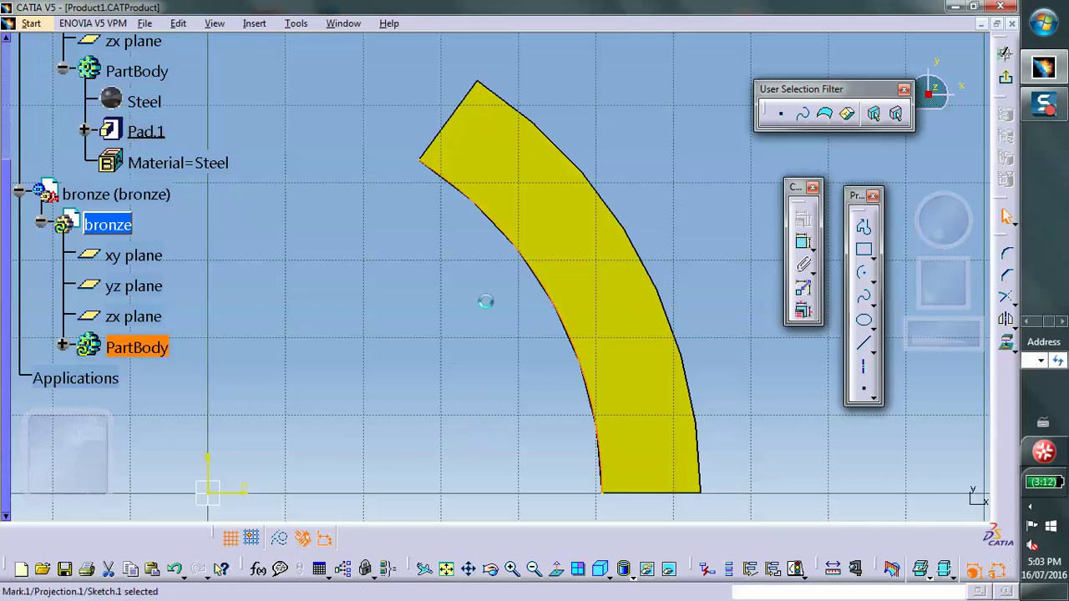
left_click(675, 185)
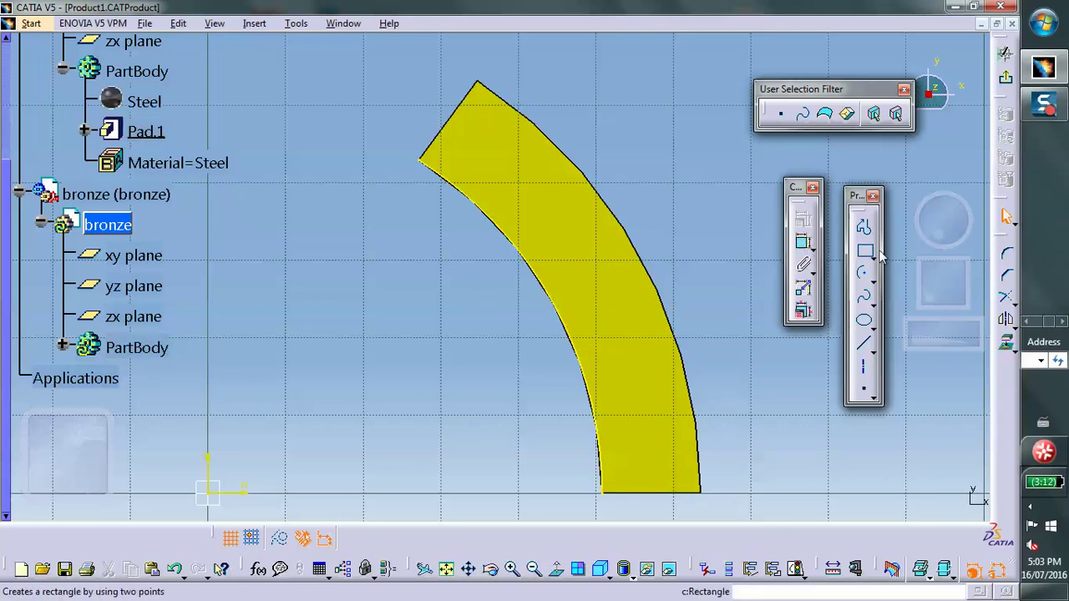
Draw an arc of about 1.4 in radius centred on the origin, from about 60 degrees down to the horizontal axis, inside the steel sector
left_click(863, 272)
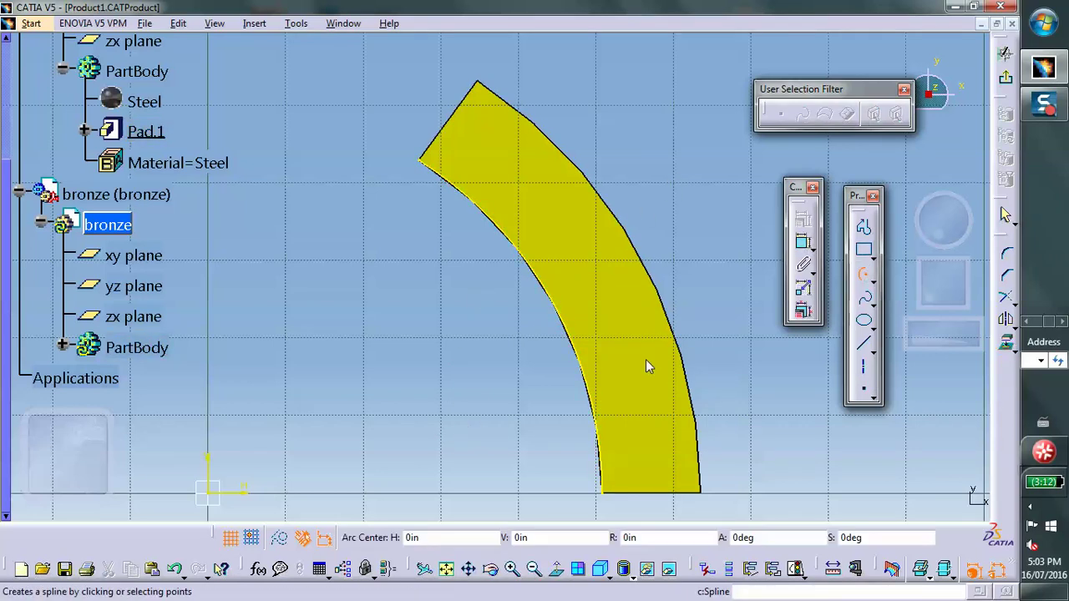
left_click(215, 499)
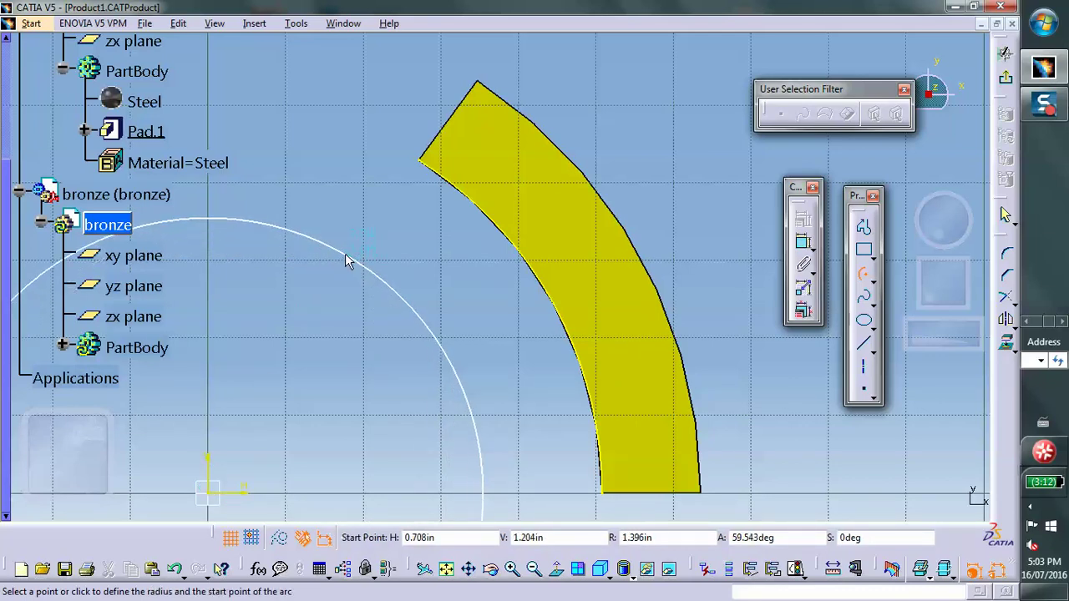
left_click(339, 248)
left_click(489, 490)
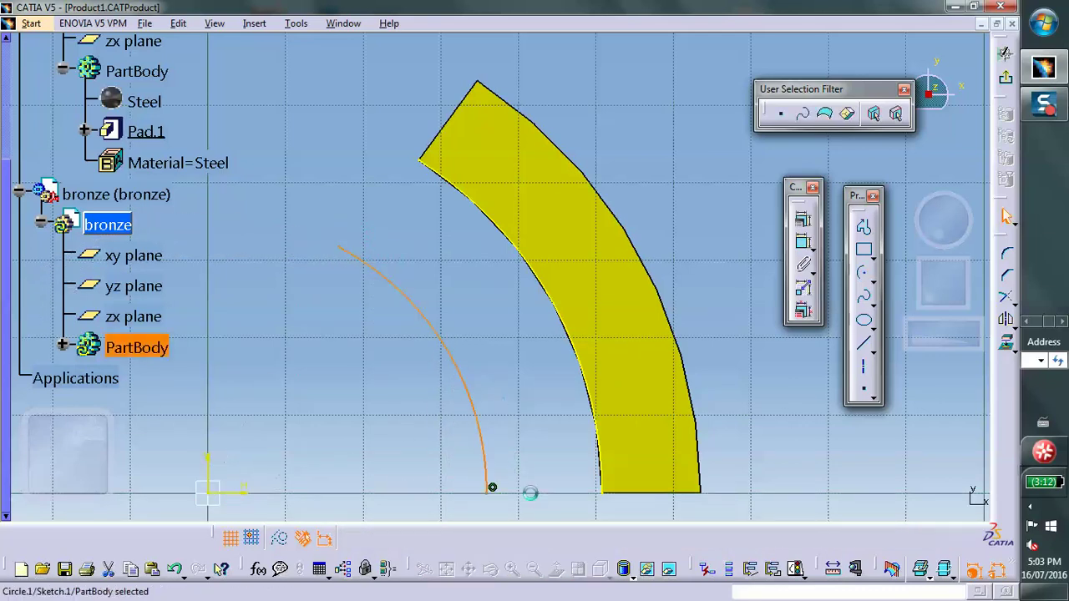
Hide the steel pad and draw a horizontal line about 0.585 in long joining the inner arc's lower end to the projected arc's lower end
left_click(292, 109)
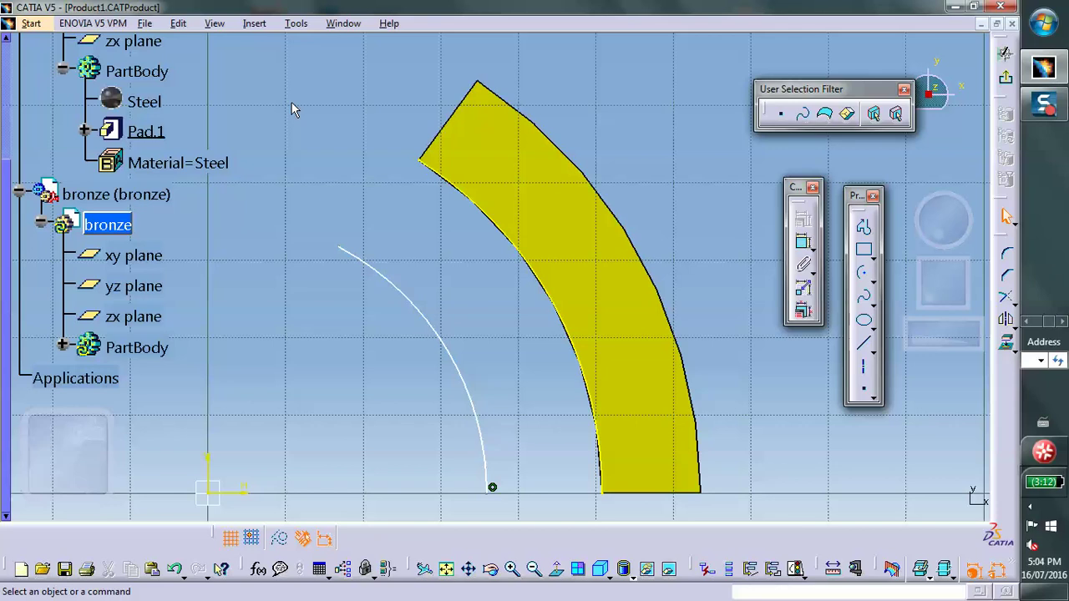
left_click(865, 230)
left_click(490, 489)
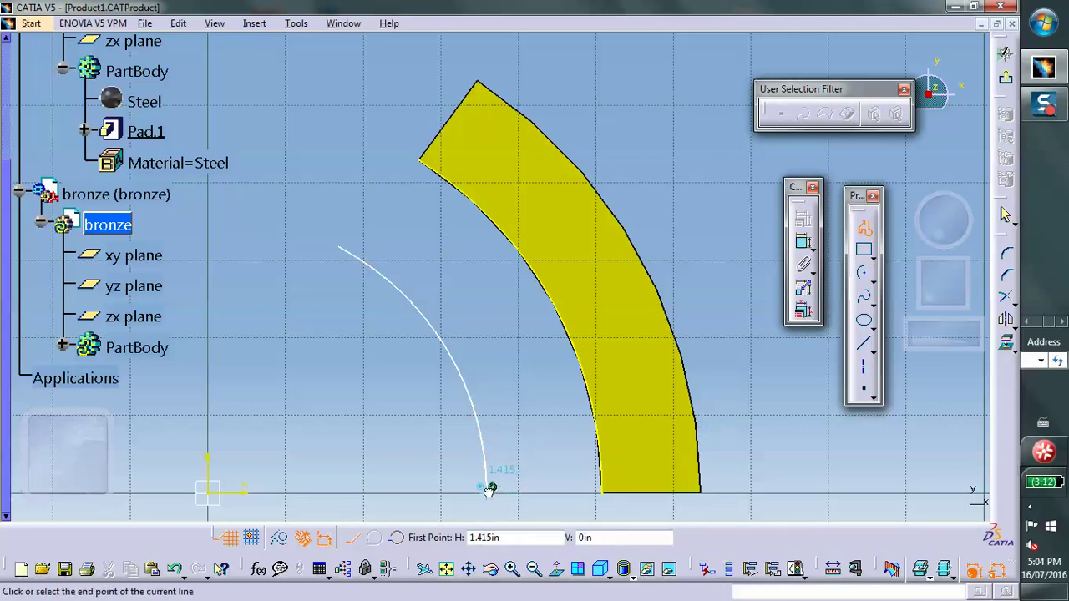
right_click(618, 440)
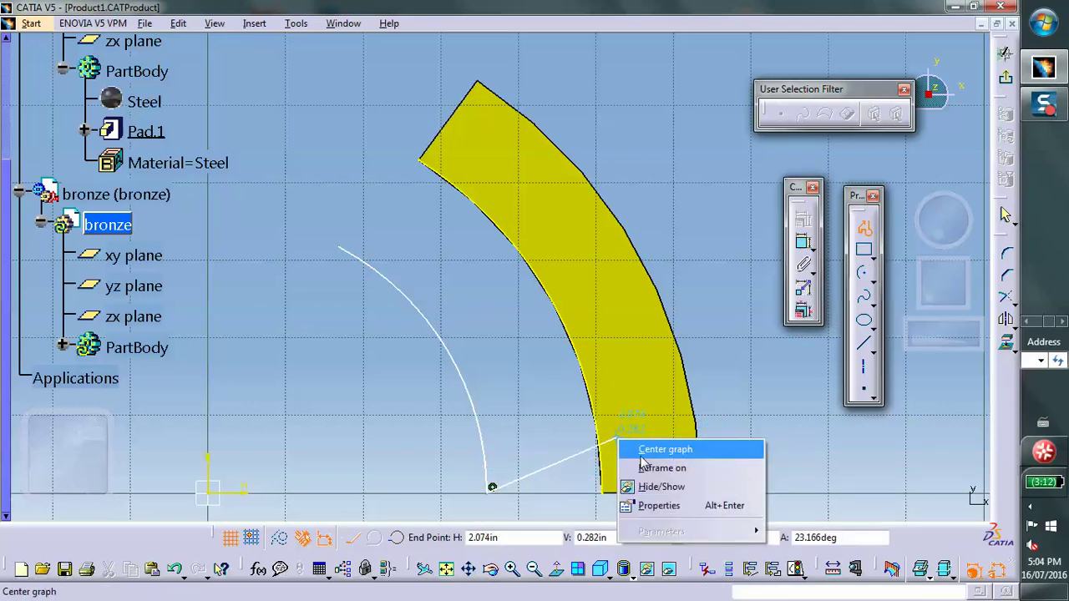
left_click(651, 486)
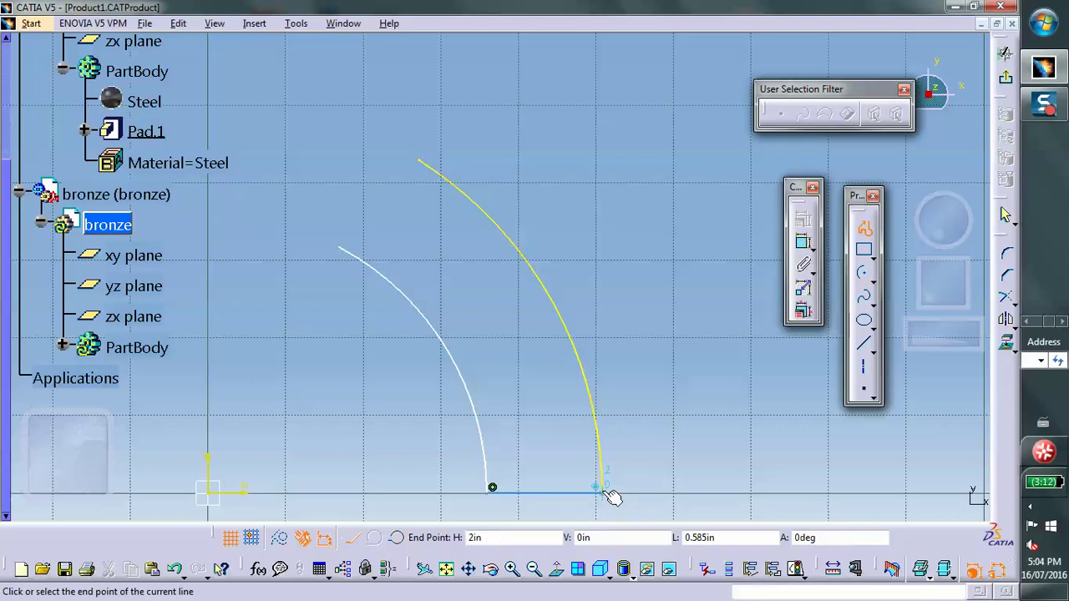
double_click(600, 491)
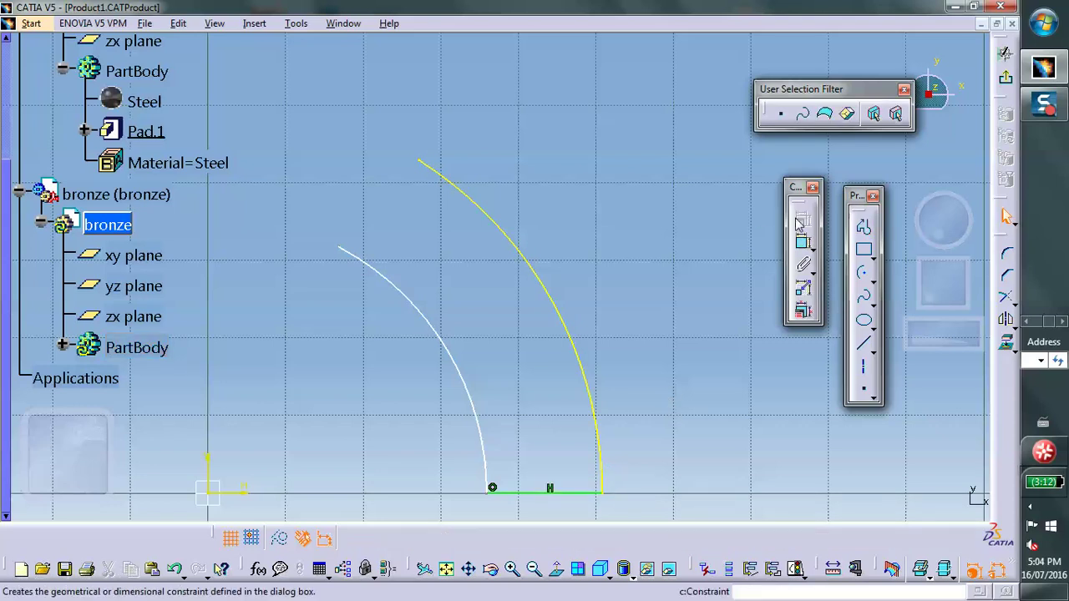
Draw a line from the sketch origin to the upper end of the projected arc
left_click(863, 226)
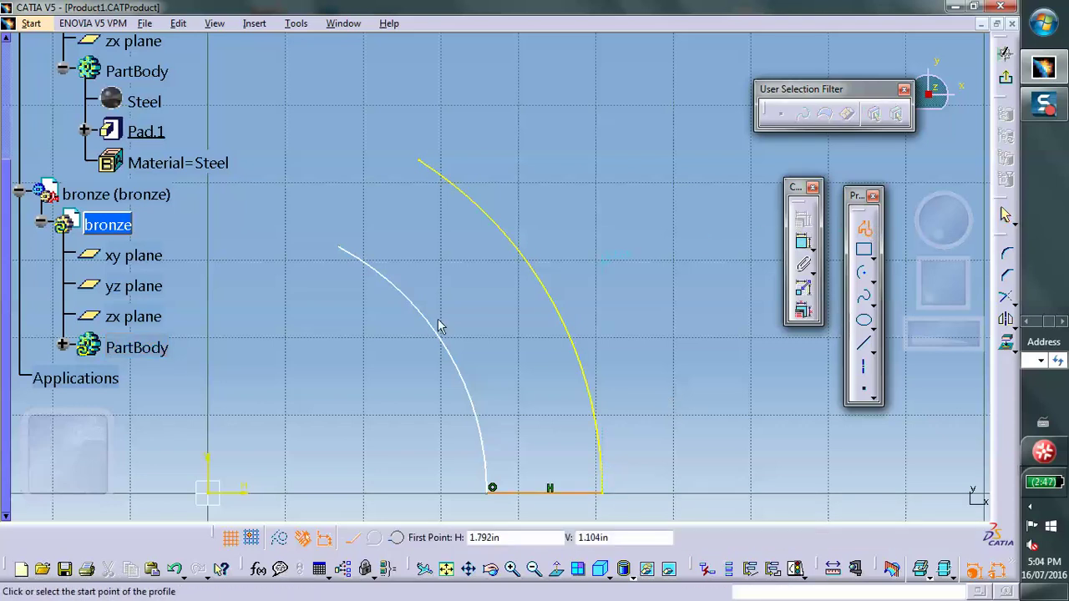
left_click(211, 493)
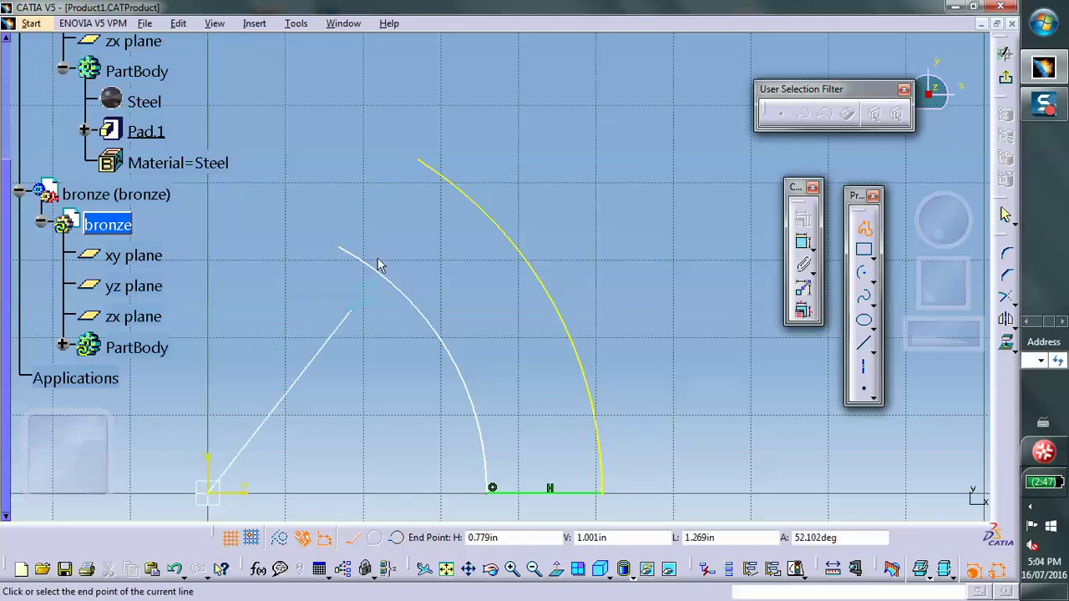
double_click(421, 159)
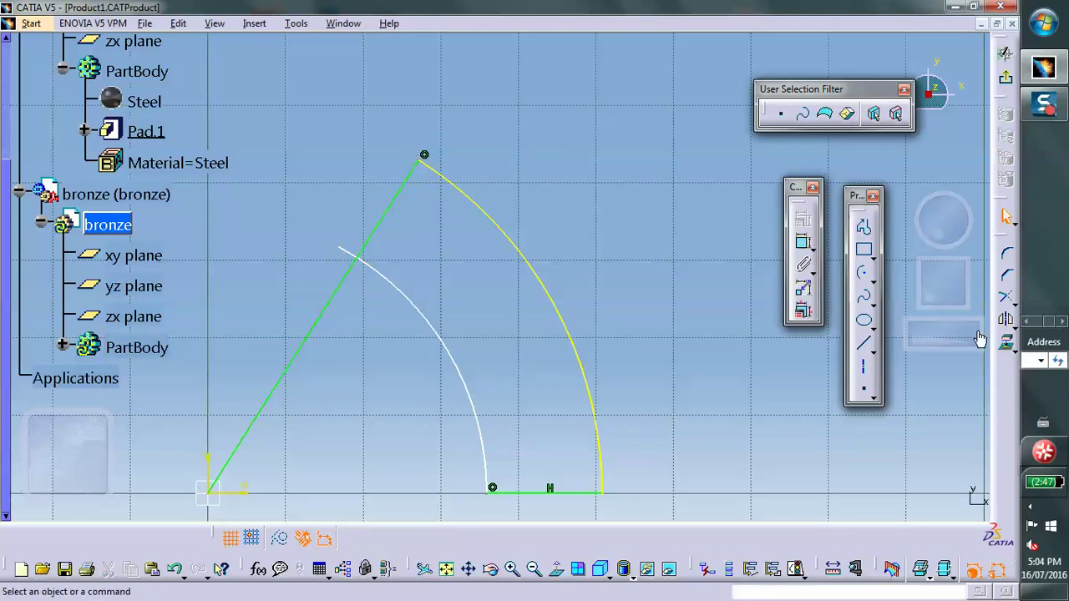
Trim away the slanted line inside the inner arc and the arc's overhang beyond that line with Quick Trim
left_click(1012, 302)
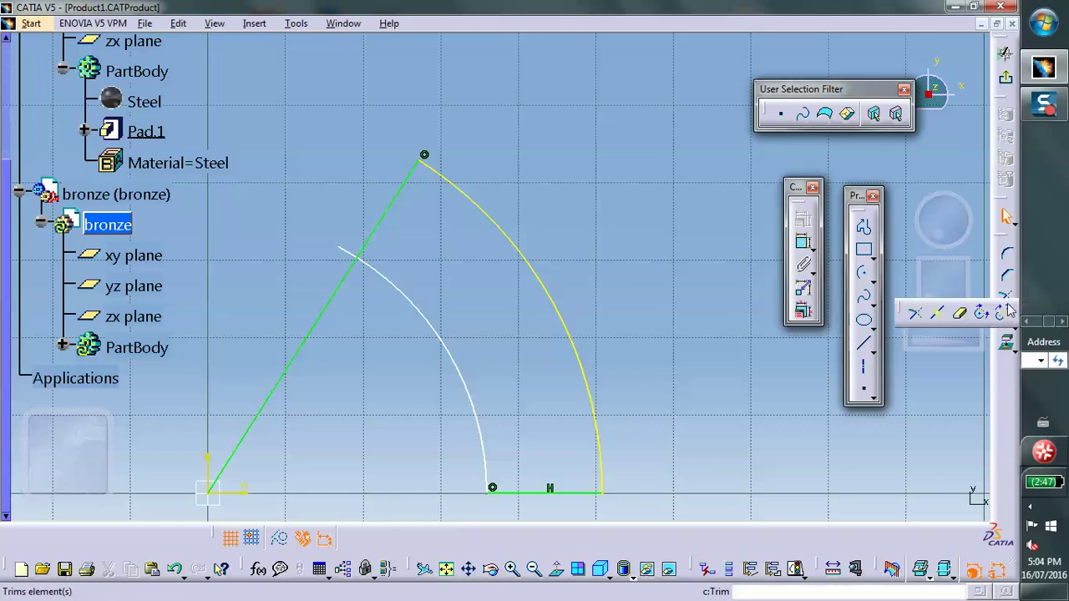
left_click(960, 314)
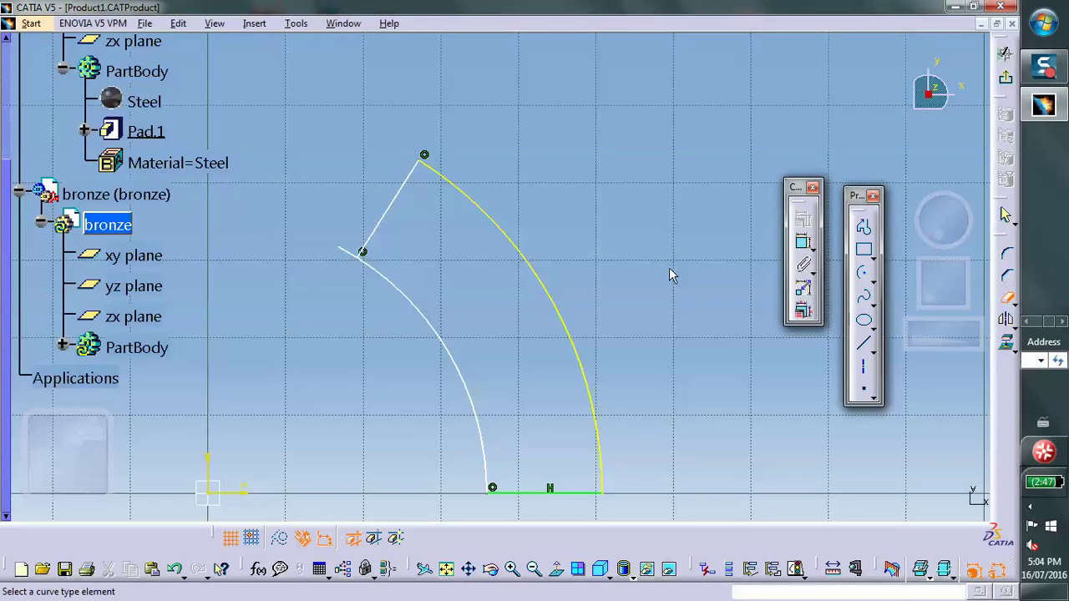
left_click(360, 254)
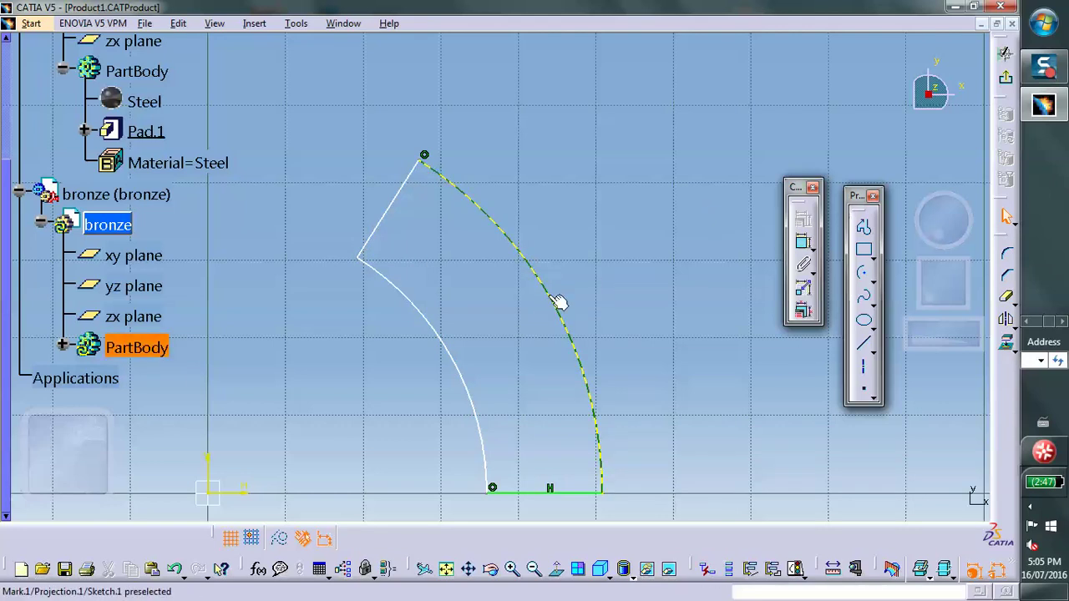
Add a radius constraint to the bronze sector's inner arc and set it to 1 in
left_click(804, 245)
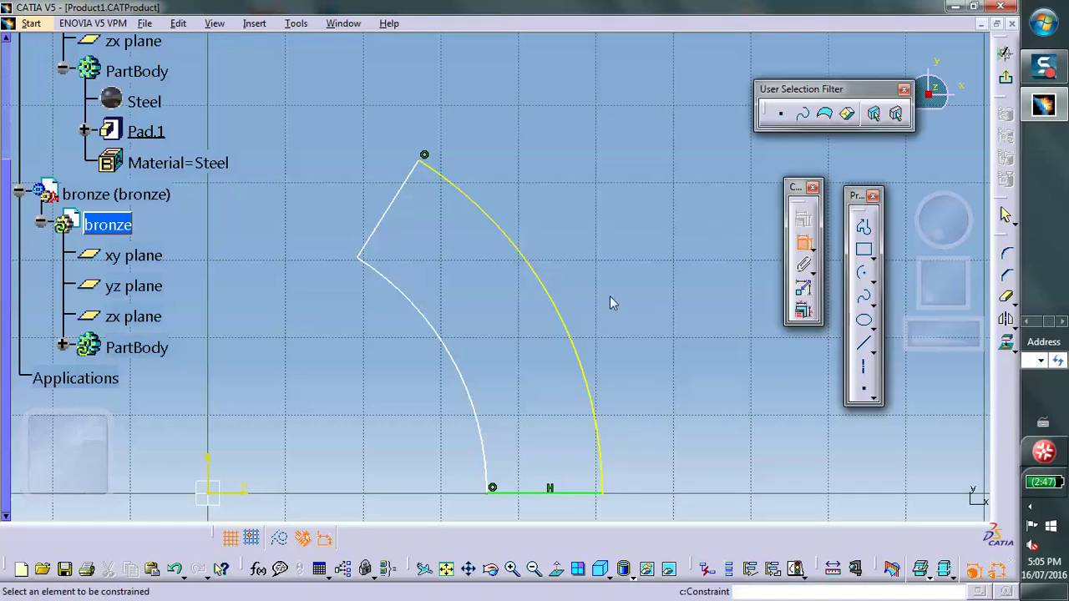
left_click(451, 361)
left_click(513, 318)
double_click(509, 317)
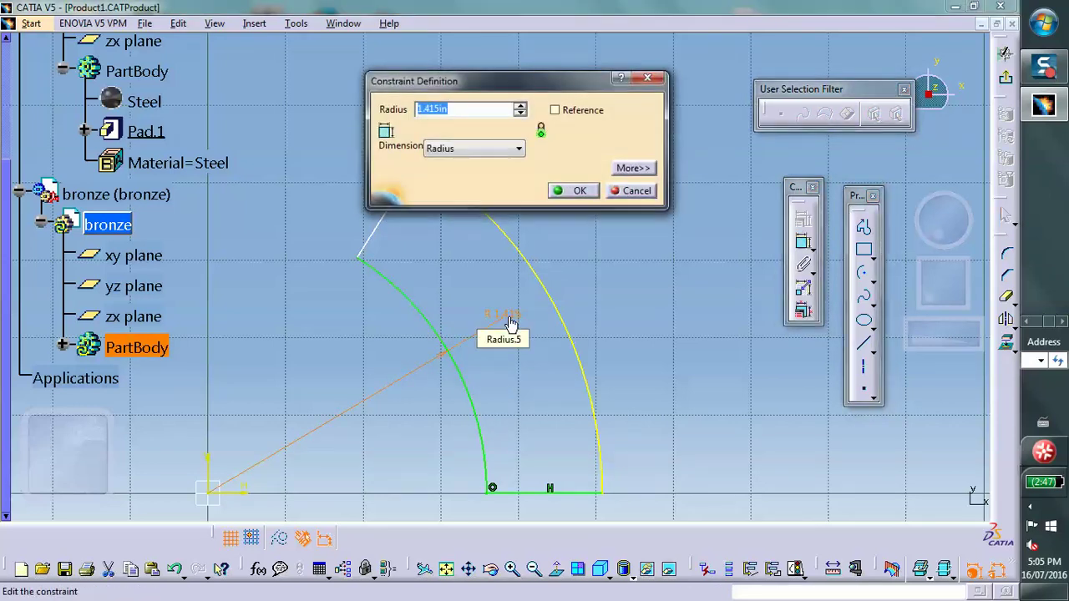
type("1")
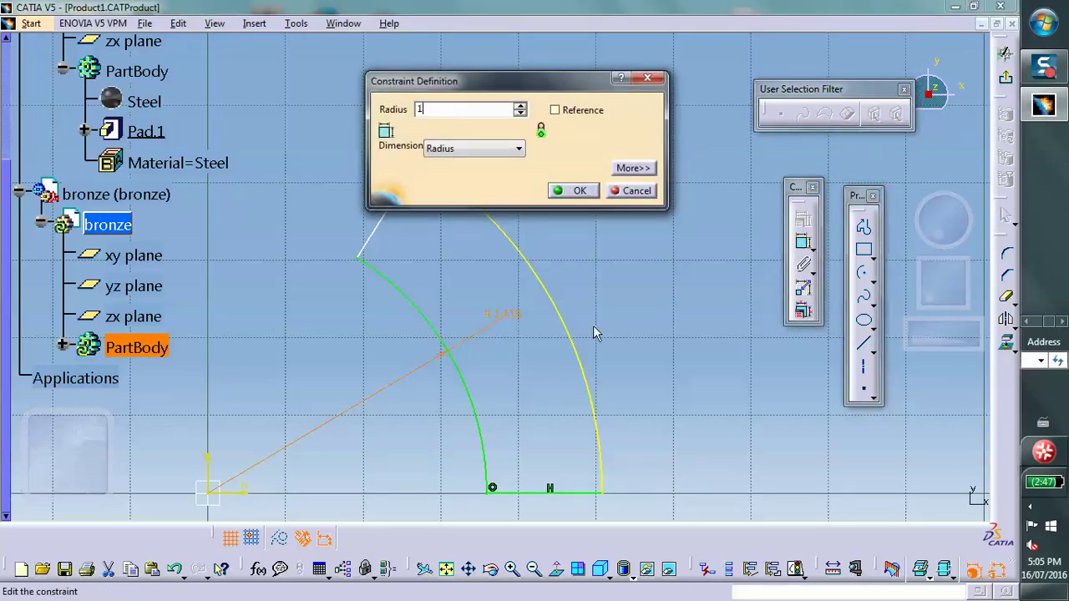
left_click(576, 191)
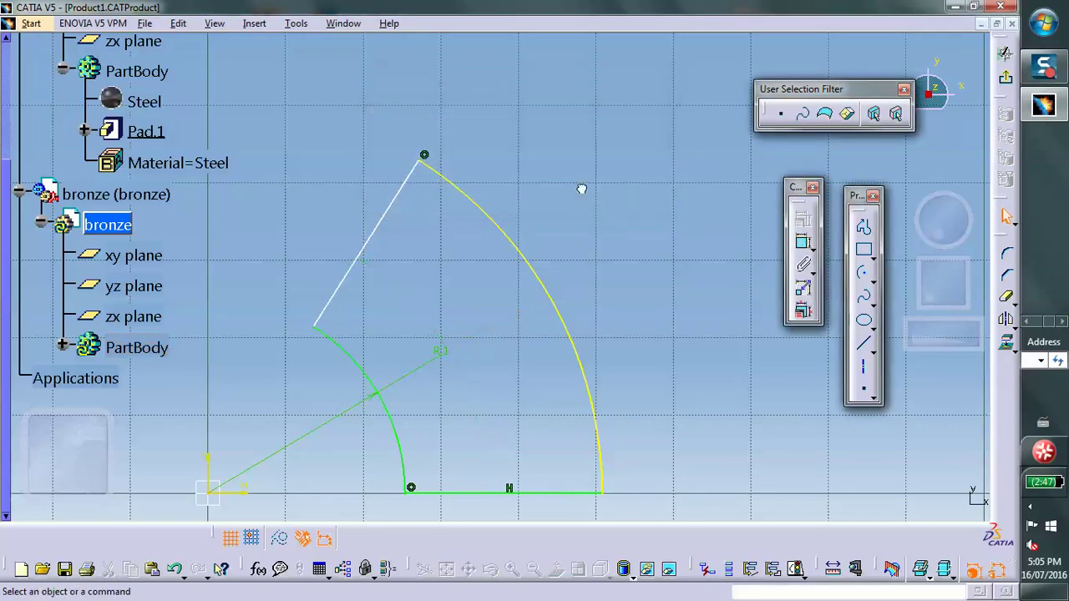
Exit the bronze sketch and bring the hidden steel pad back into the visible space
left_click(1007, 80)
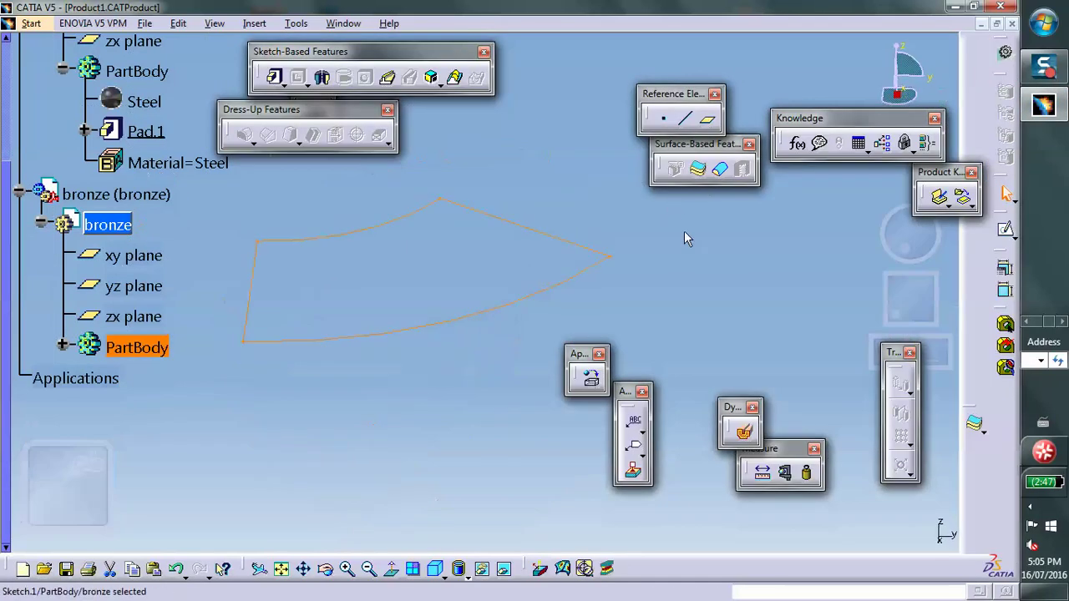
left_click(504, 569)
right_click(564, 328)
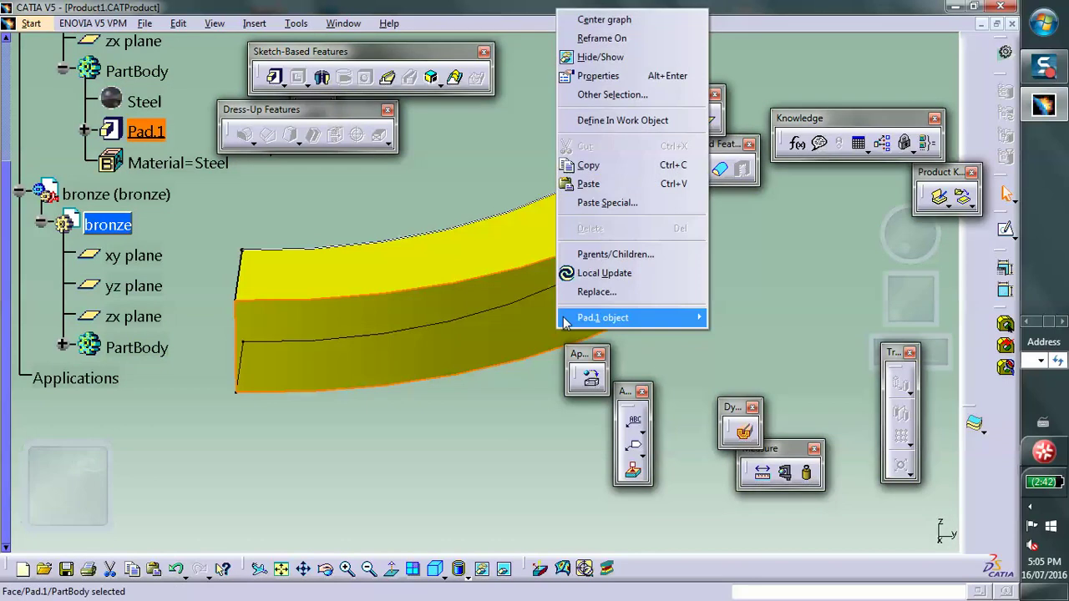
left_click(612, 66)
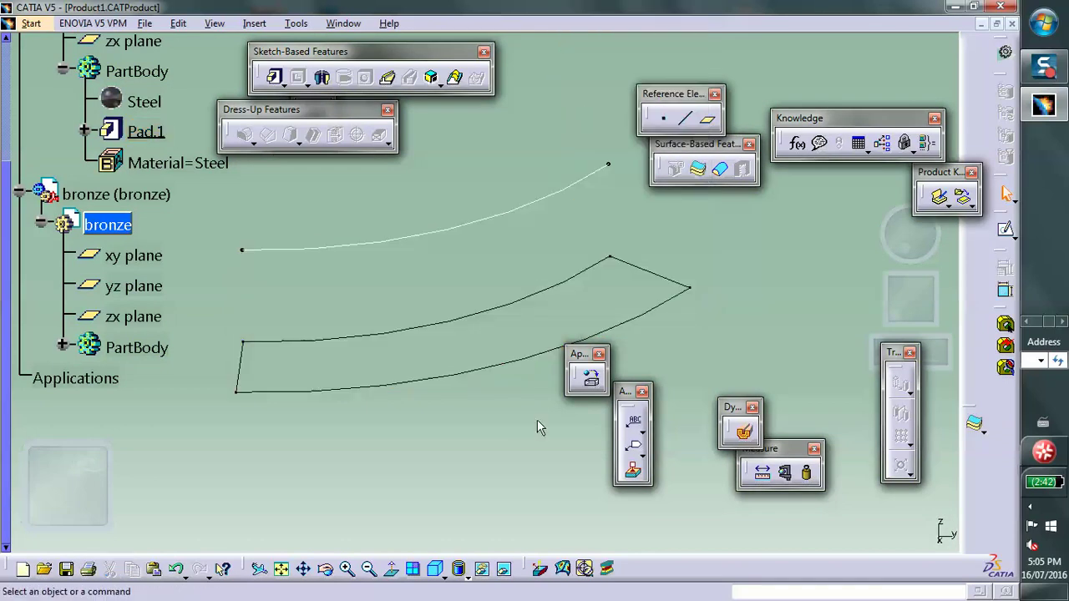
left_click(504, 568)
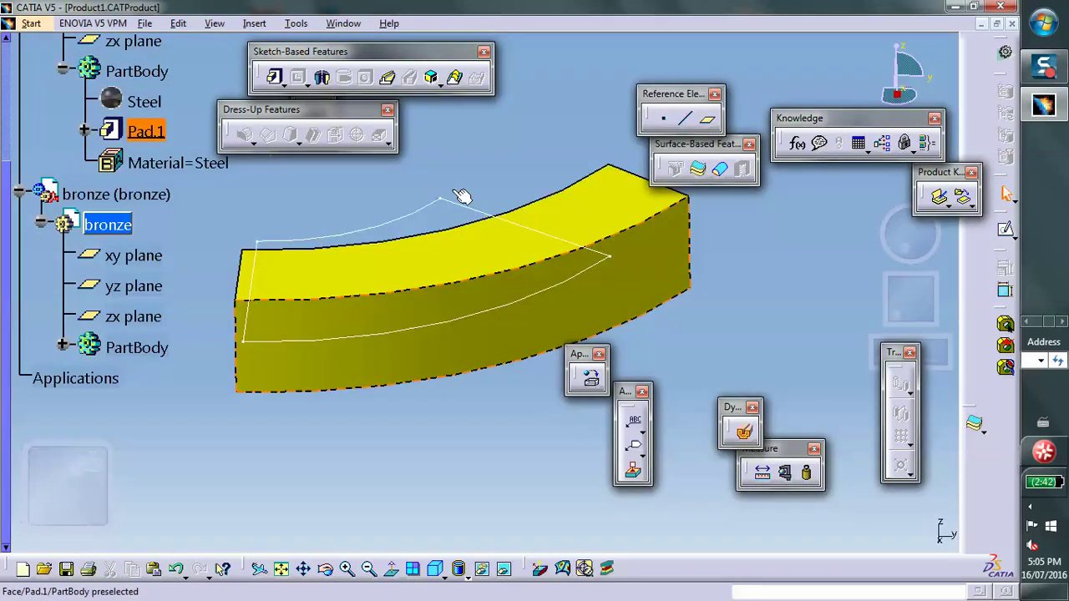
Pad the bronze sector sketch to a length of 0.5 in
left_click(274, 76)
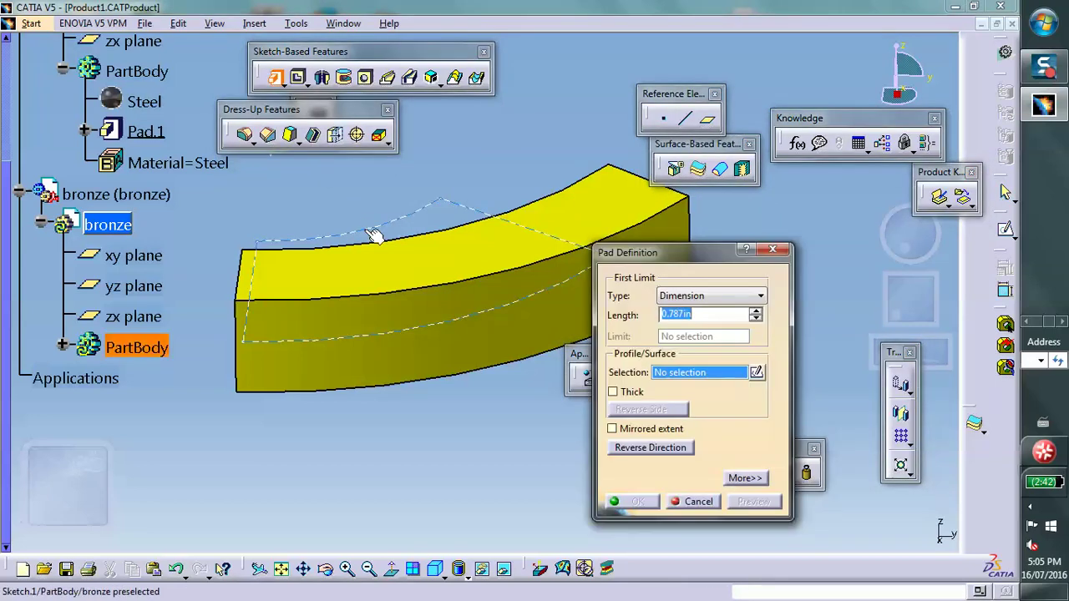
left_click(367, 232)
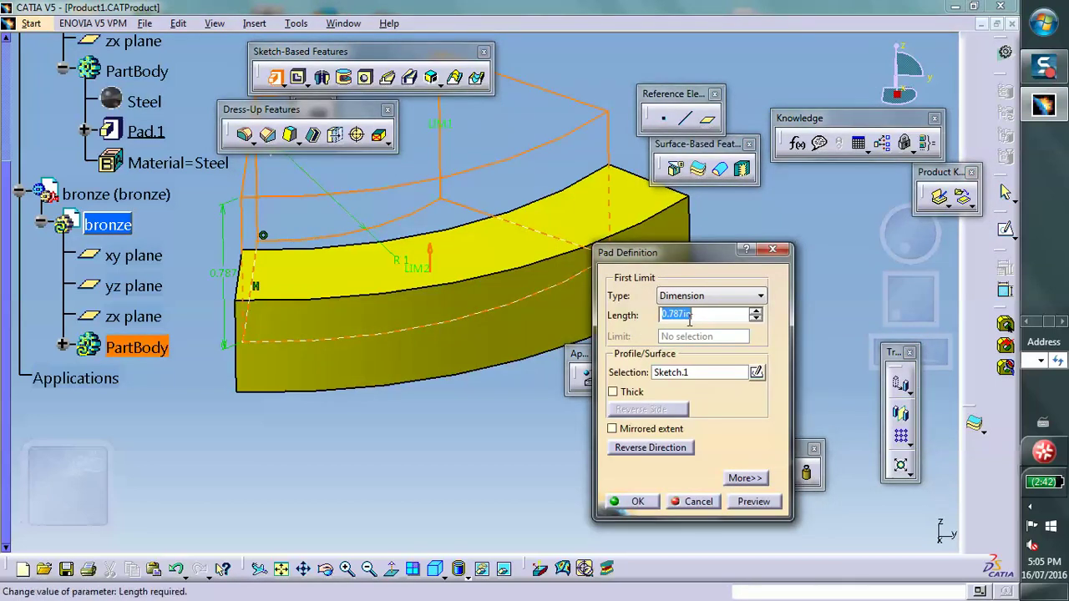
key("BackSpace")
type(".5")
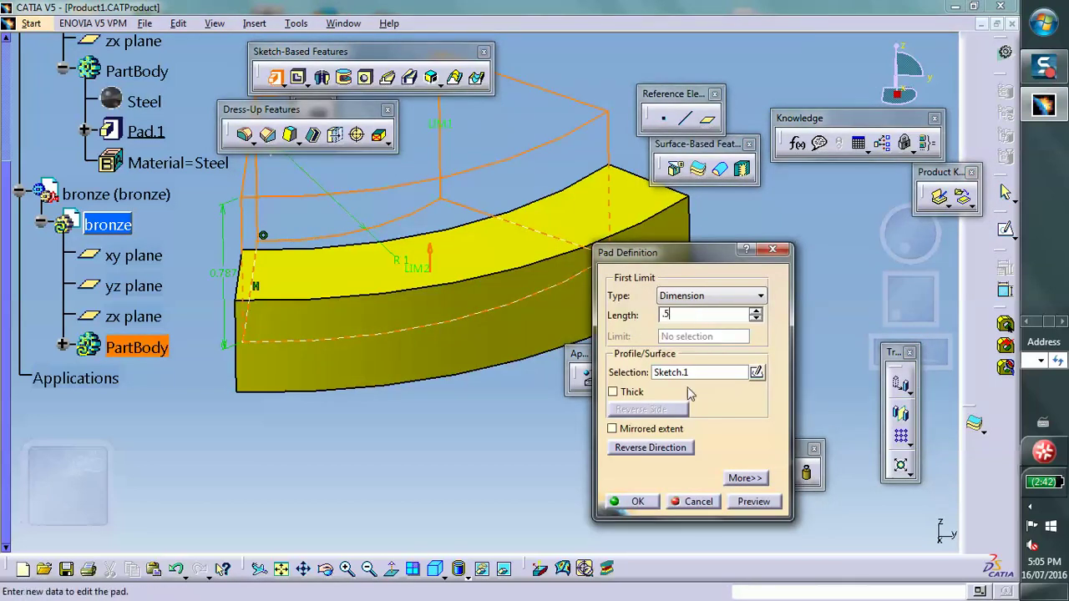
left_click(639, 501)
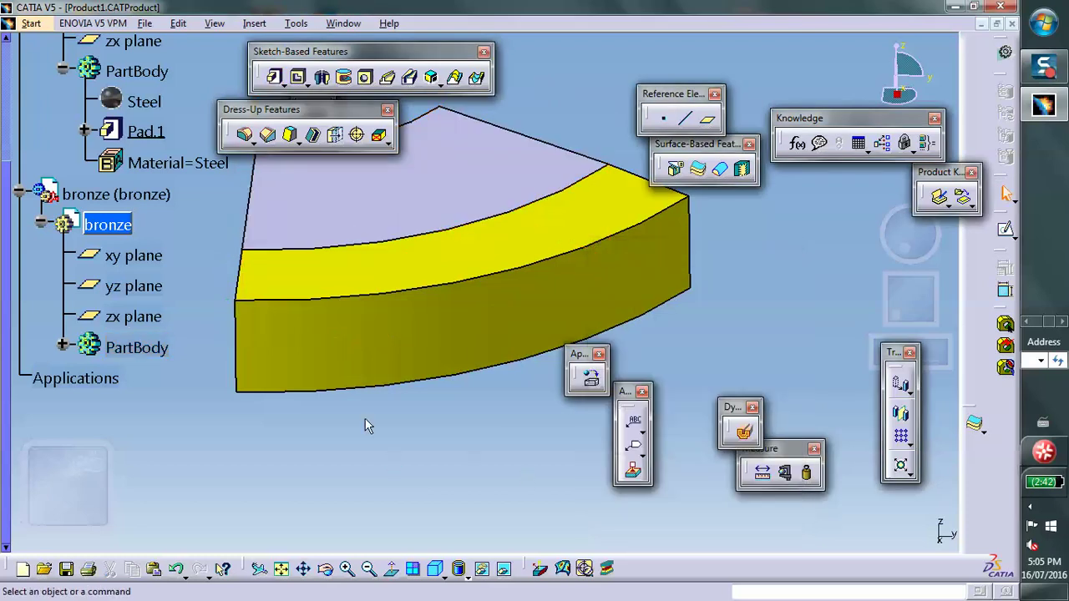
Apply the Bronze metal from the default material catalog to the bronze component
middle_click_drag(369, 424, 587, 415)
scroll(491, 239, "up", 1)
middle_click_drag(490, 239, 529, 251)
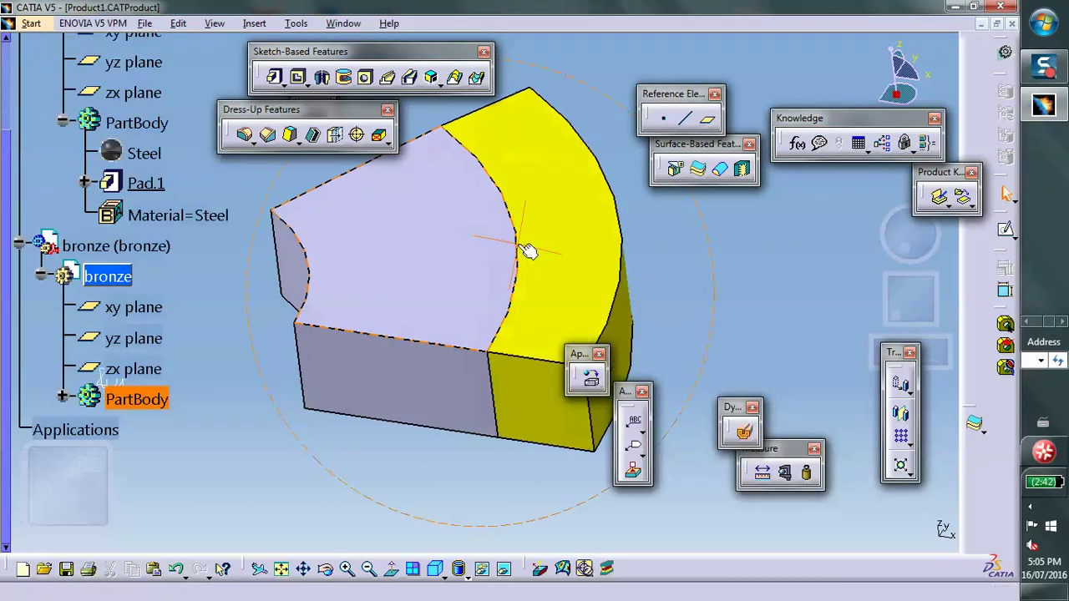
scroll(289, 267, "up", 1)
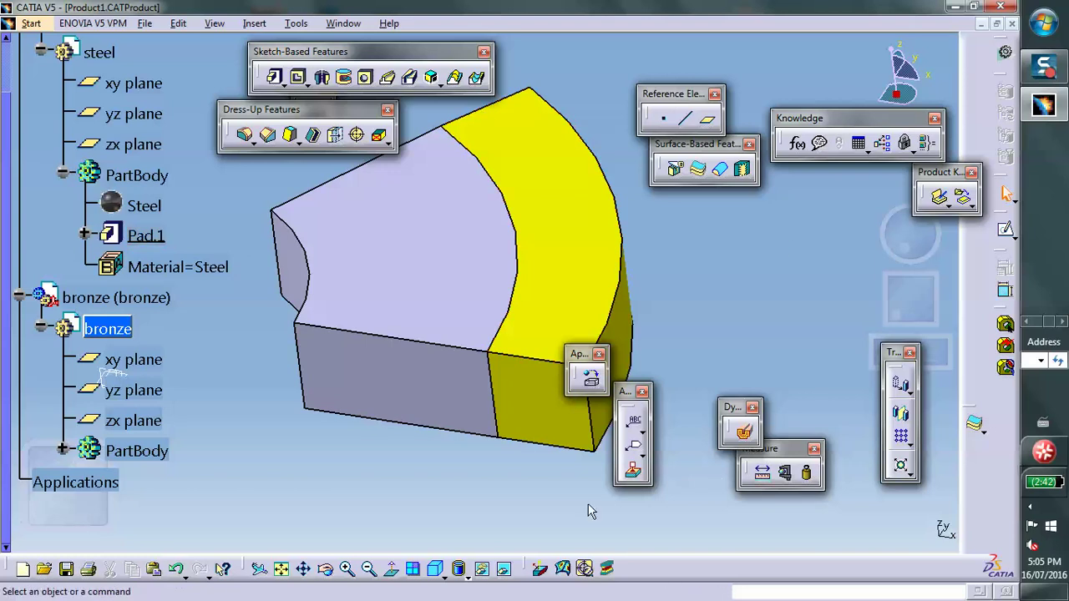
left_click(590, 377)
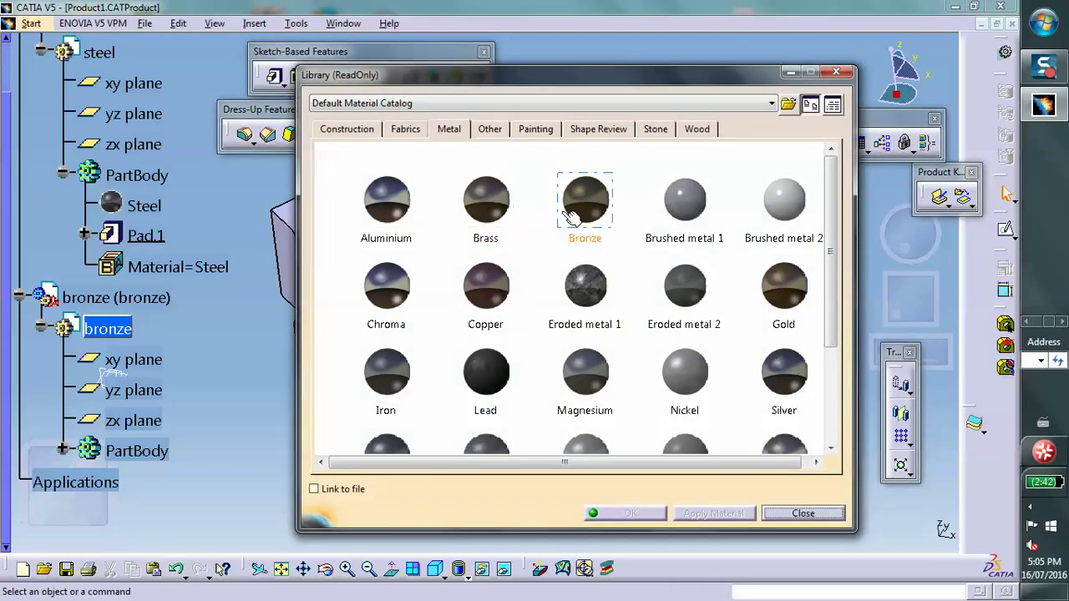
left_click(570, 215)
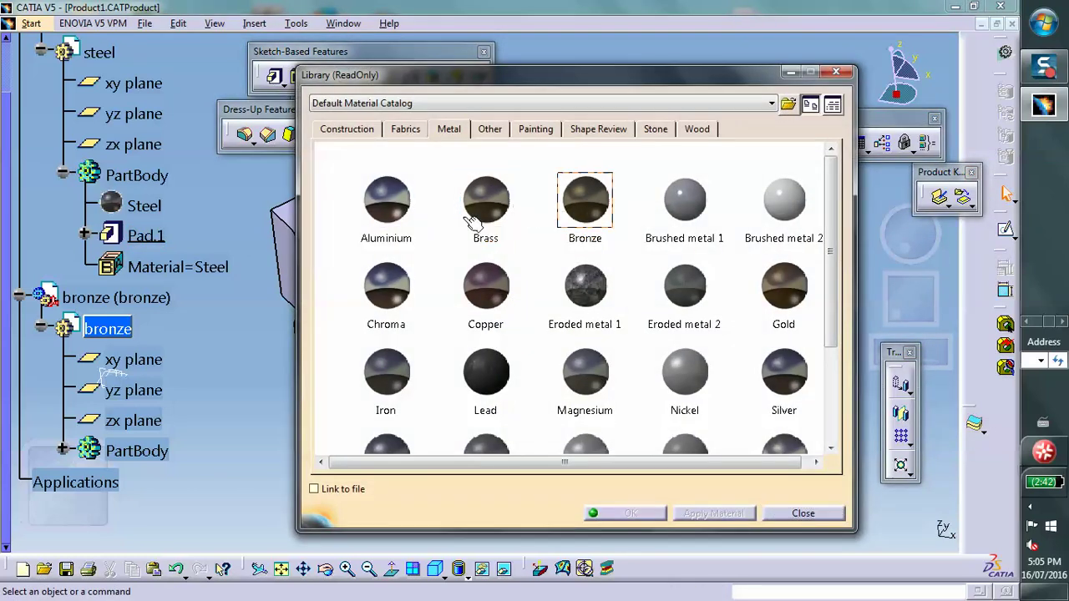
left_click(111, 297)
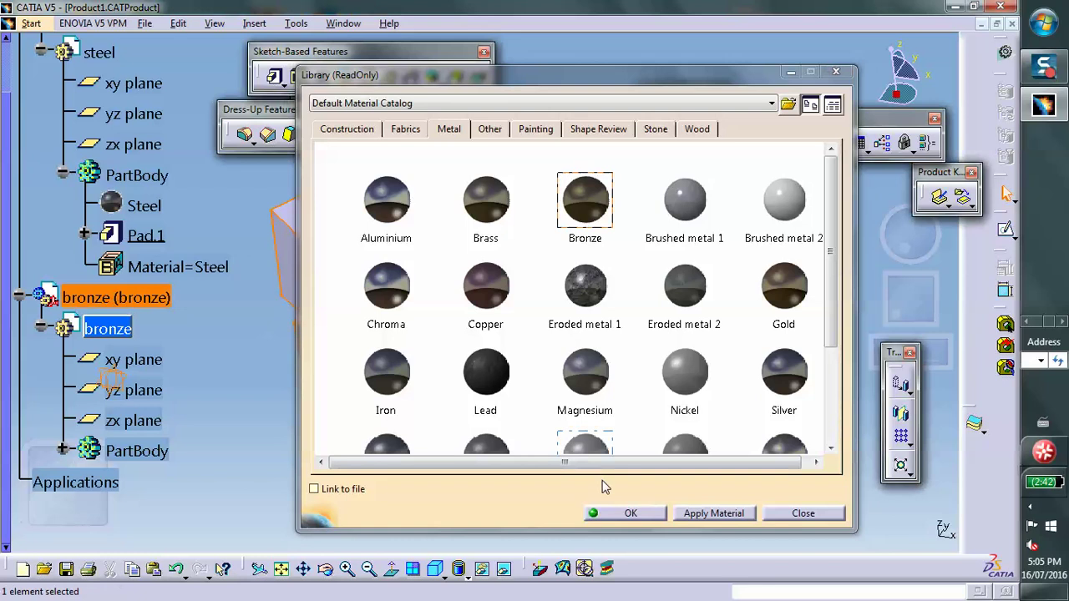
left_click(628, 513)
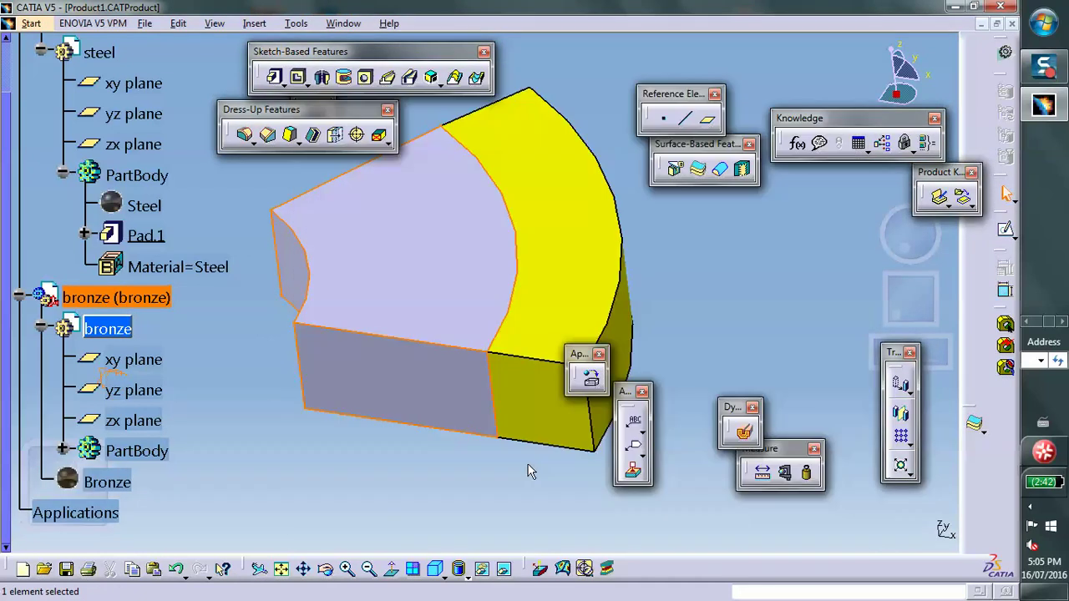
scroll(304, 453, "up", 1)
left_click(289, 441)
middle_click_drag(289, 442, 302, 464)
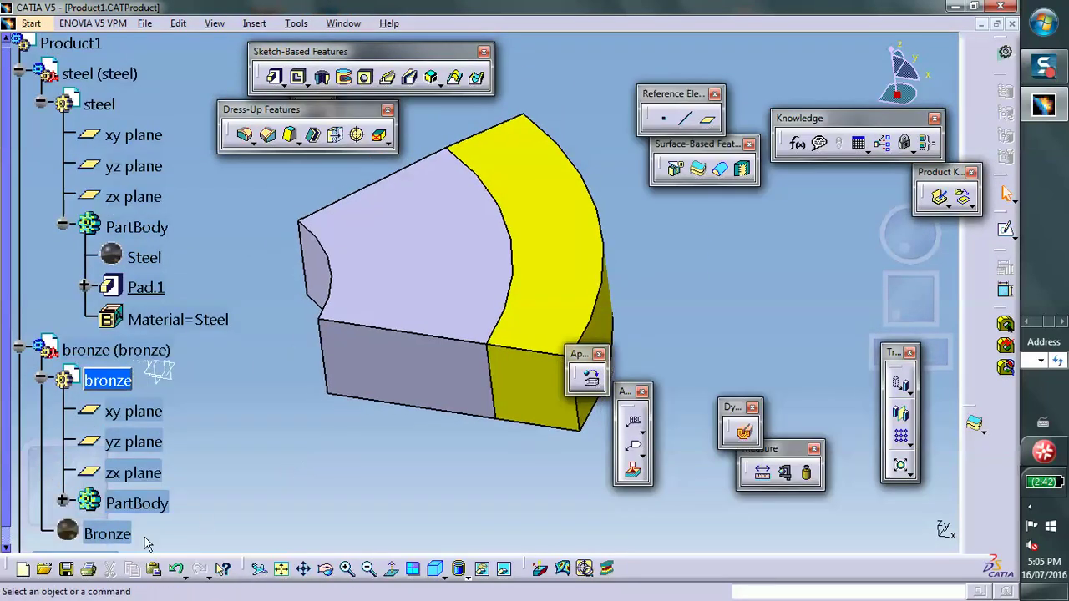
Activate the root Product1 and save it together with its dependent documents
left_click(66, 569)
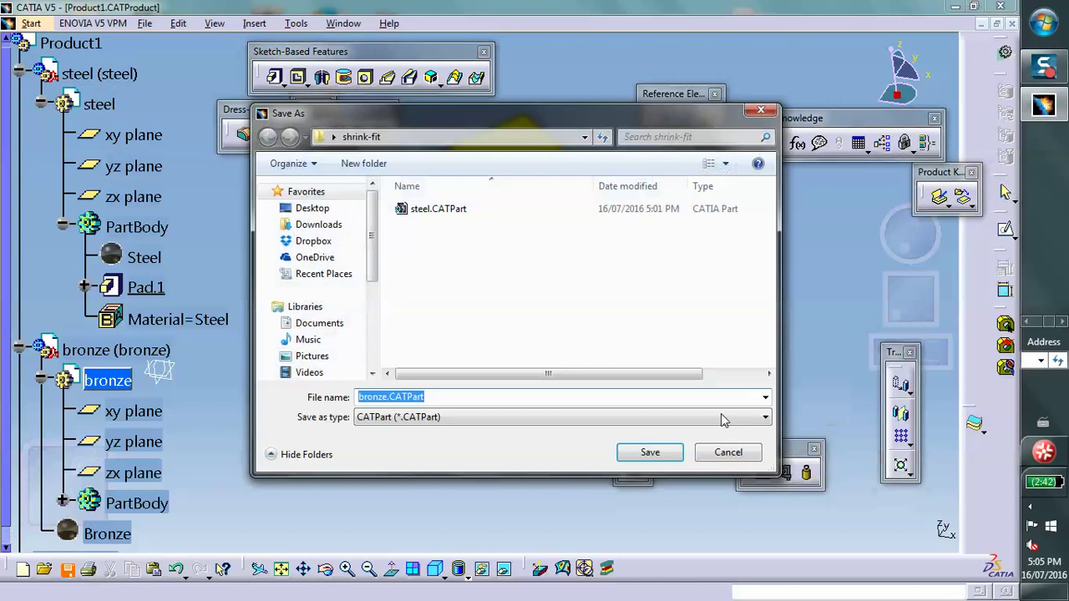
left_click(719, 452)
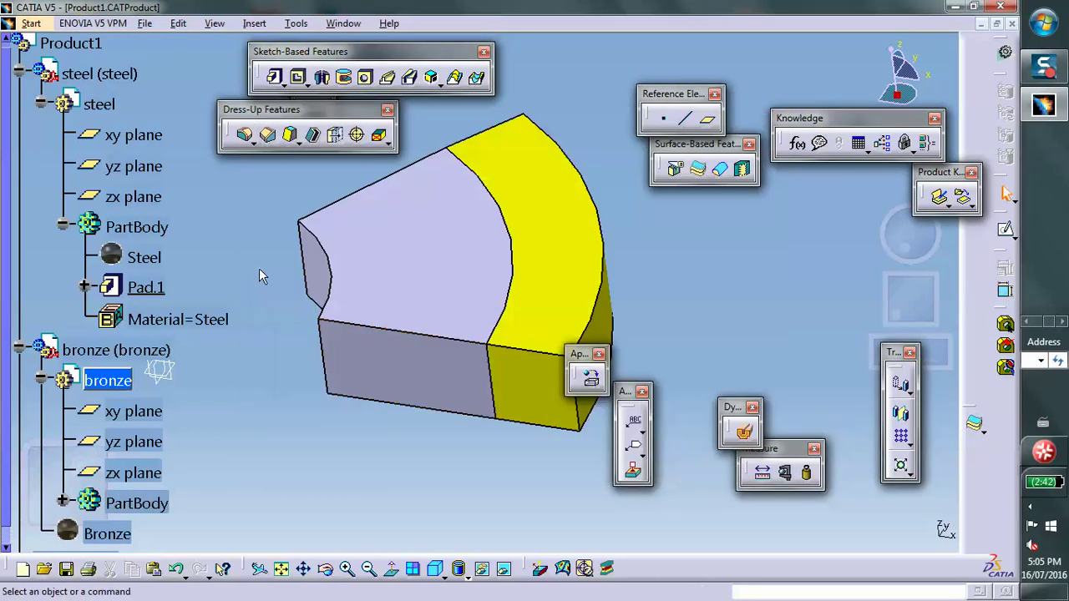
scroll(259, 268, "up", 5)
scroll(94, 257, "down", 5)
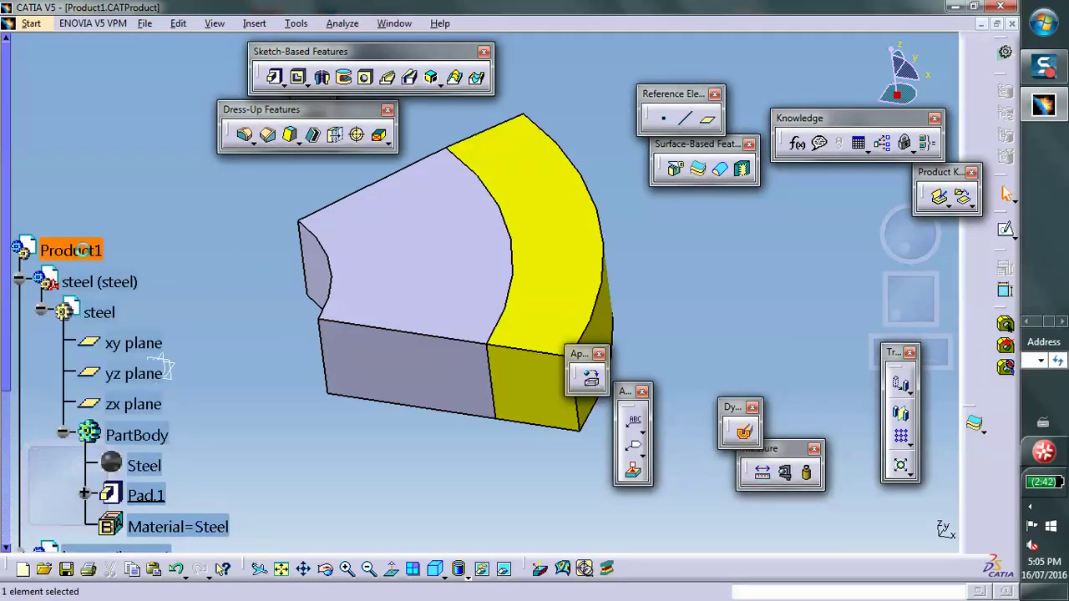
double_click(84, 251)
scroll(164, 463, "down", 6)
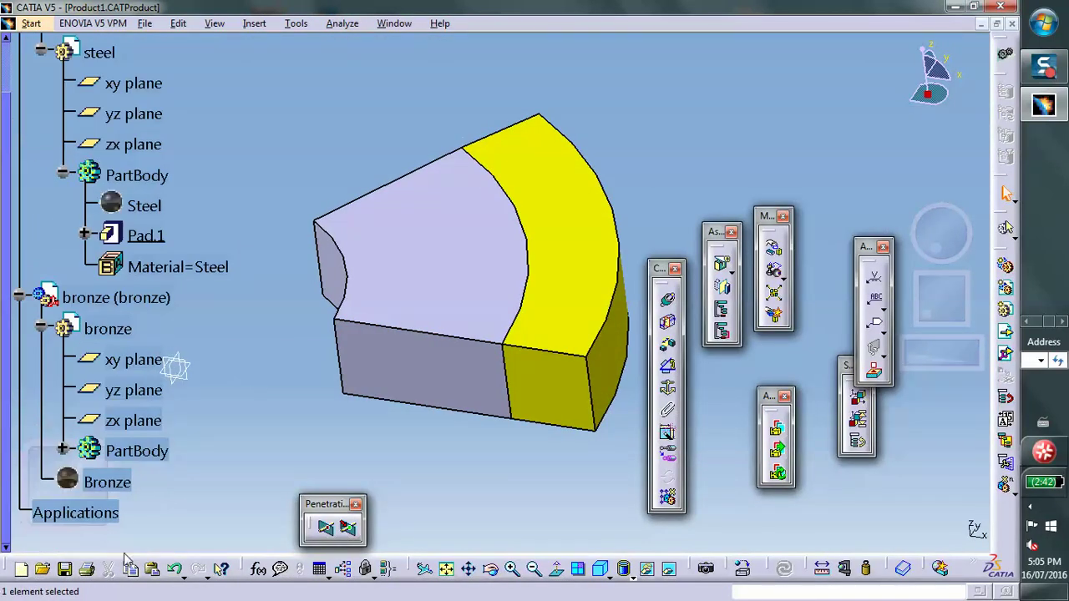
left_click(65, 569)
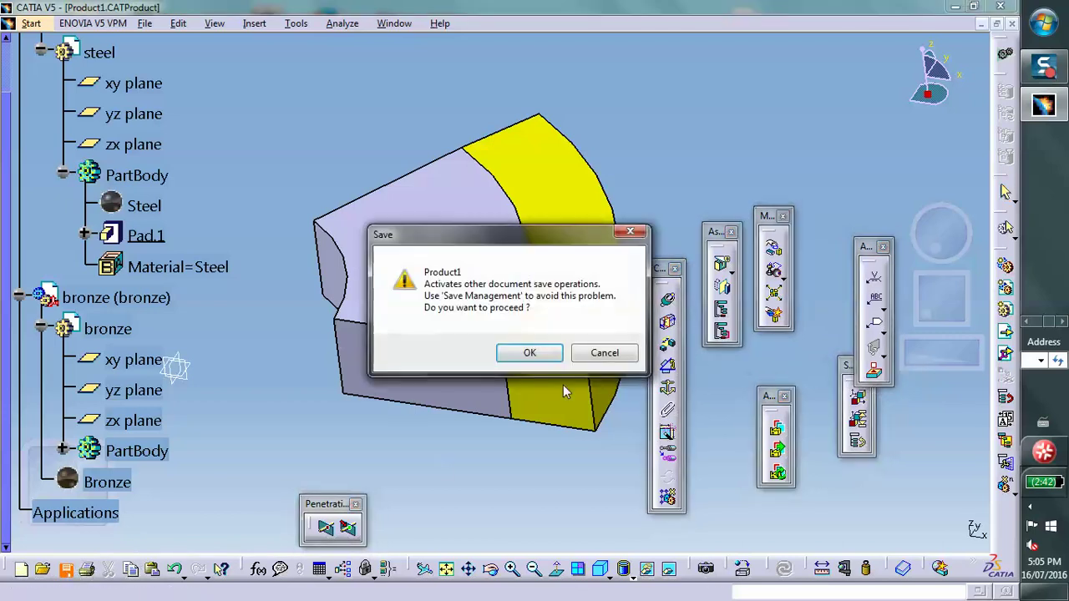
left_click(530, 352)
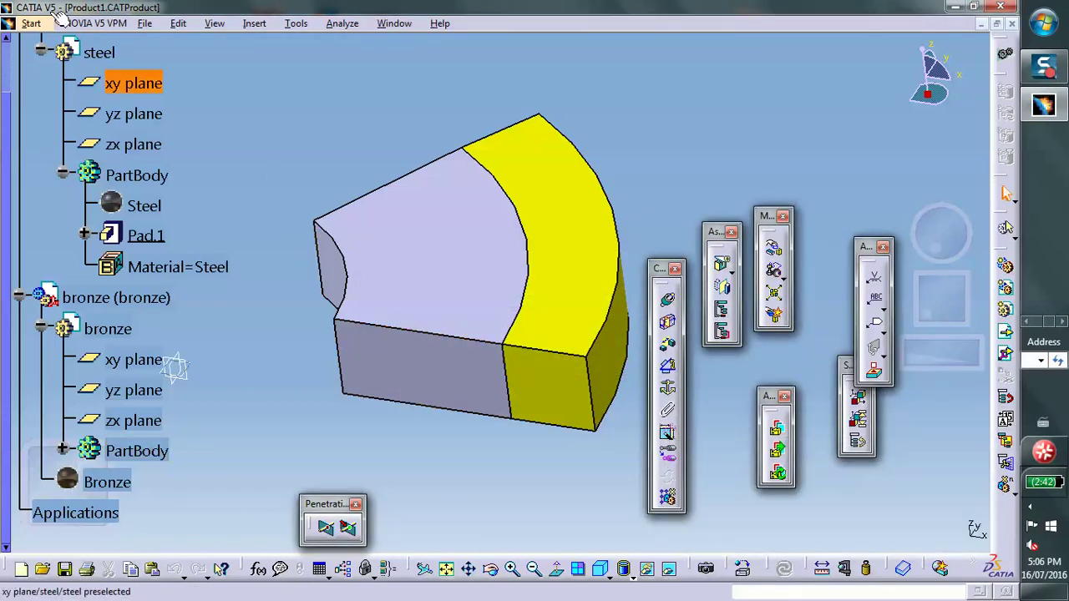
Open the product in Generative Structural Analysis and create a Static Analysis case
left_click(31, 22)
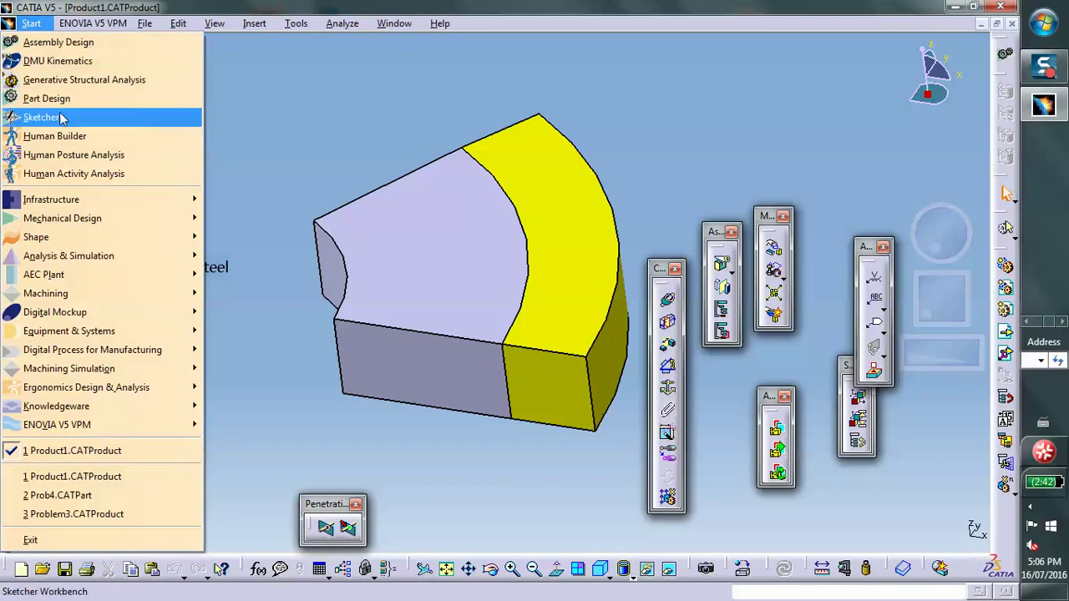
mouse_move(75, 263)
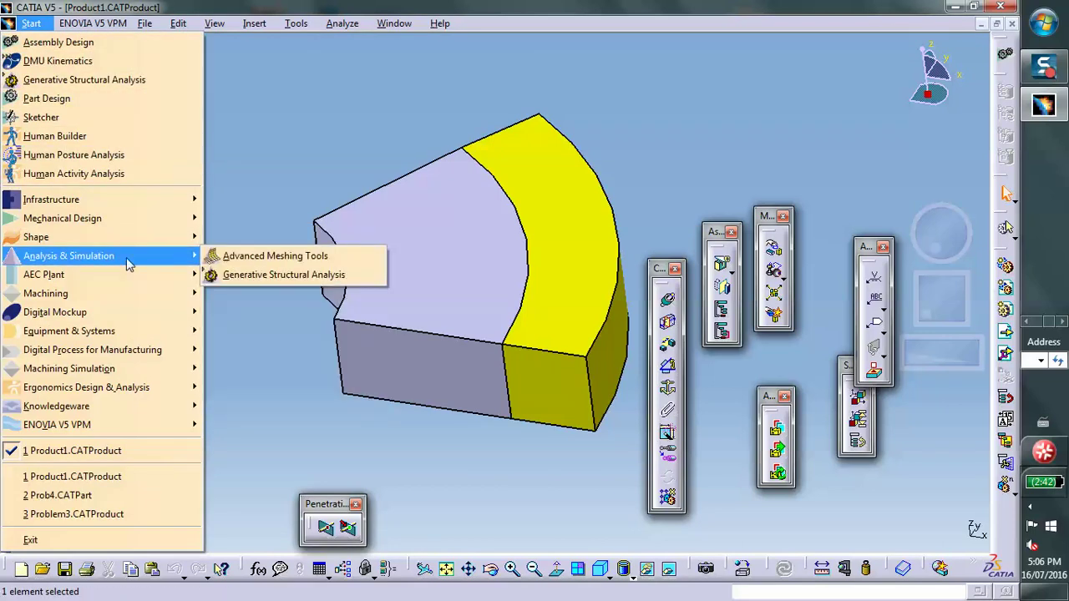
left_click(257, 278)
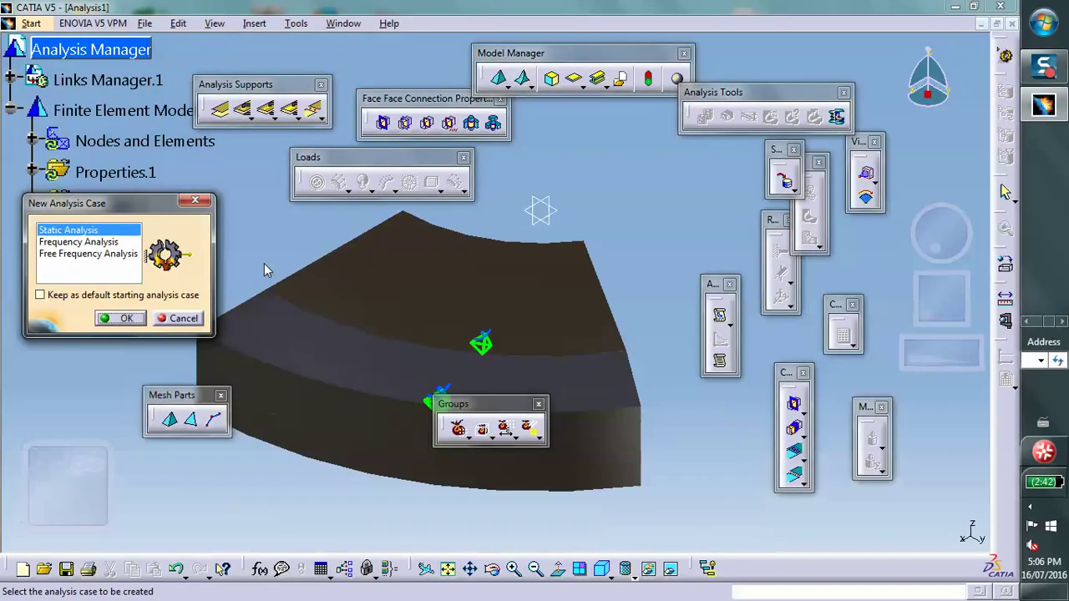
left_click(123, 321)
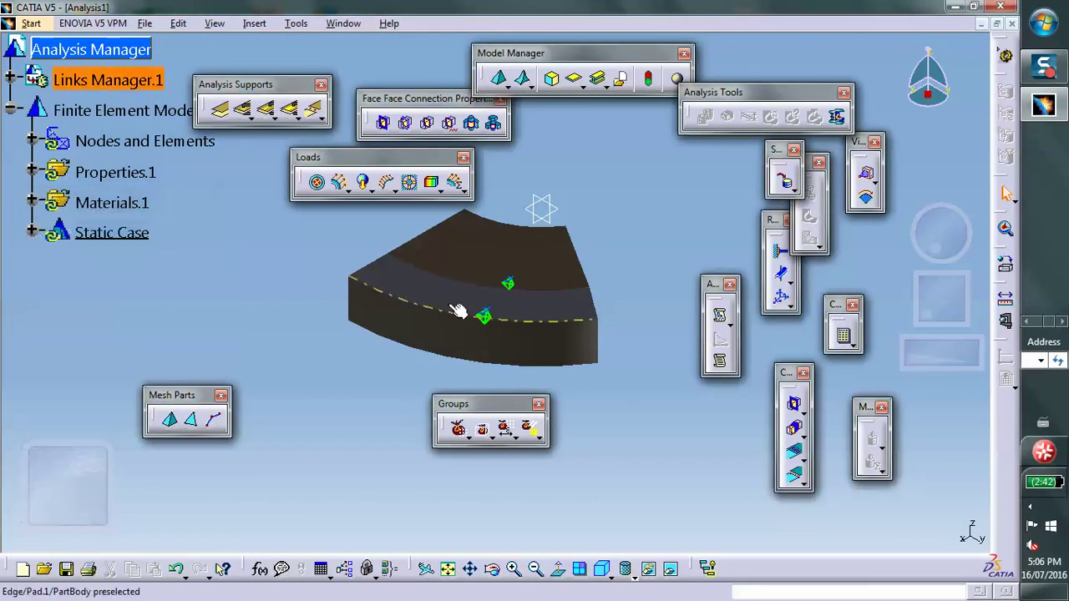
Switch the sector model's display from material rendering to plain shading with edges
middle_click_drag(454, 310, 649, 370)
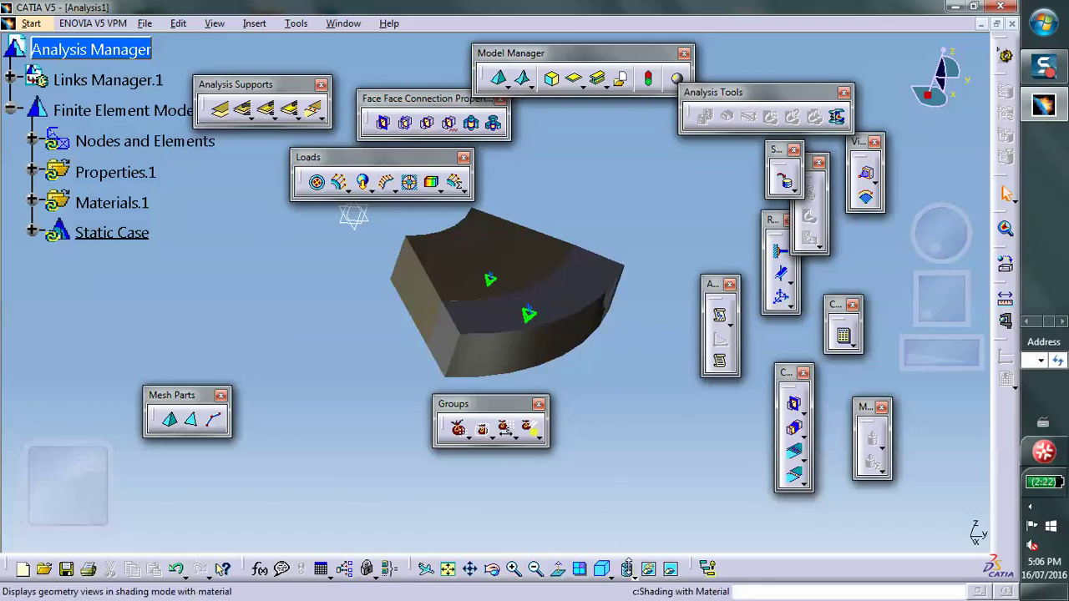
left_click(627, 573)
left_click(643, 501)
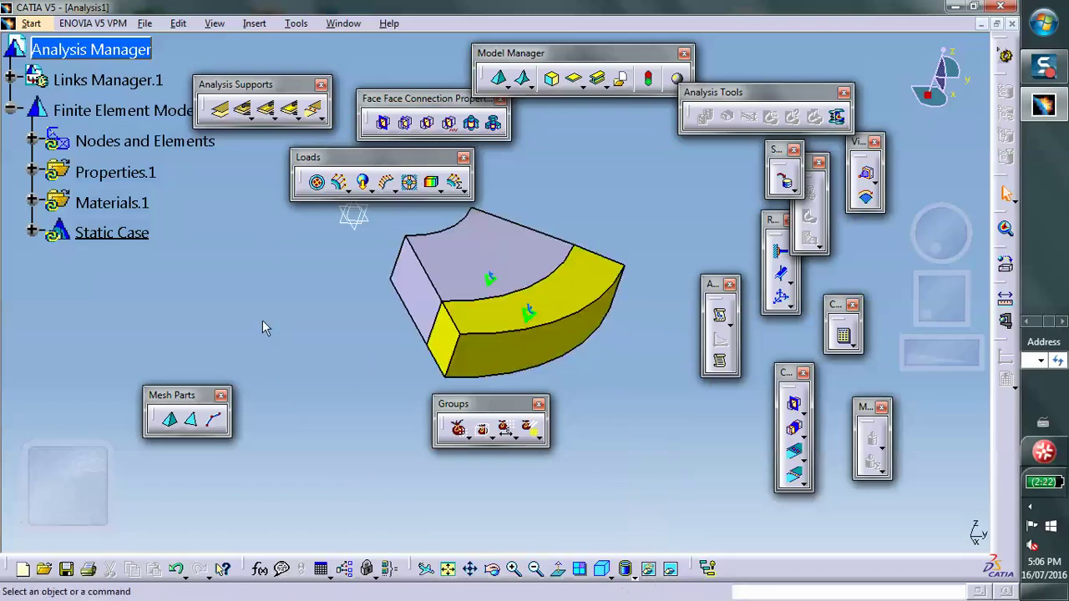
Generate the mesh visualization for Nodes and Elements, accepting the mesh update
scroll(262, 320, "up", 1)
middle_click_drag(262, 320, 262, 417)
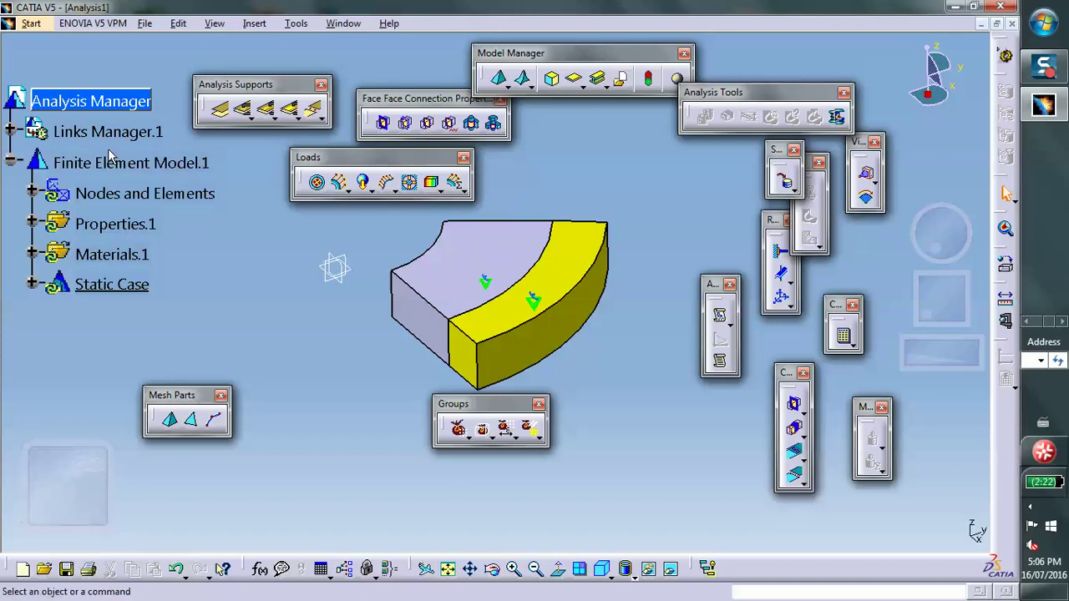
right_click(112, 193)
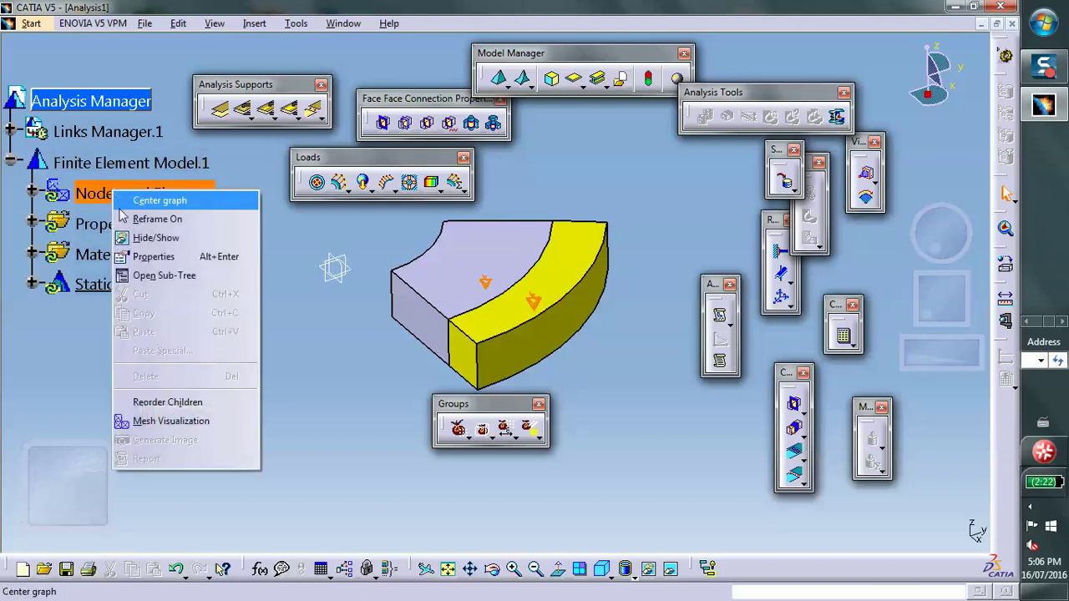
left_click(171, 421)
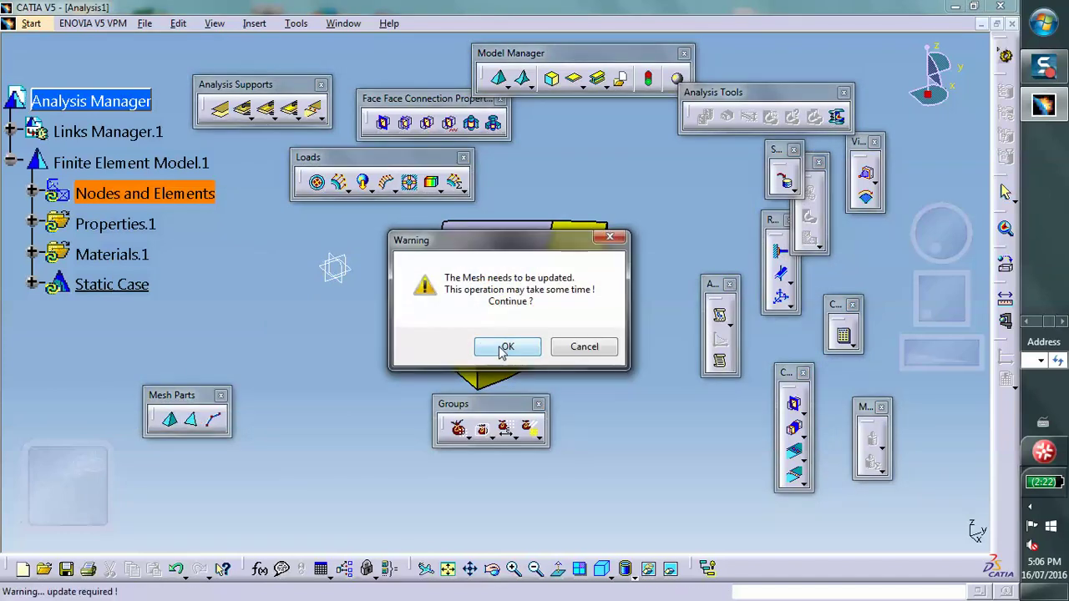
left_click(504, 348)
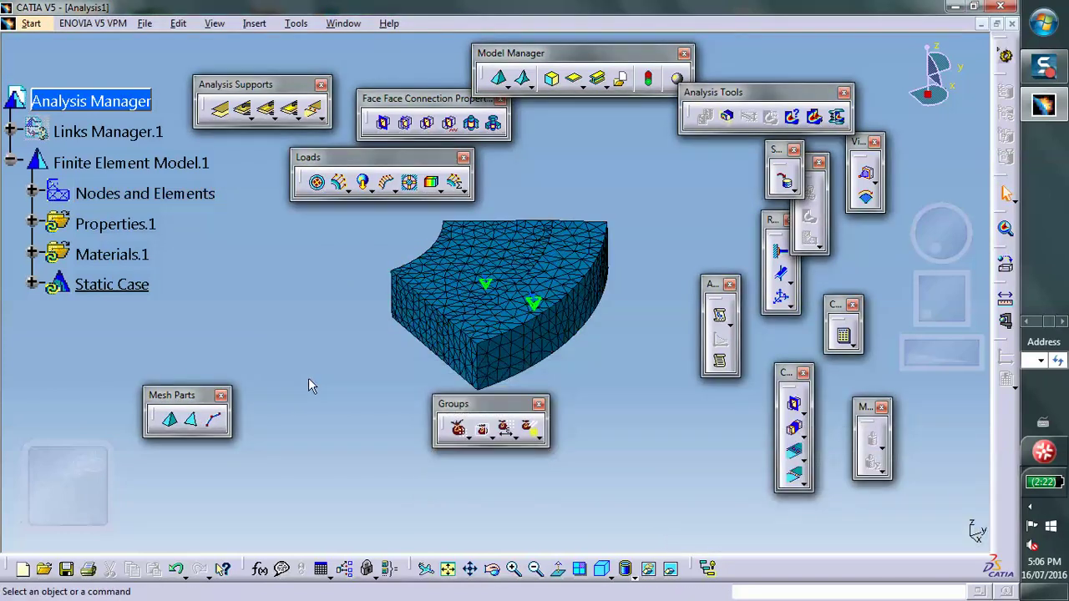
Set the fill colour of OCTREE Tetrahedron Mesh.1 : steel to yellow
scroll(309, 379, "up", 1)
middle_click_drag(309, 379, 270, 175)
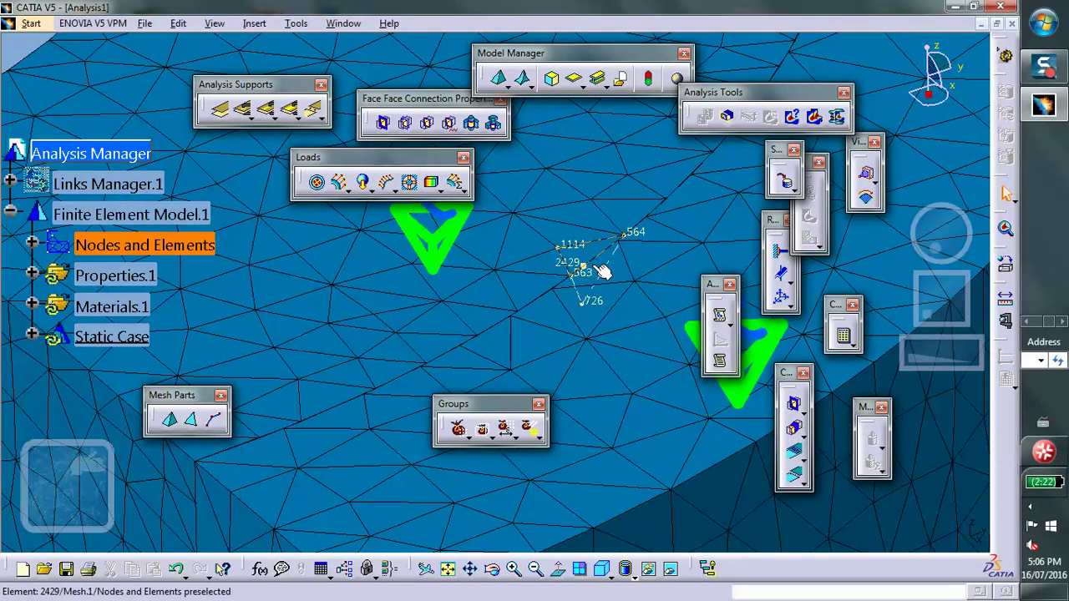
middle_click_drag(536, 248, 575, 392)
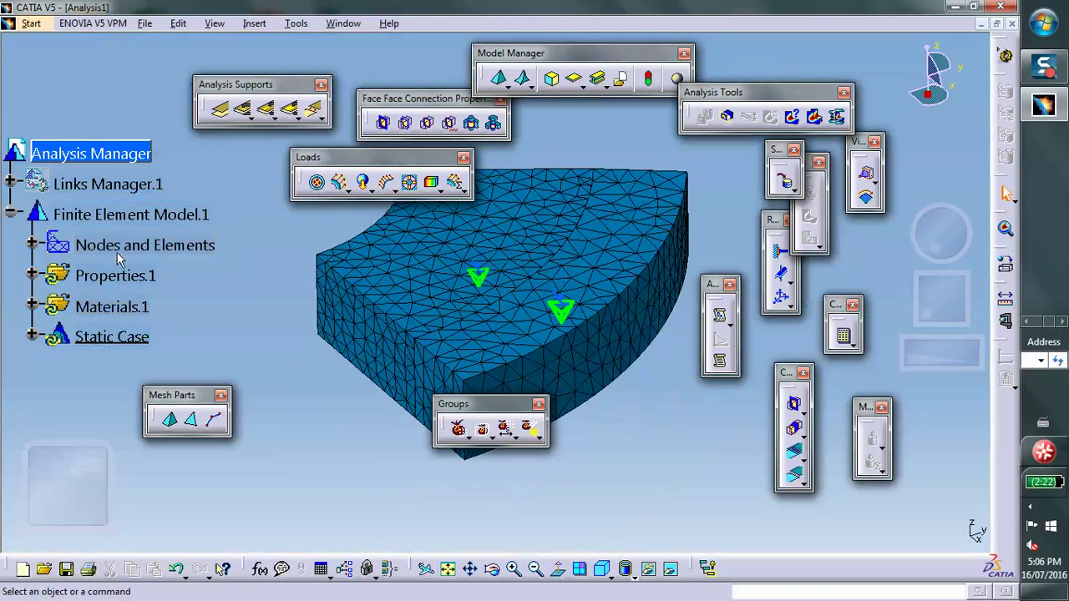
left_click(32, 243)
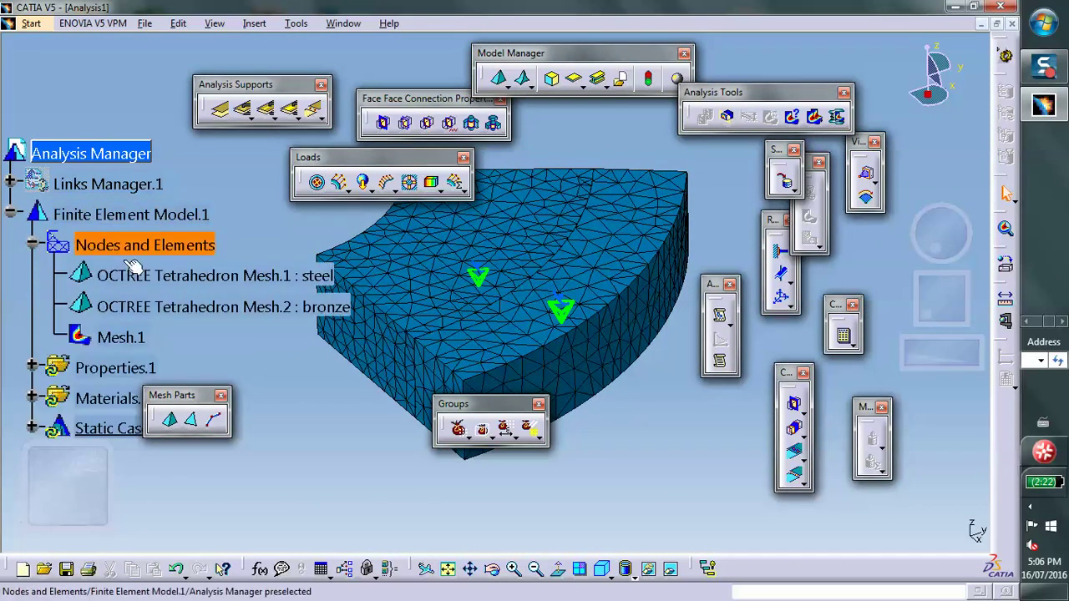
right_click(135, 274)
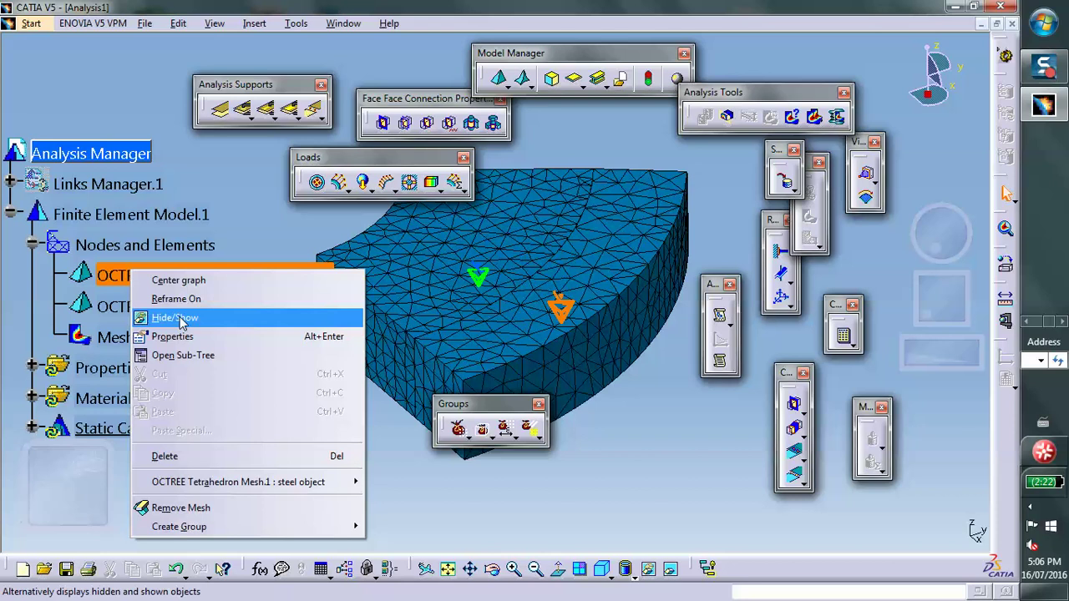
left_click(177, 335)
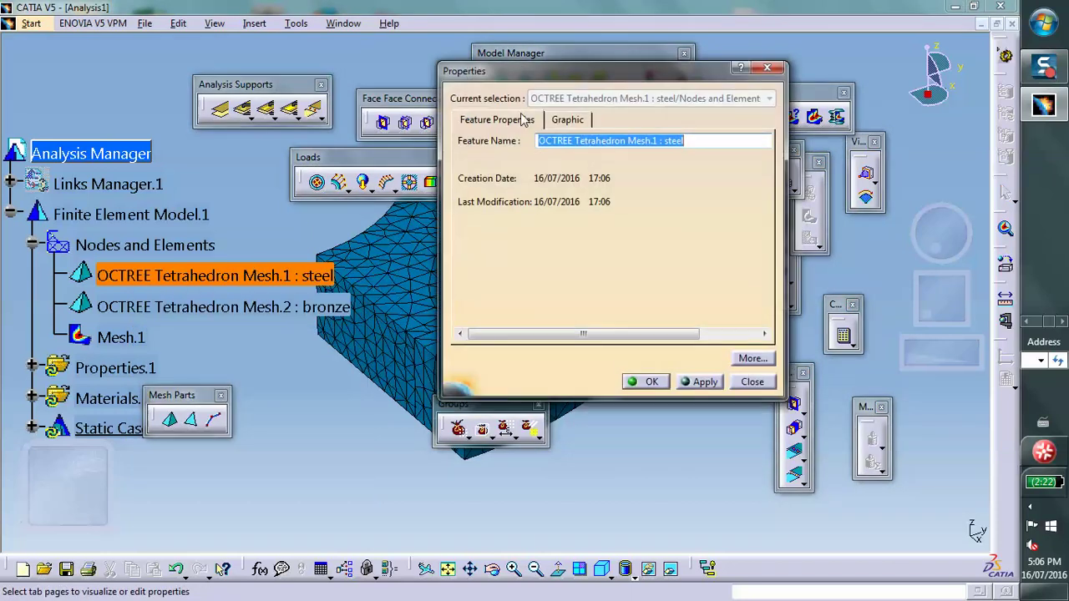
left_click(565, 119)
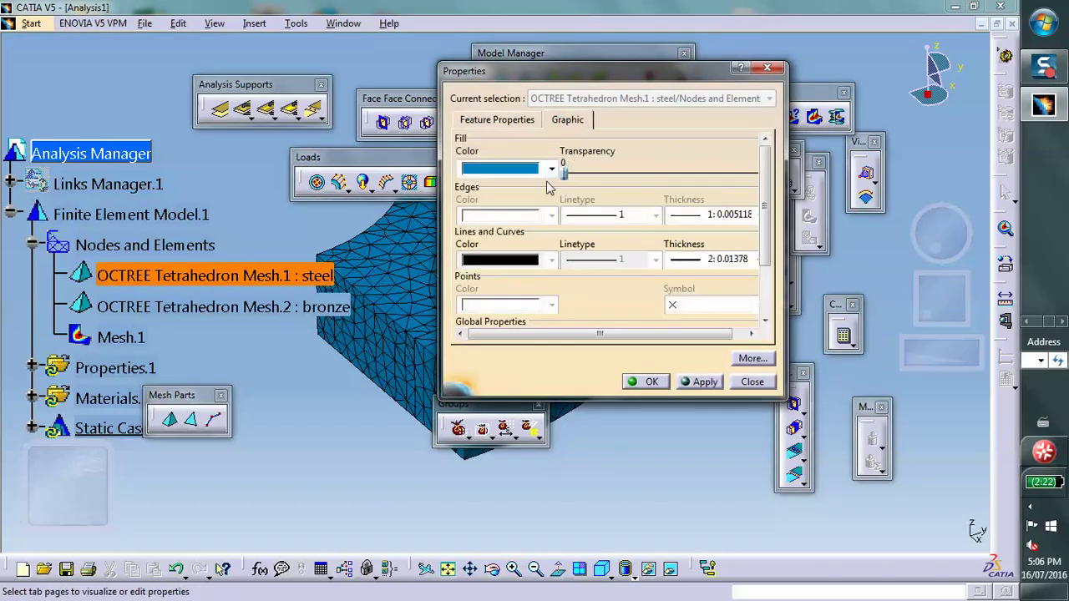
left_click(550, 169)
left_click(520, 275)
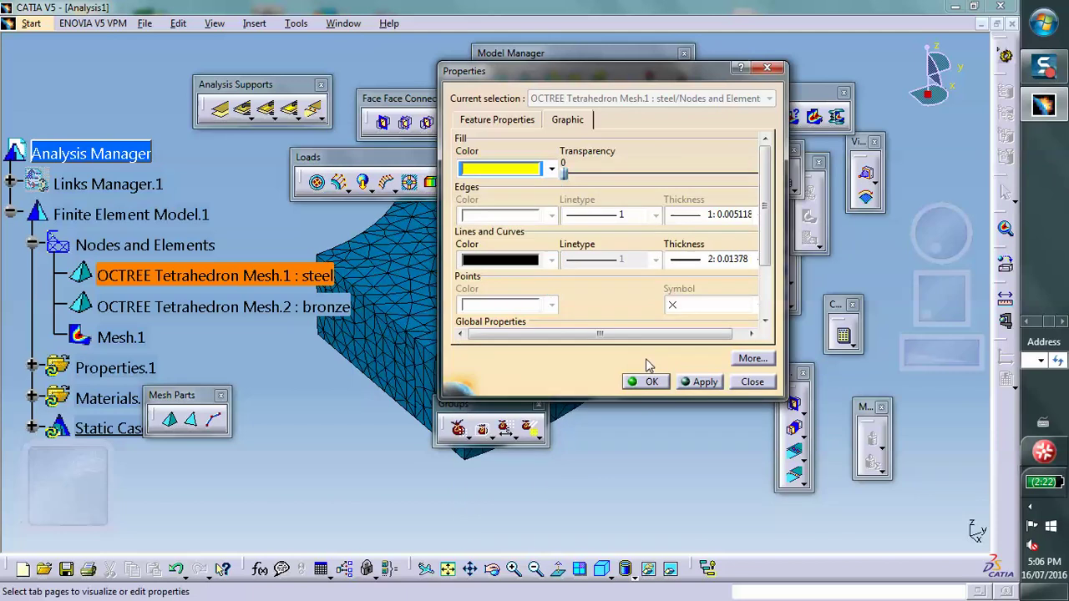
left_click(644, 382)
Examine how the mesh elements and nodes of the two sectors meet along their curved interface
scroll(306, 399, "up", 1)
middle_click(306, 398)
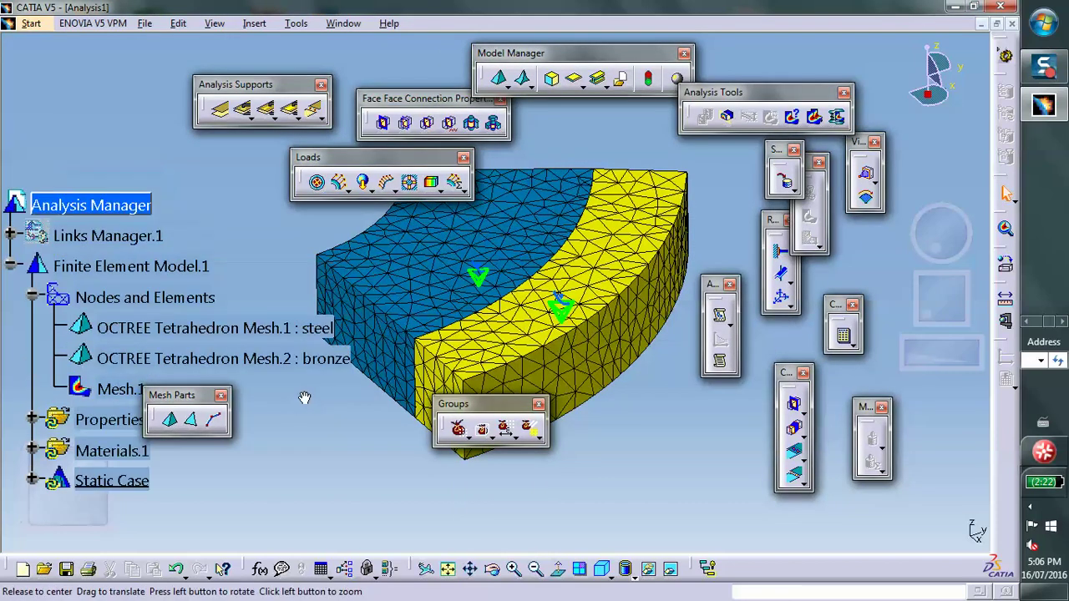
middle_click_drag(474, 309, 481, 158)
scroll(479, 233, "up", 1)
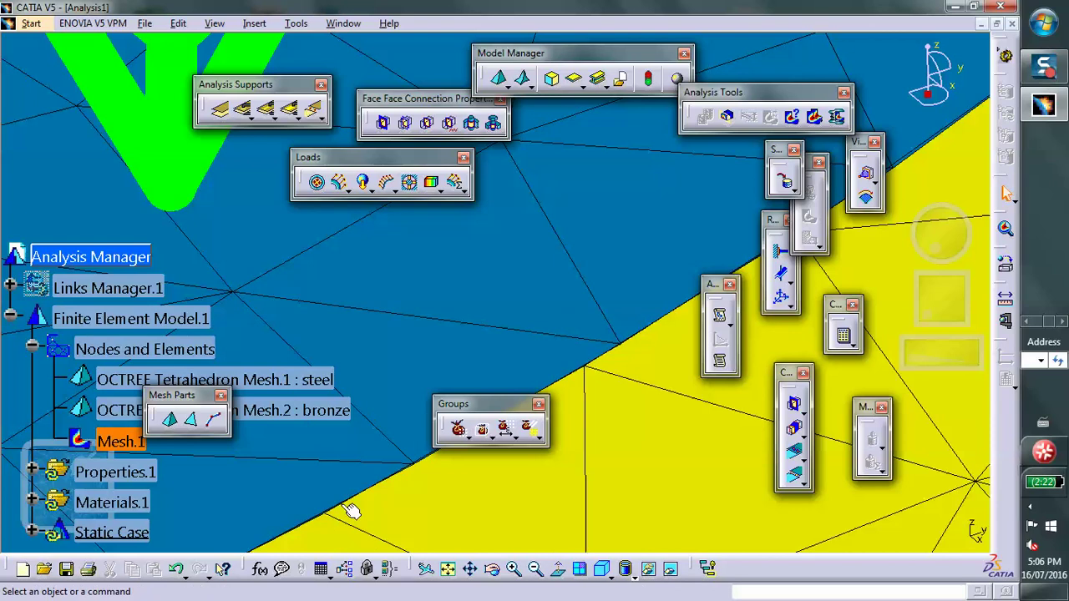
middle_click_drag(466, 264, 518, 476)
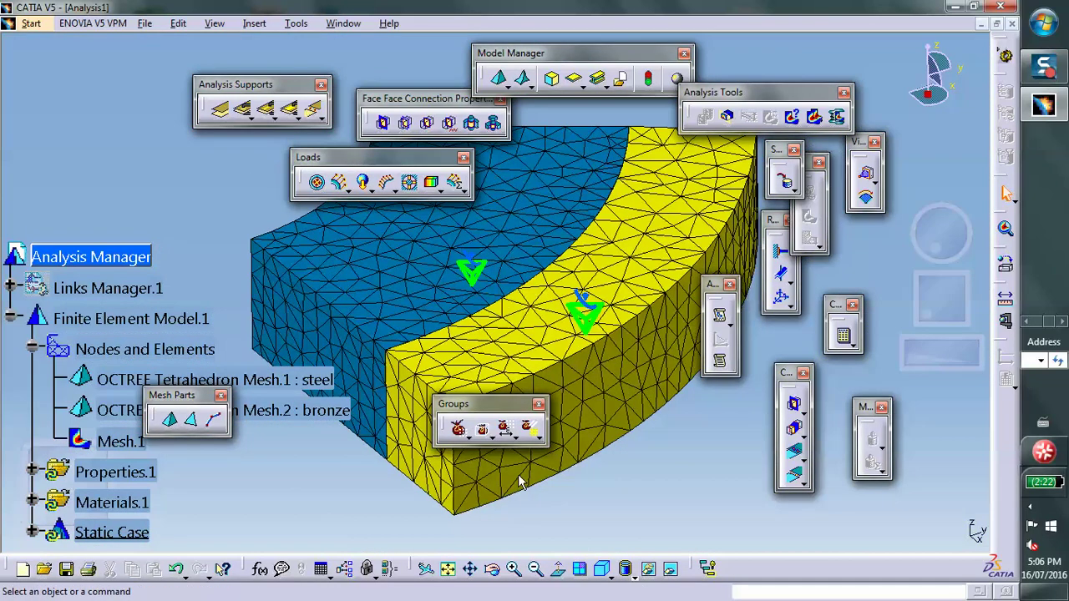
middle_click_drag(608, 392, 511, 309)
scroll(48, 243, "down", 3)
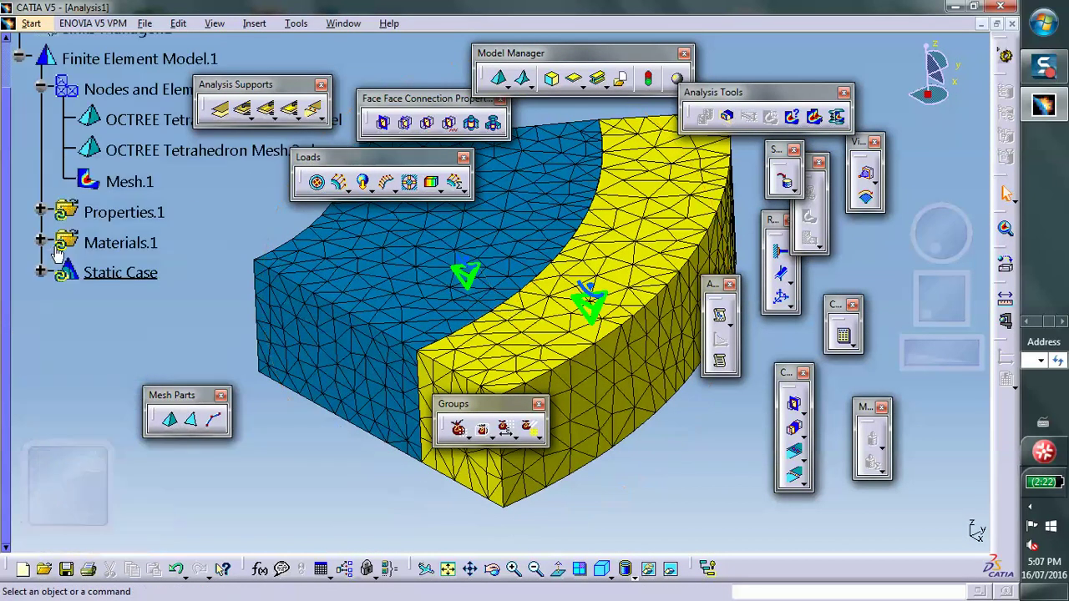
scroll(146, 305, "up", 3)
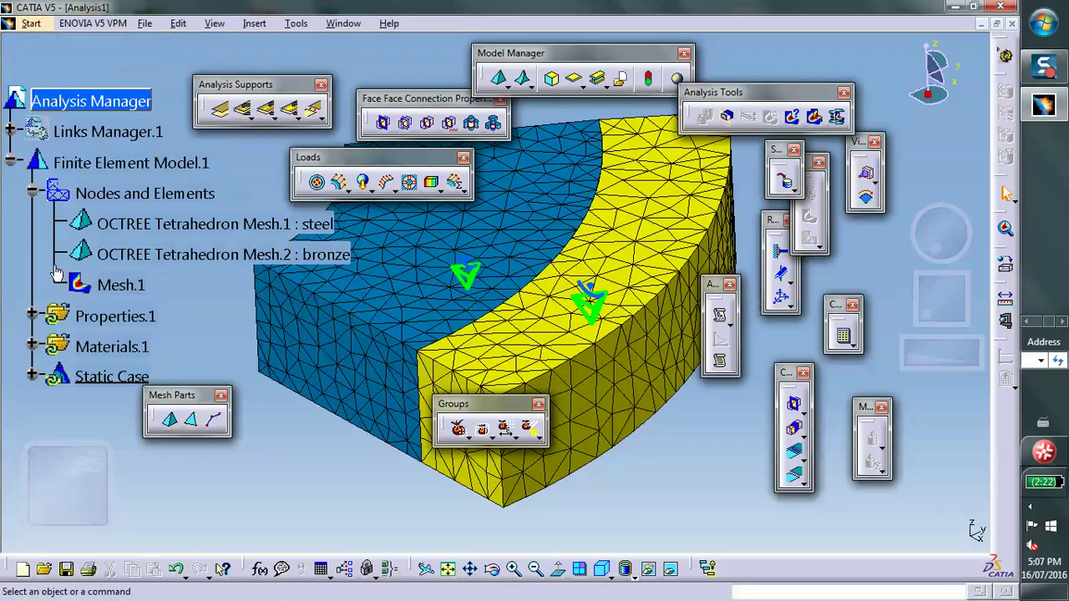
Deactivate the Mesh.1 visualization under Nodes and Elements to show the solid sectors
right_click(116, 285)
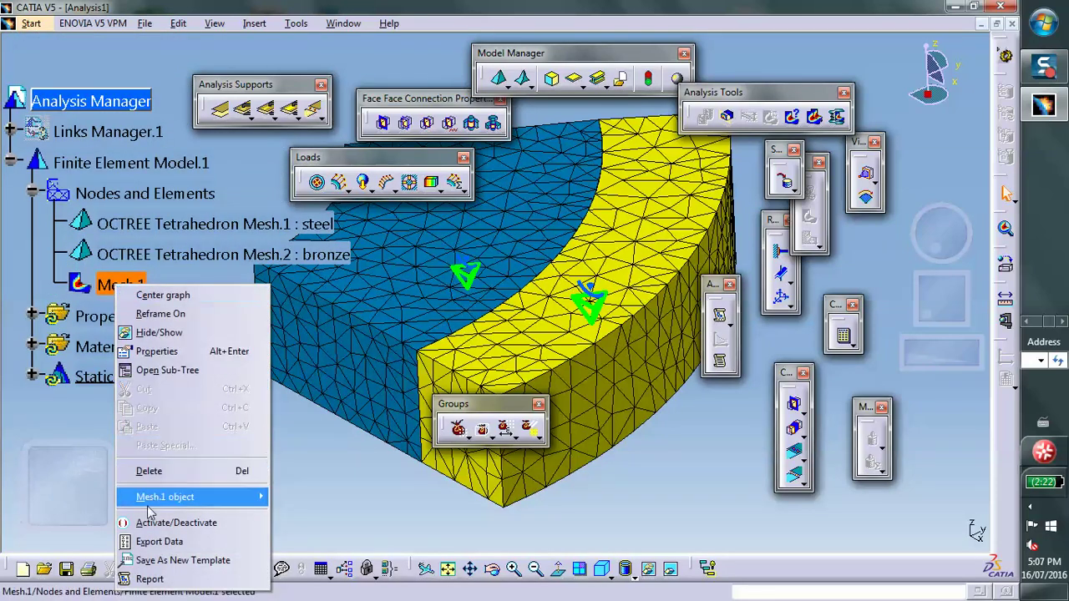
left_click(171, 523)
middle_click_drag(460, 301, 469, 341)
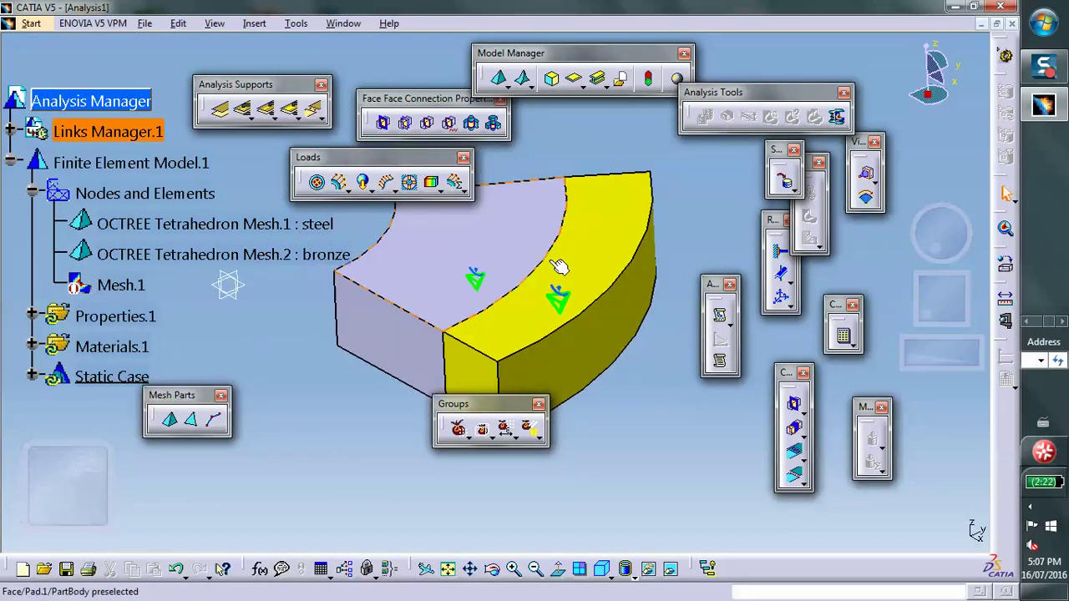
Apply a surface slider to six faces: both radial end faces and the bottom face of each ring sector
left_click(782, 276)
left_click(380, 332)
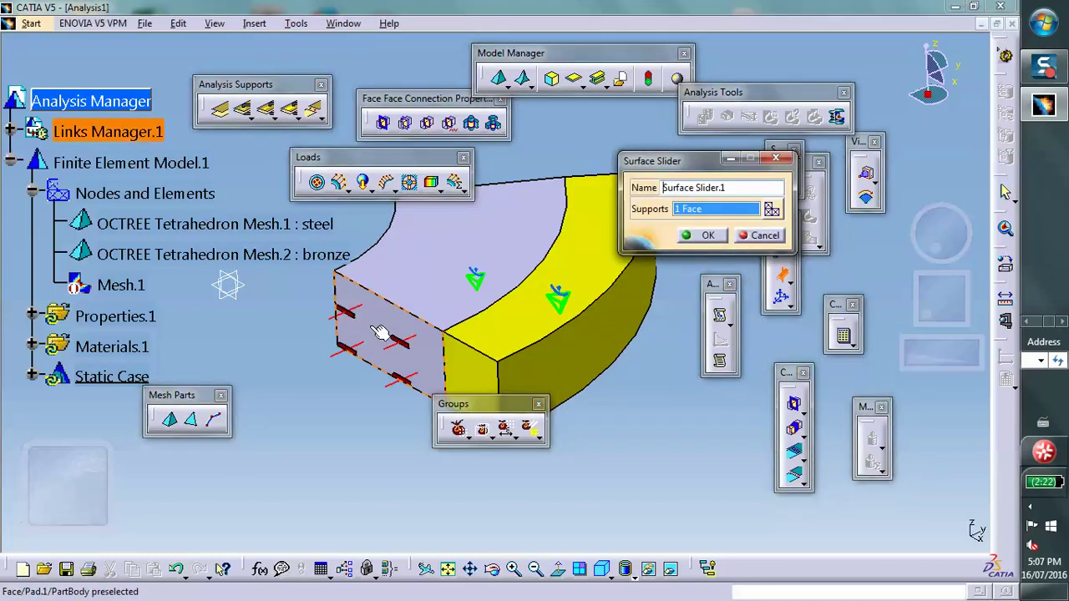
left_click(480, 382)
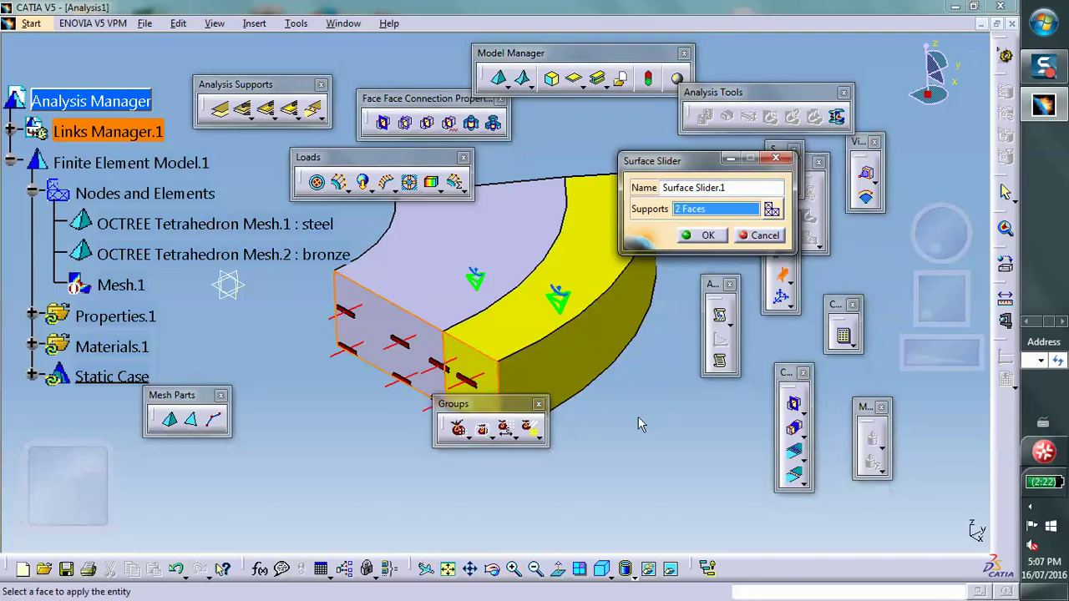
middle_click_drag(637, 417, 505, 146)
left_click(564, 241)
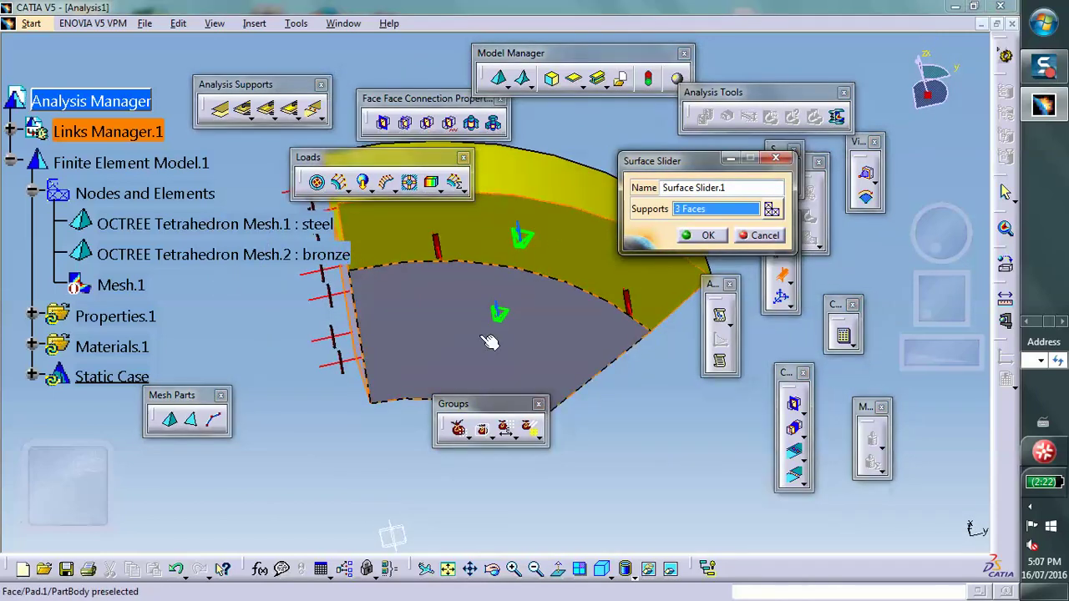
middle_click_drag(489, 341, 406, 229)
left_click(411, 240)
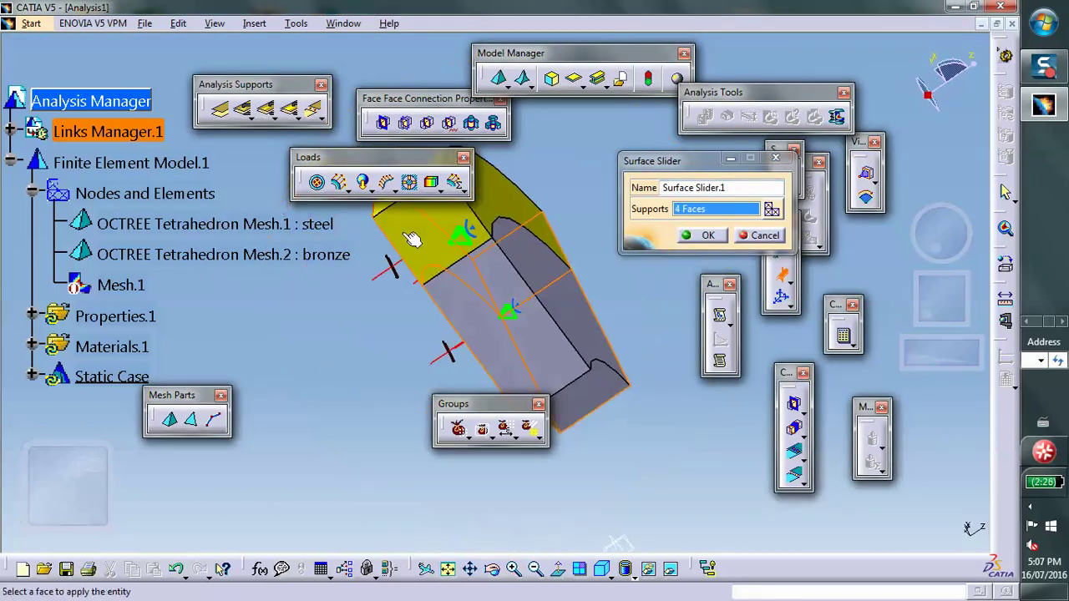
left_click(543, 337)
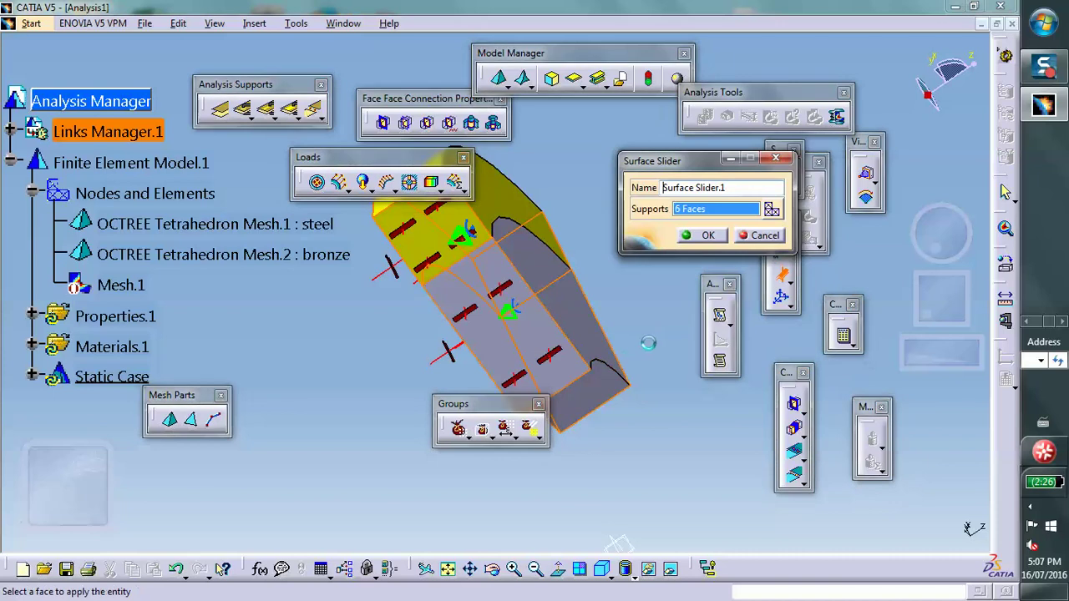
middle_click_drag(569, 313, 429, 320)
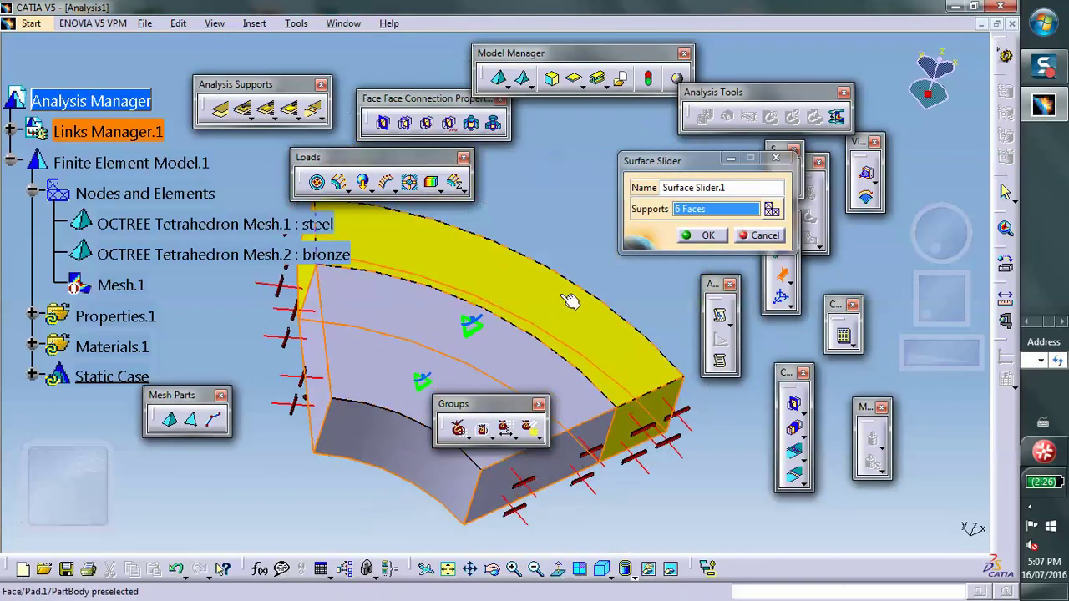
middle_click_drag(638, 350, 576, 301)
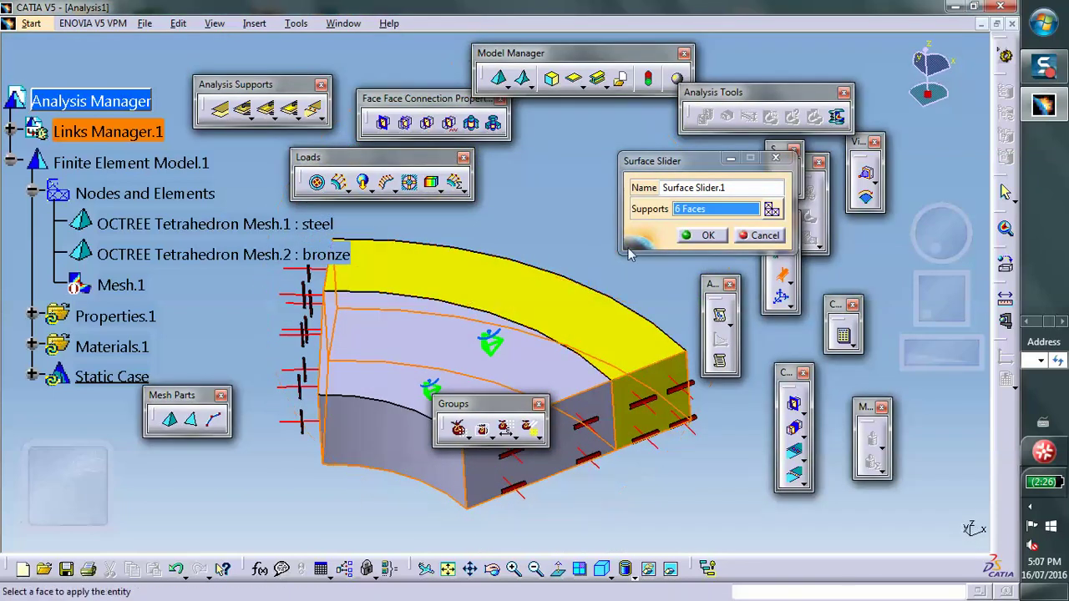
left_click(704, 235)
Start a general analysis connection, hide the inner sector and choose the yellow sector's concave face as the first component
middle_click_drag(650, 233, 650, 303)
scroll(501, 274, "up", 1)
middle_click_drag(500, 274, 509, 239)
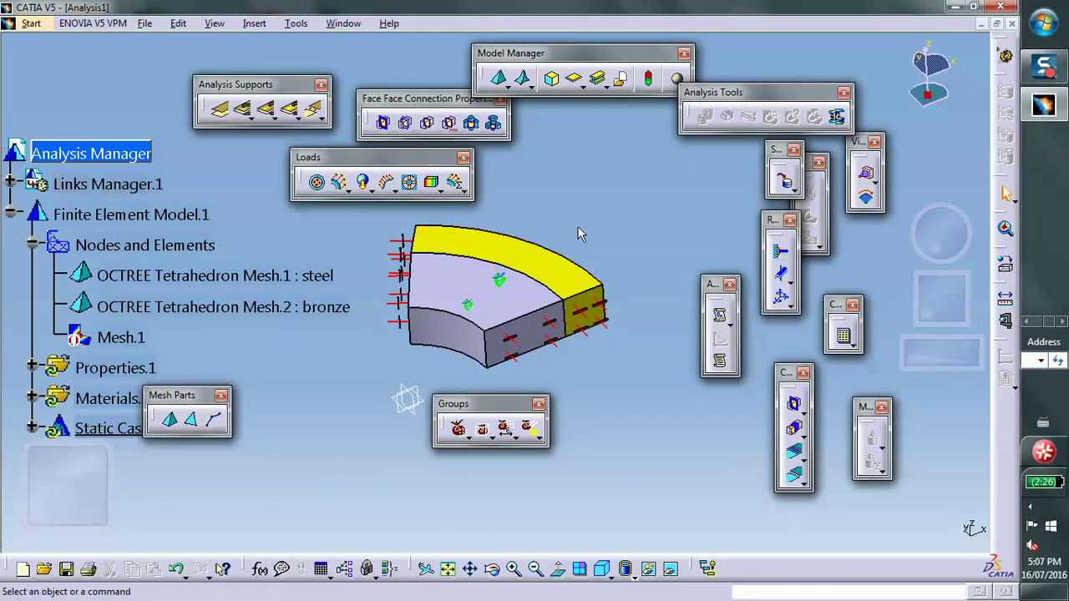
middle_click_drag(578, 227, 563, 195)
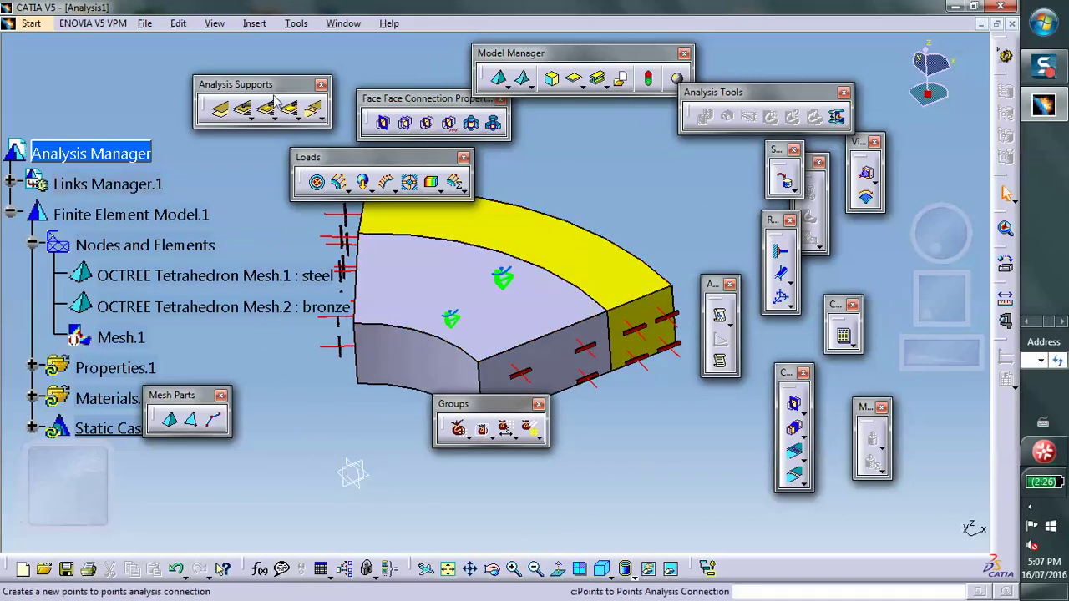
left_click(220, 110)
right_click(460, 299)
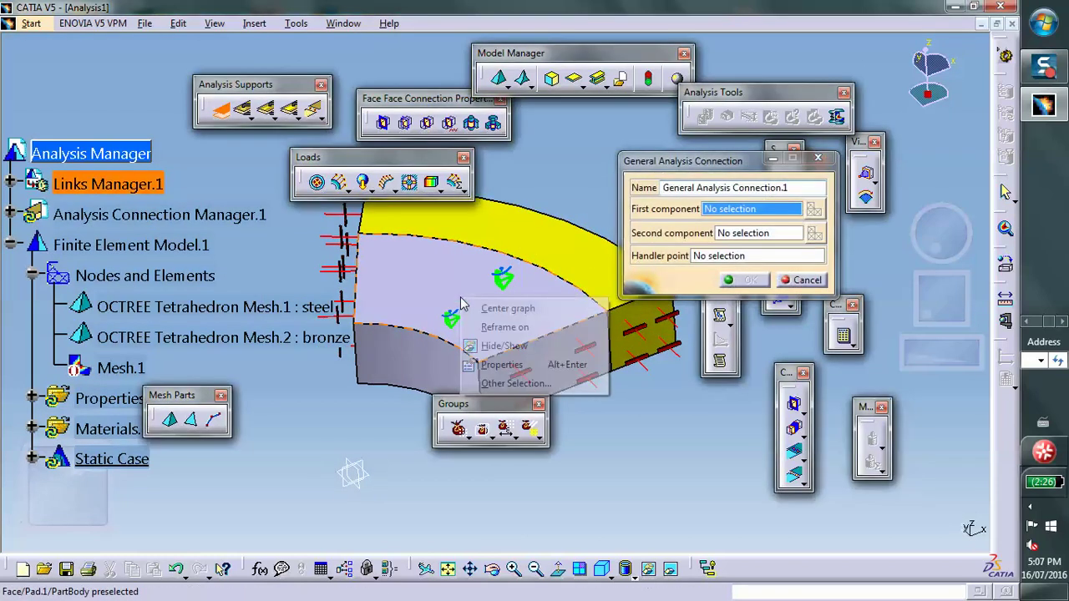
left_click(493, 345)
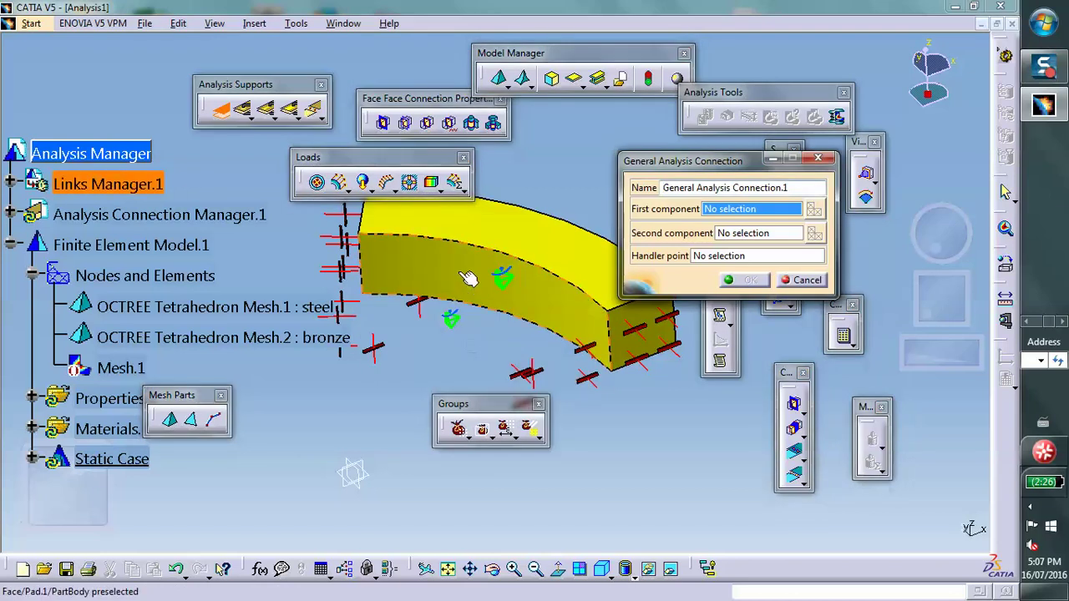
left_click(461, 274)
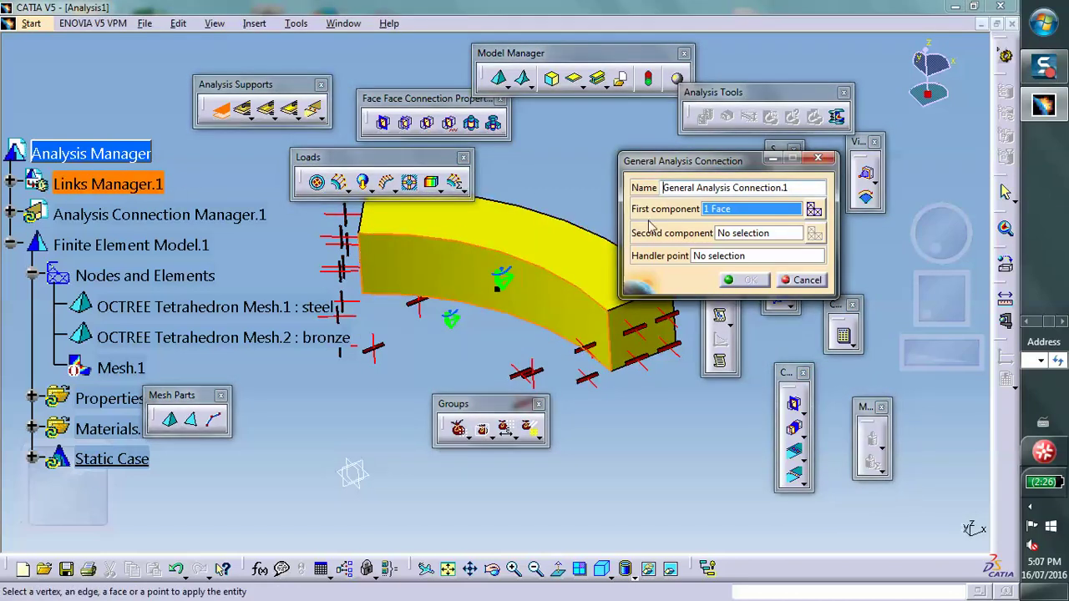
Use the hidden inner sector's outer curved face as the second component and create the general analysis connection
left_click(738, 234)
left_click(648, 568)
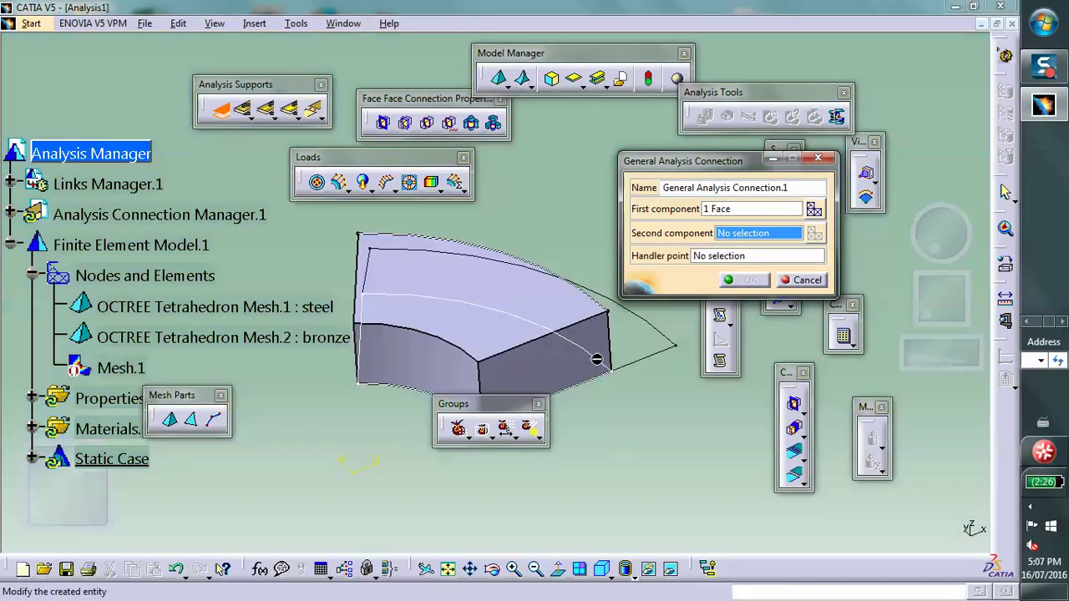
middle_click_drag(596, 359, 280, 322)
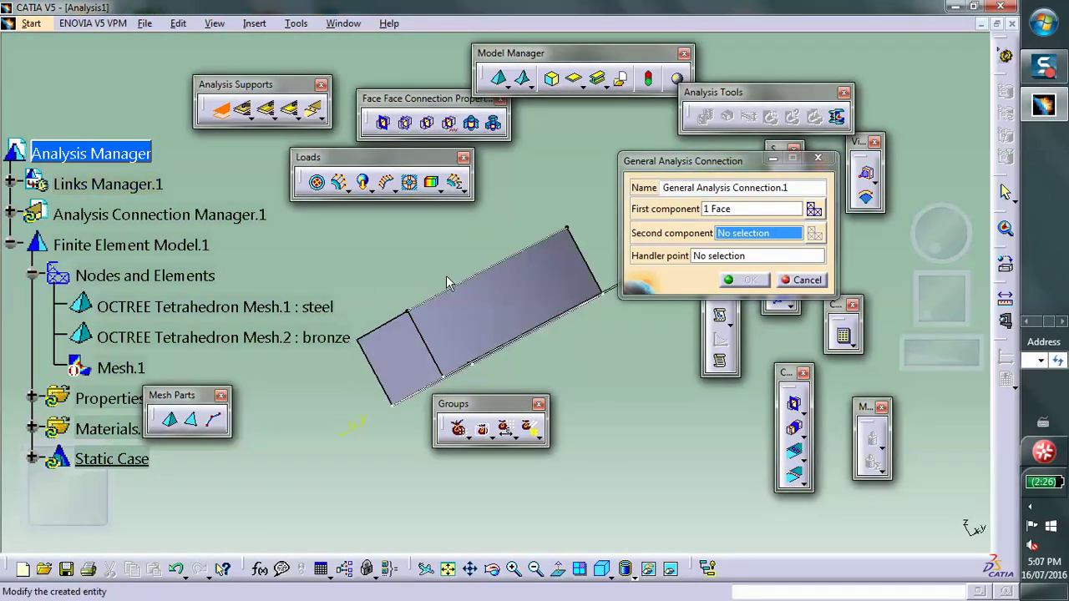
left_click(505, 304)
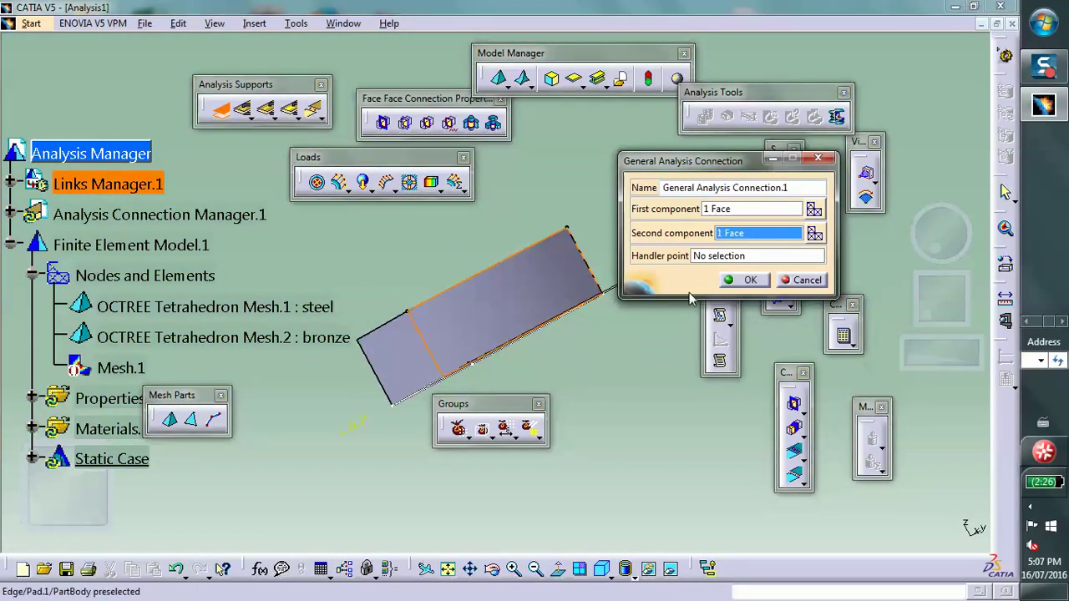
left_click(750, 280)
Bring the hidden inner sector back into the visible space beside the yellow sector
middle_click_drag(649, 368, 477, 337)
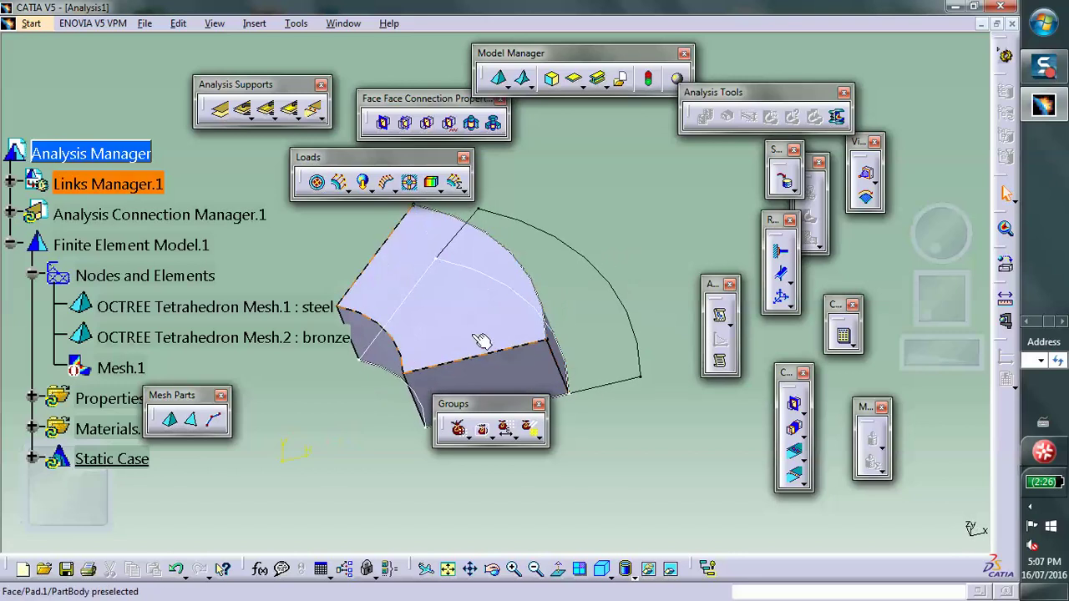
right_click(474, 334)
left_click(518, 380)
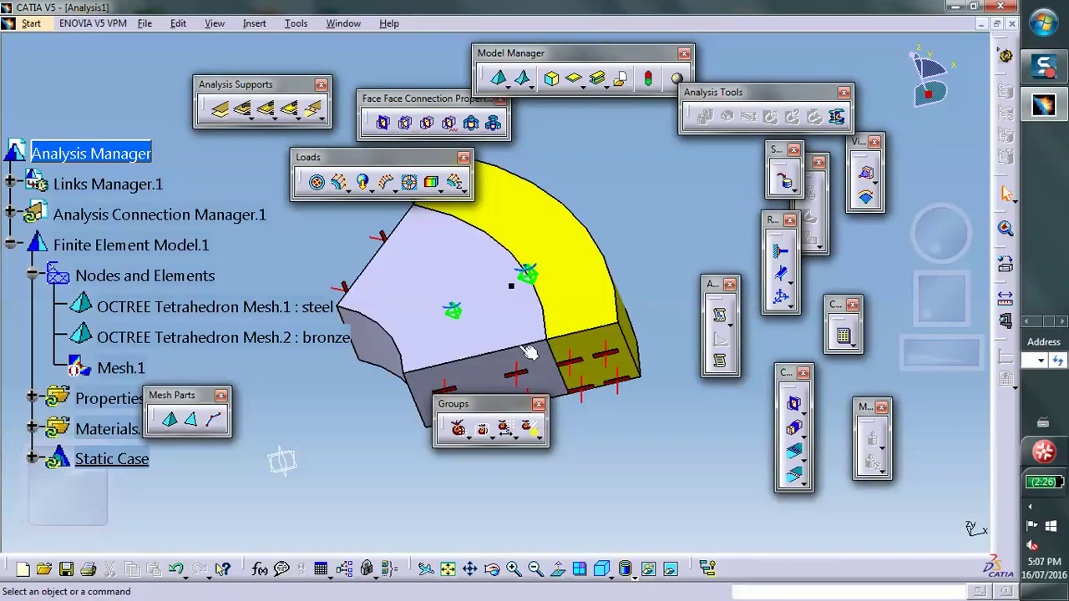
Expand Analysis Connection Manager.1 and Analysis Connections.1 in the tree to list General Analysis Connection.1
middle_click_drag(496, 320, 477, 192, "ctrl")
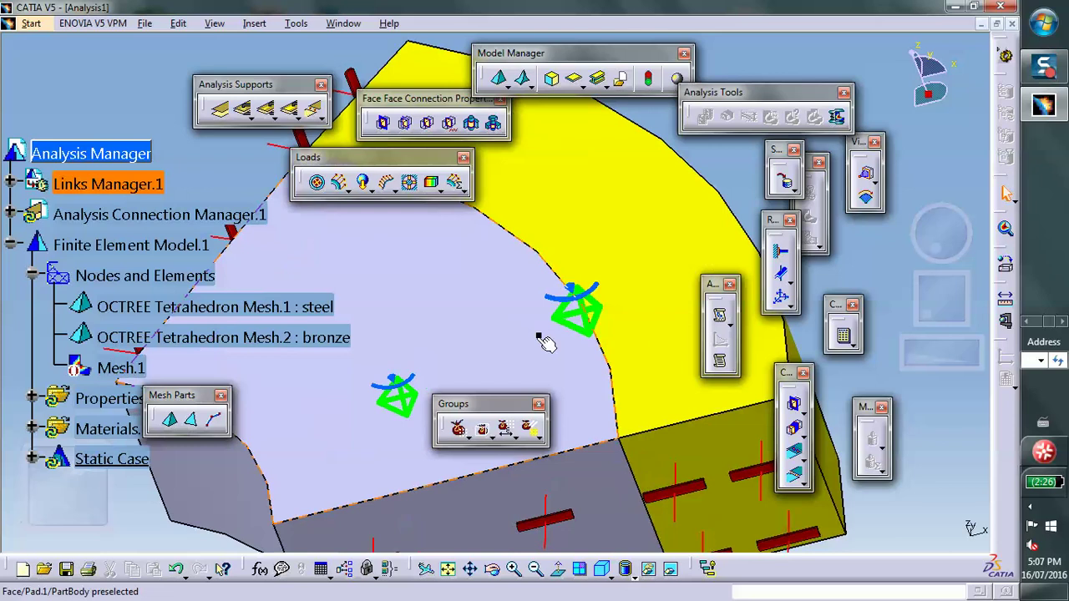
left_click(10, 215)
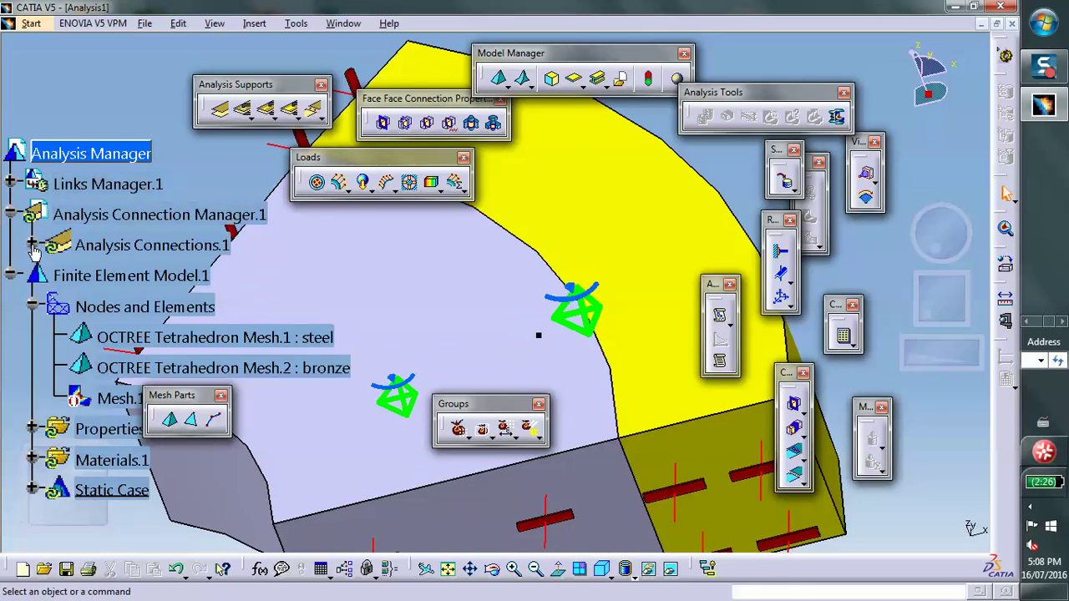
left_click(31, 244)
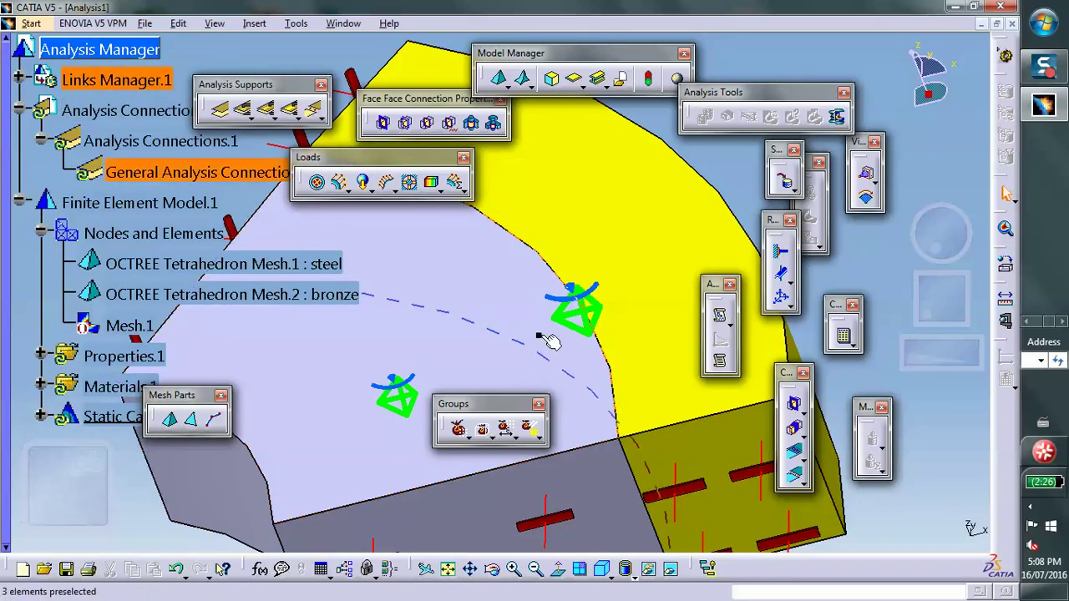
mouse_move(548, 339)
middle_mouse_down()
mouse_move(475, 321)
mouse_move(534, 343)
middle_mouse_up()
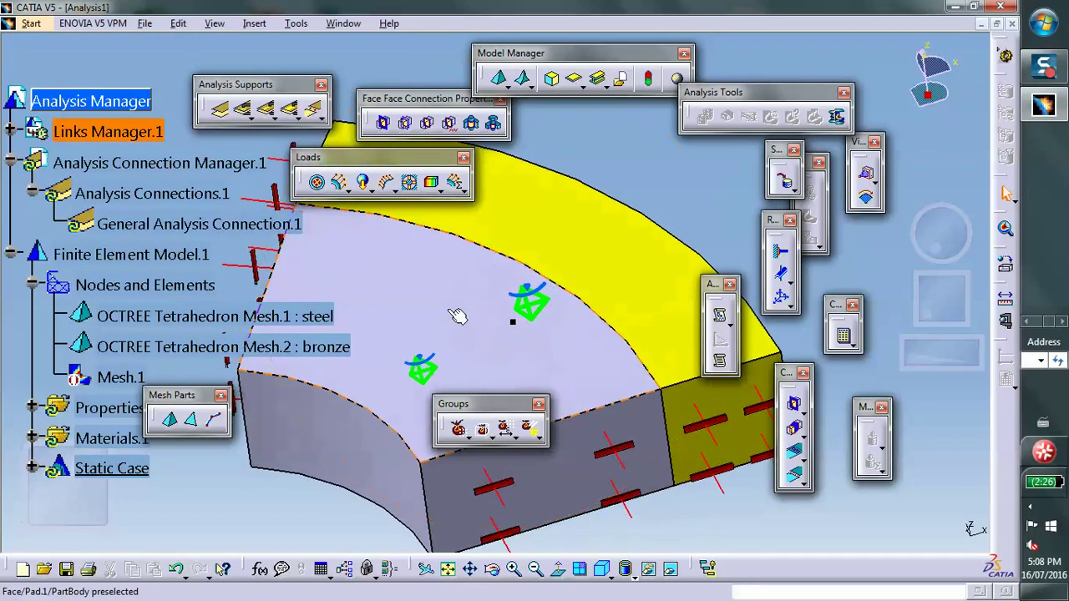
middle_click_drag(459, 315, 455, 414)
Create a pressure fitting connection property supported by General Analysis Connection.1 with an overlap of 0.001 in
left_click_drag(455, 413, 698, 187)
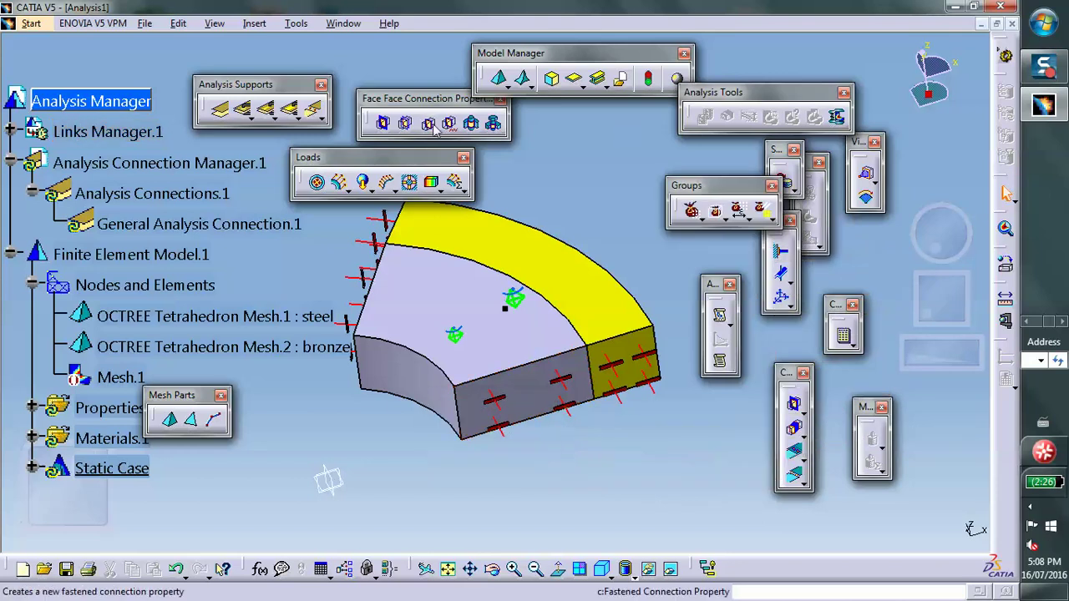
left_click_drag(511, 124, 515, 191)
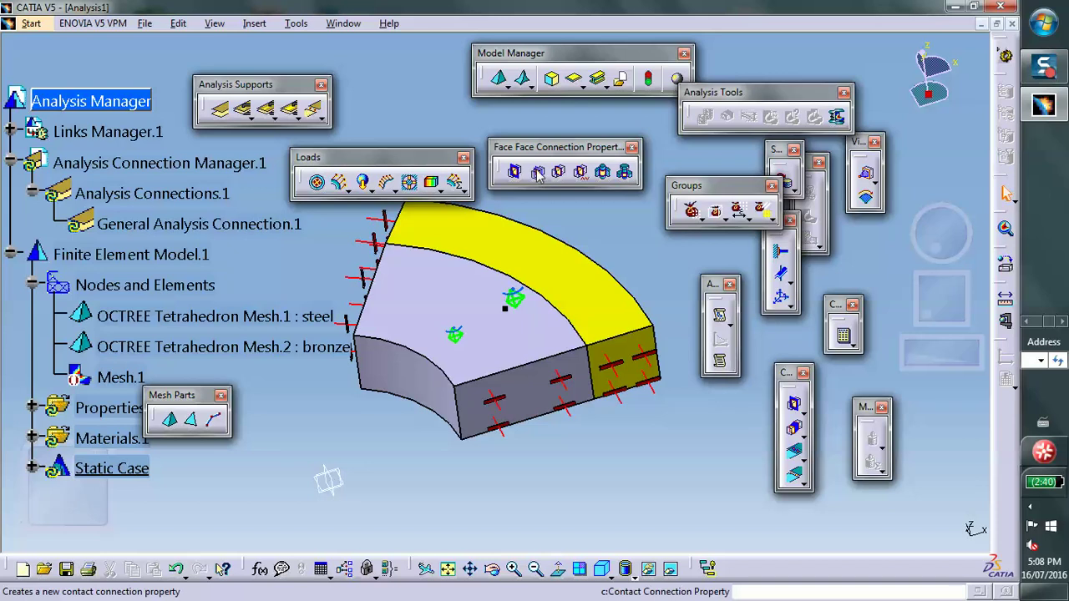
left_click(604, 173)
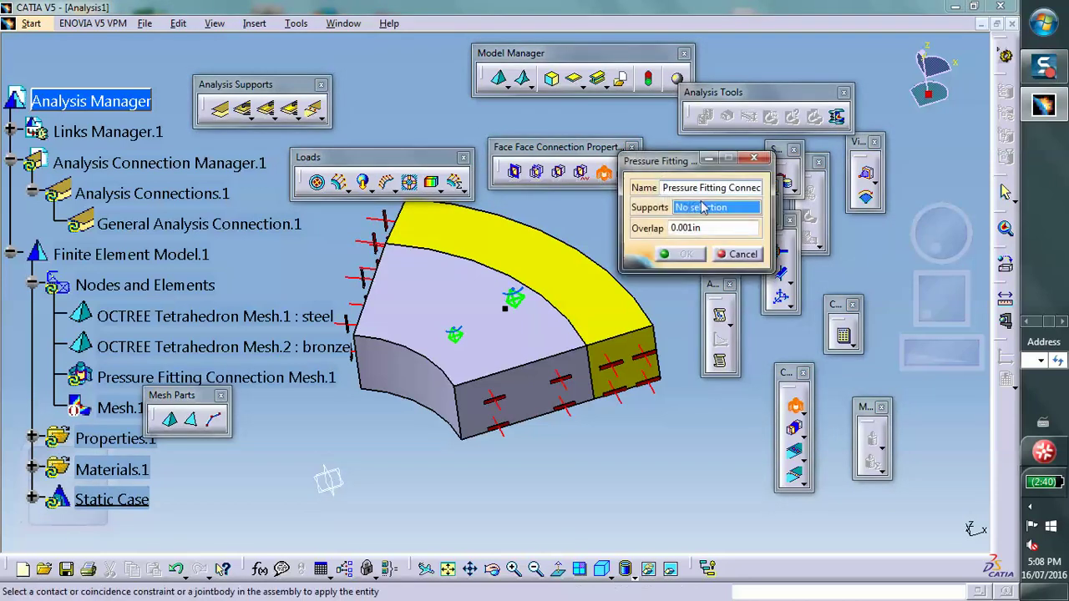
left_click(253, 224)
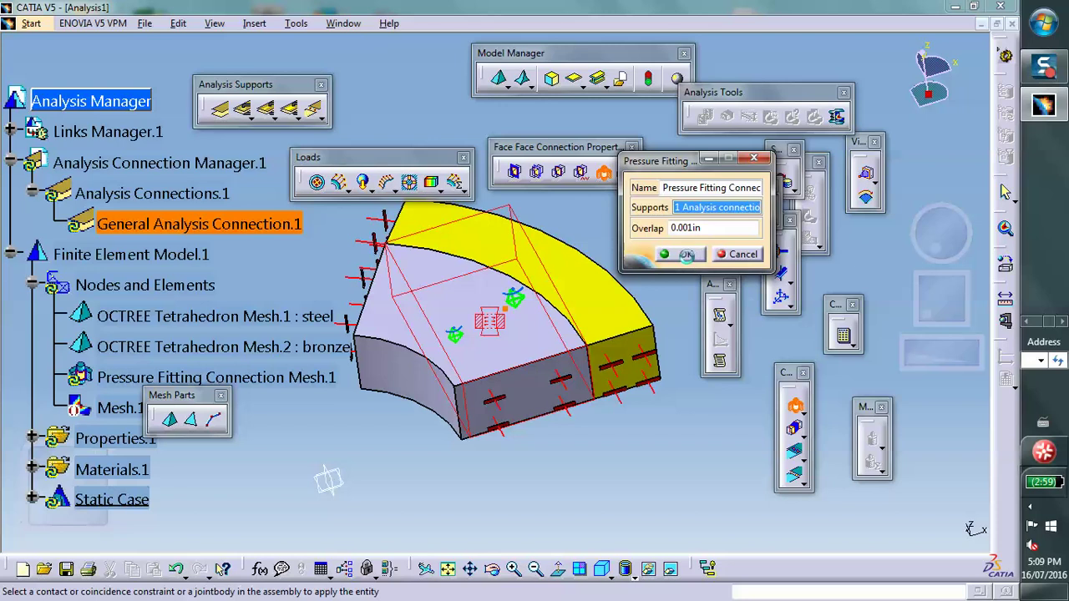
left_click(686, 255)
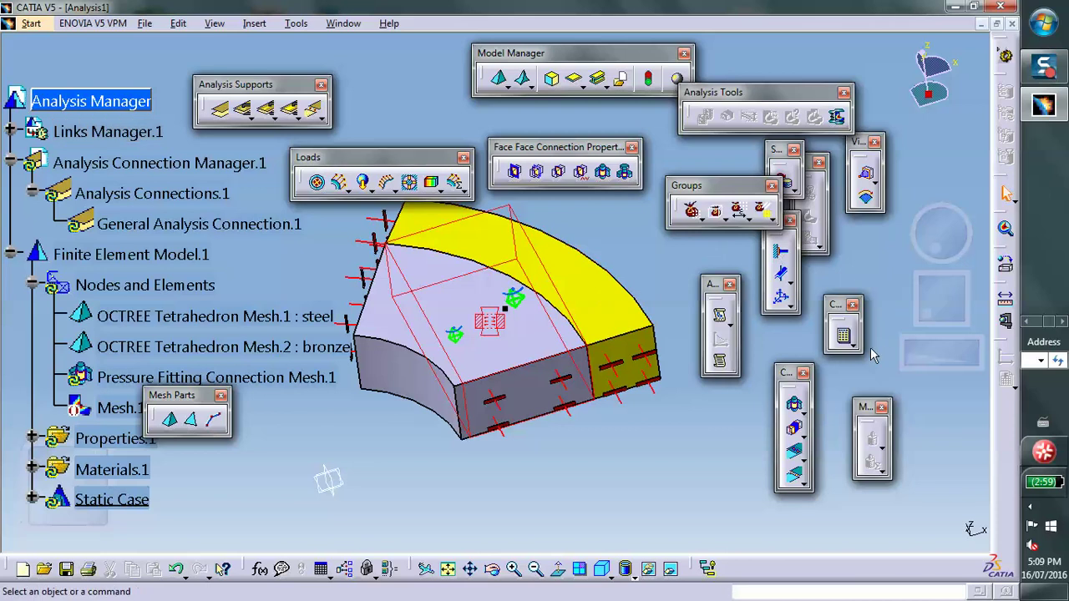
Compute the complete analysis with the All option, acknowledging the warnings and continuing past the resource estimate
left_click(843, 335)
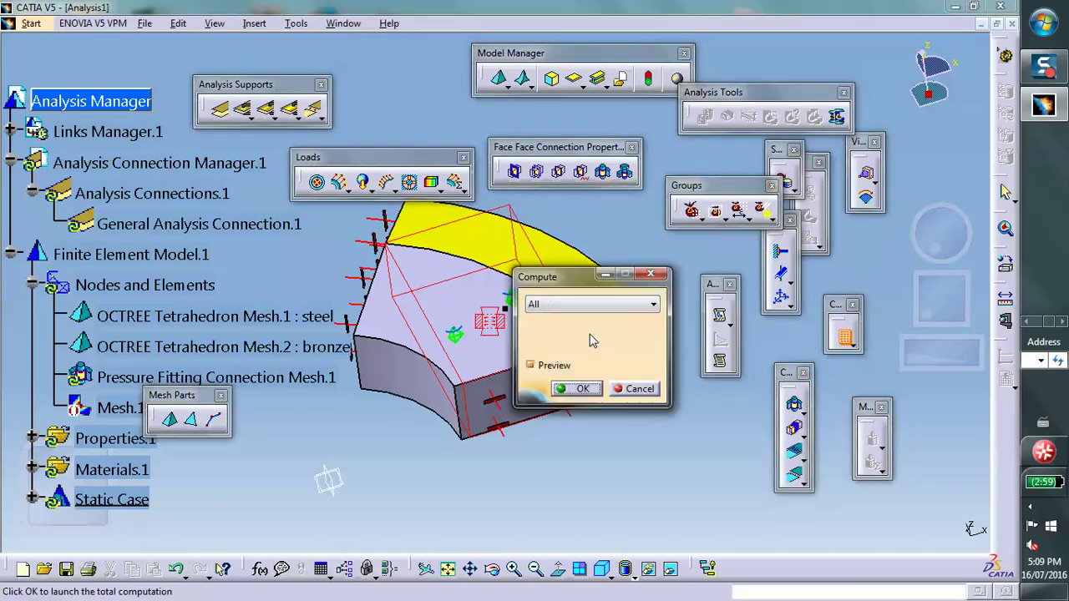
left_click(578, 388)
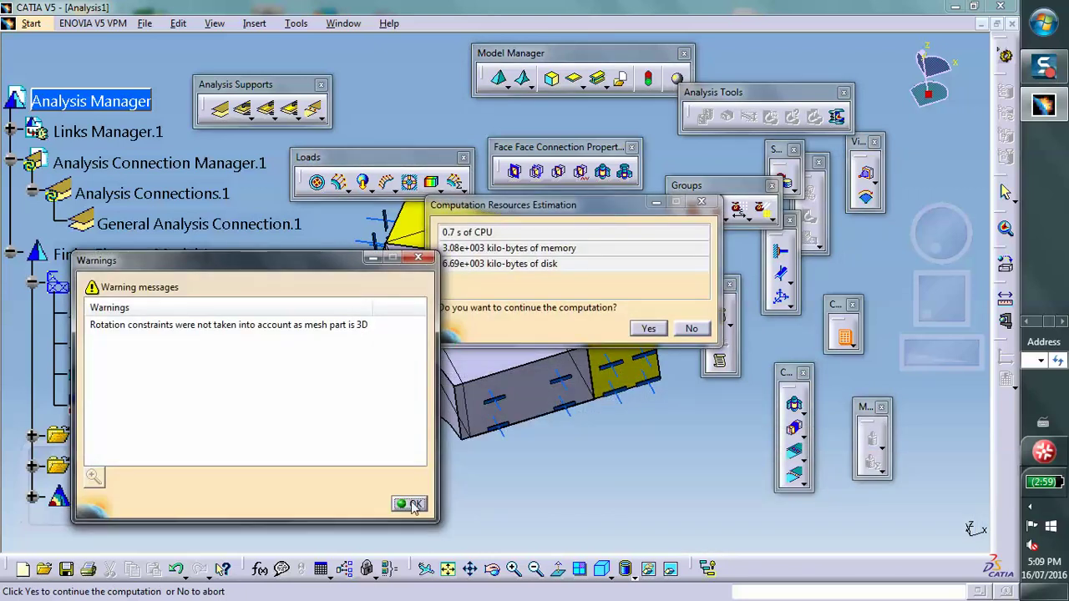
left_click(414, 506)
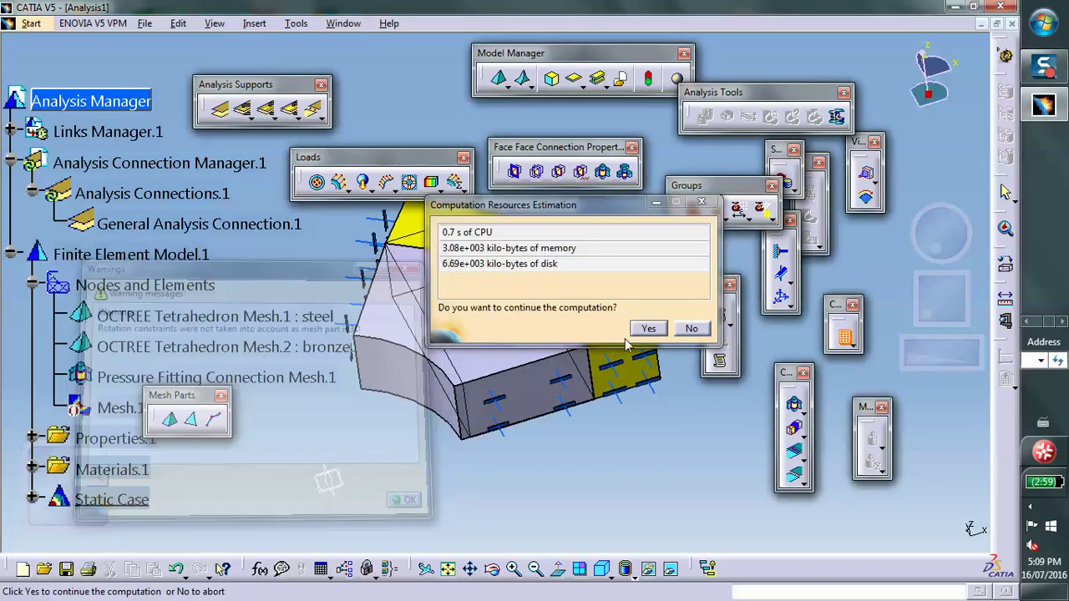
left_click(646, 331)
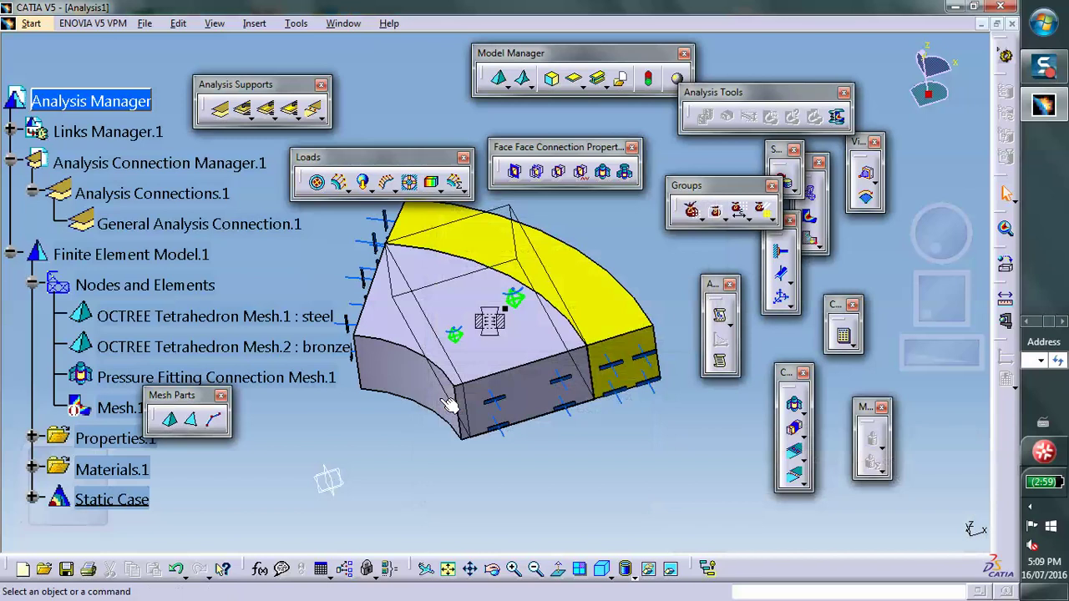
Generate the Von Mises stress image and display it in Shading with Material mode
middle_click_drag(615, 255, 614, 266)
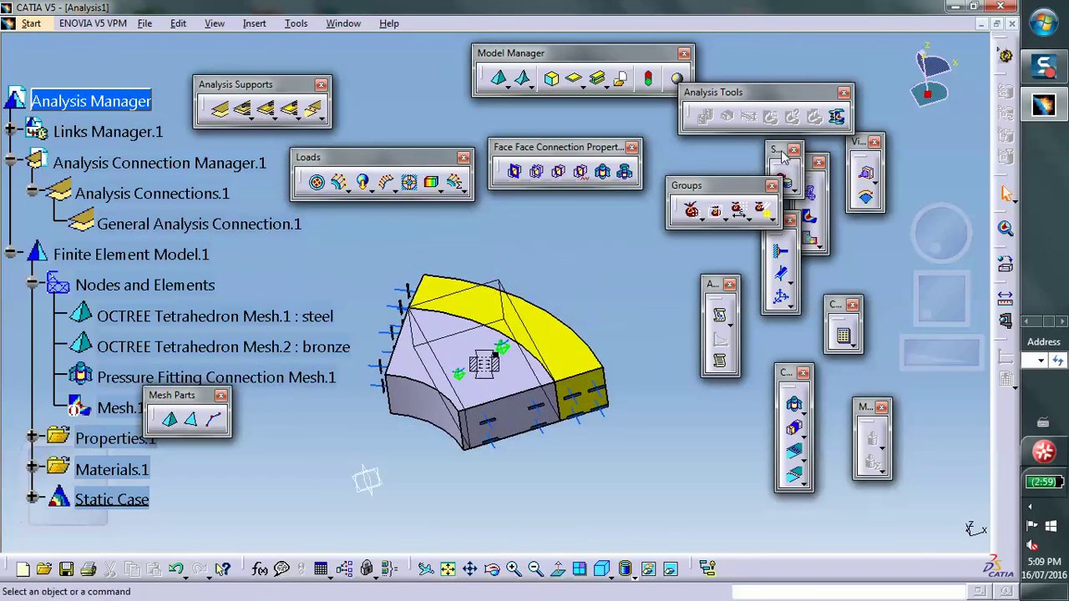
left_click_drag(783, 155, 743, 155)
left_click(809, 217)
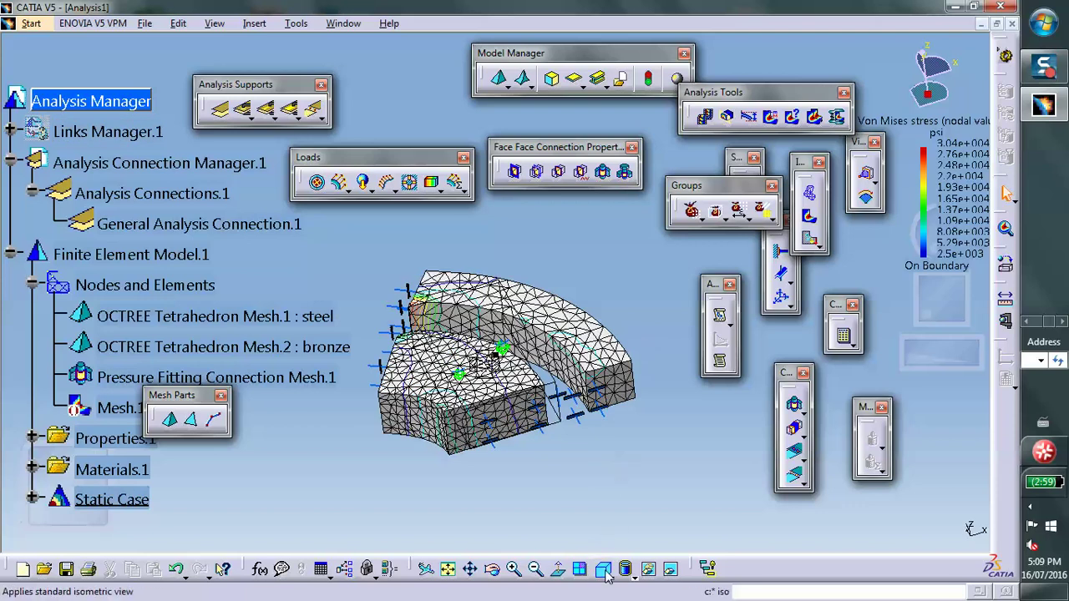
left_click(632, 574)
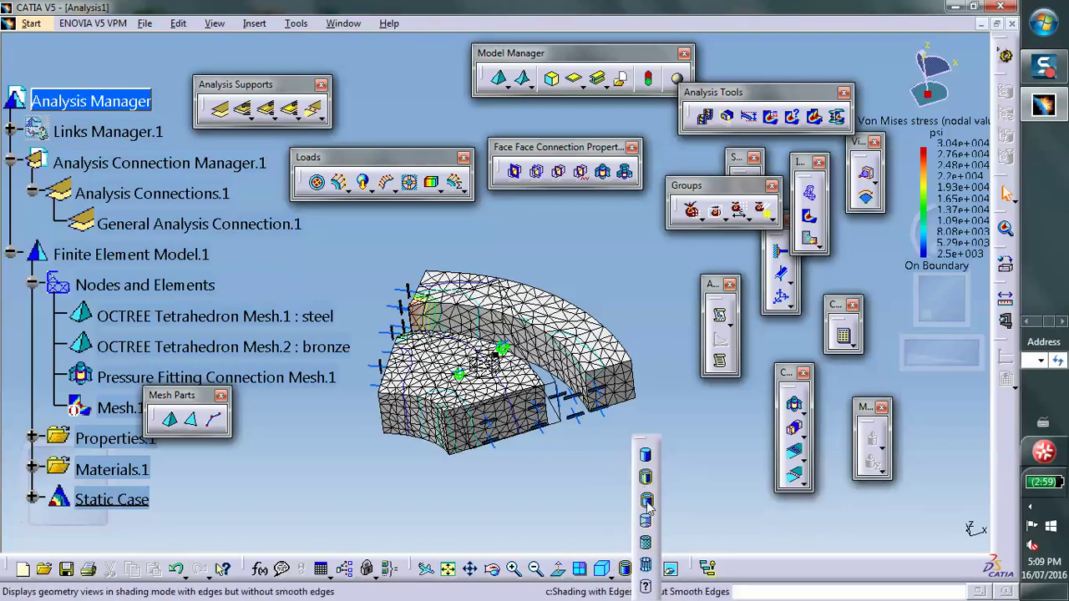
left_click(647, 547)
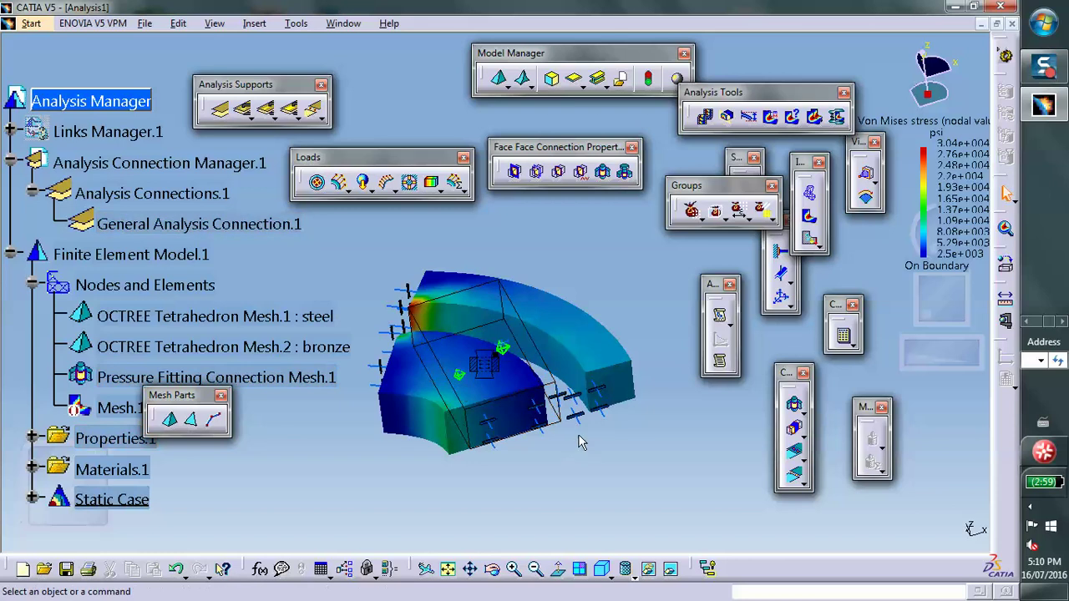
Examine the Von Mises stress distribution on both deformed sectors, especially along their curved interface
middle_click_drag(580, 440, 688, 375)
middle_click_drag(626, 391, 604, 262)
middle_click_drag(516, 391, 593, 229)
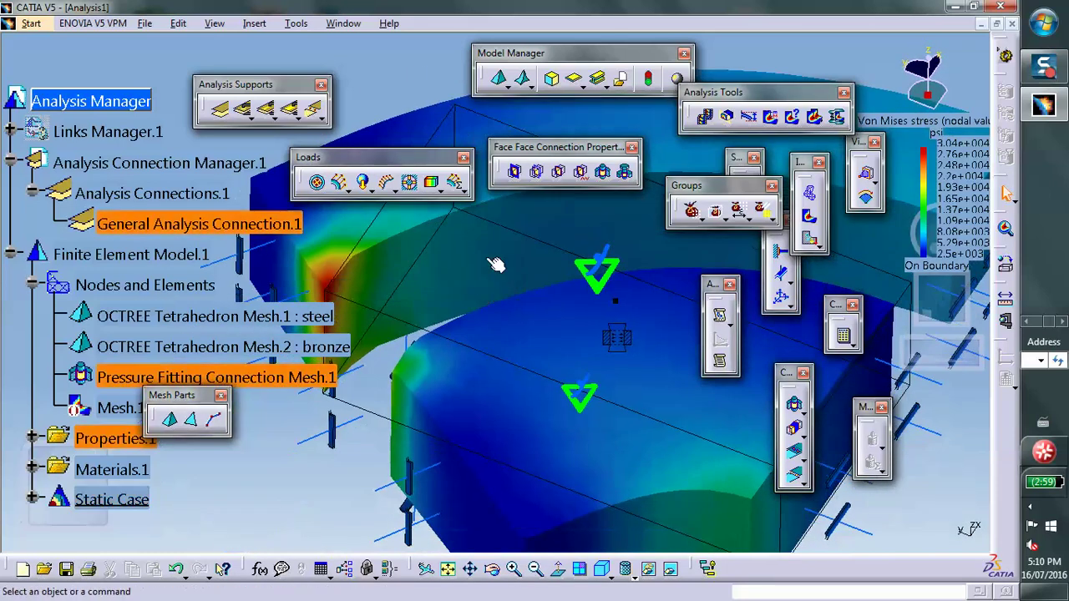
middle_click_drag(454, 253, 458, 306)
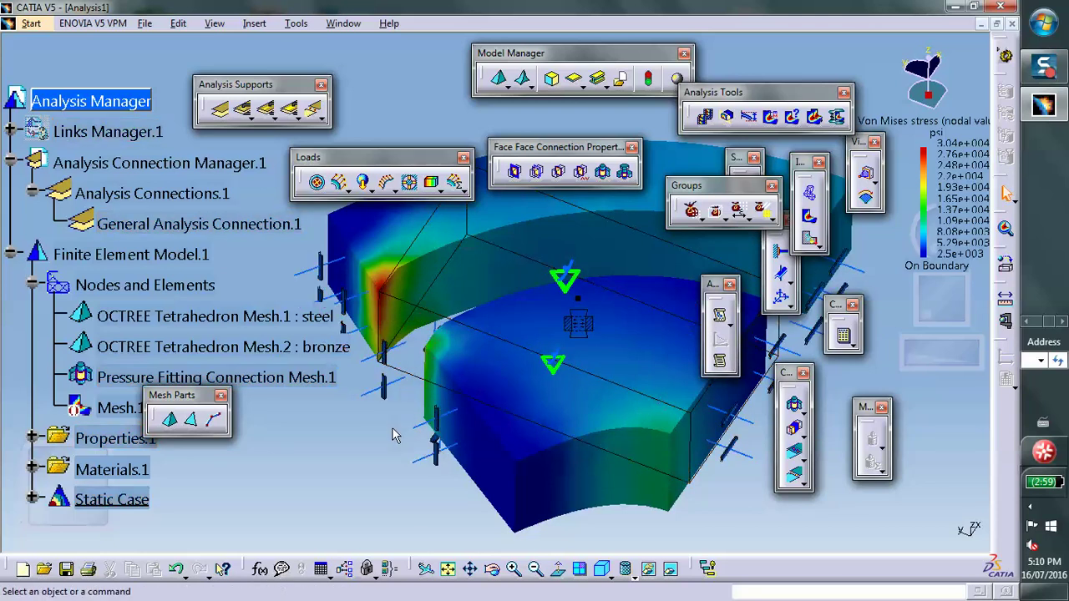
middle_click_drag(553, 351, 539, 464)
middle_click_drag(578, 327, 448, 431)
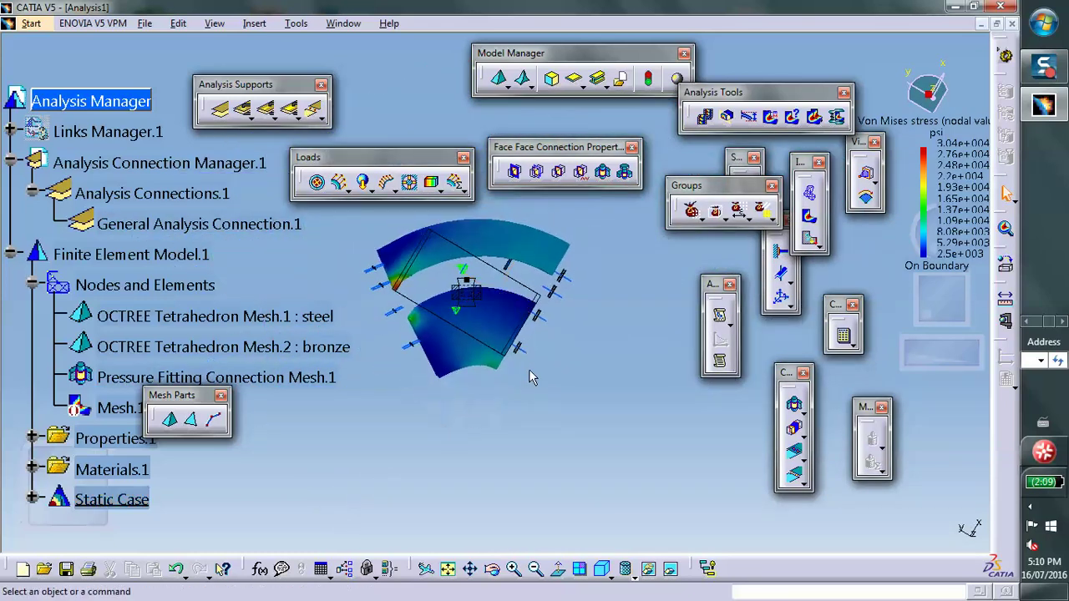